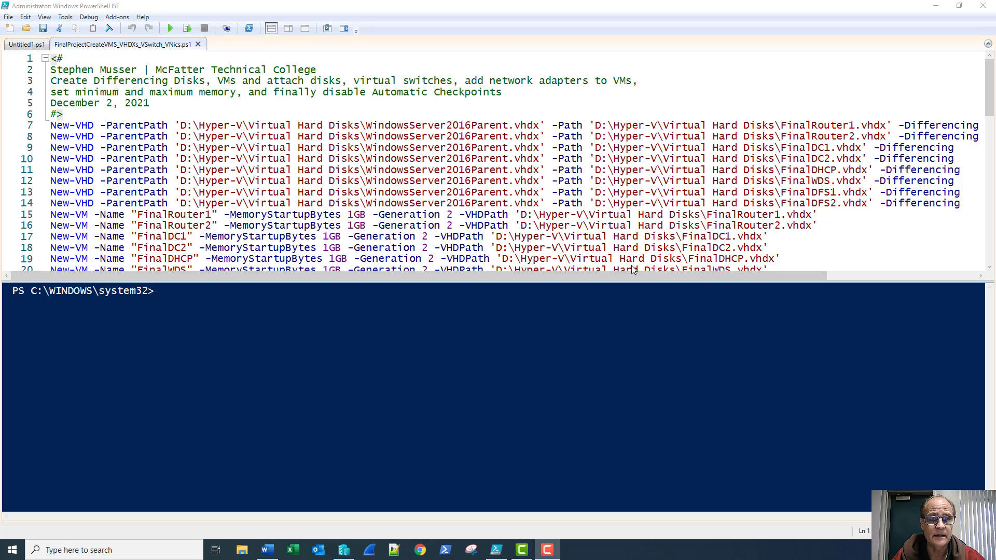
Review the script's WindowsServer2016Parent.vhdx parent disk line and its three virtual switch lines
drag(366, 125, 540, 127)
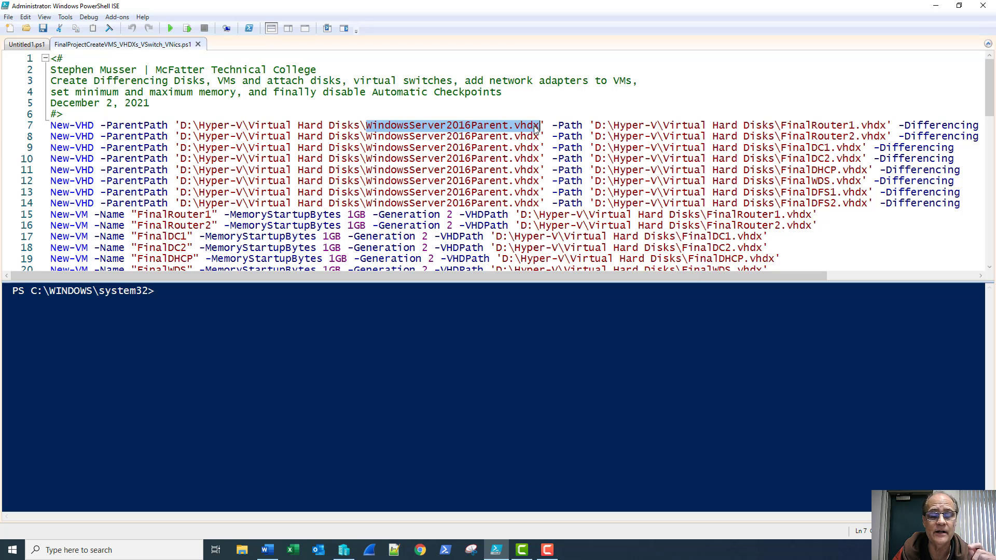
click(544, 126)
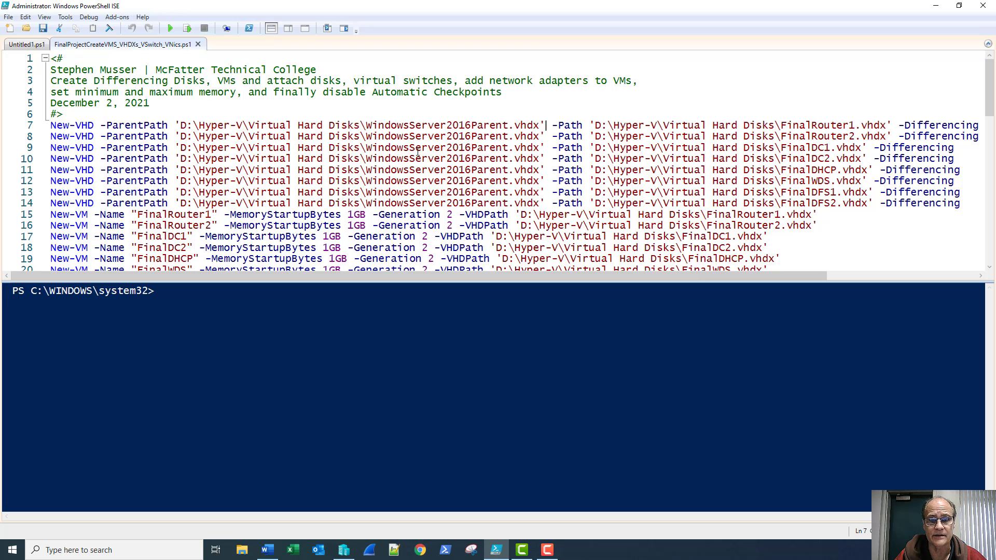
scroll(355, 170, down, 2)
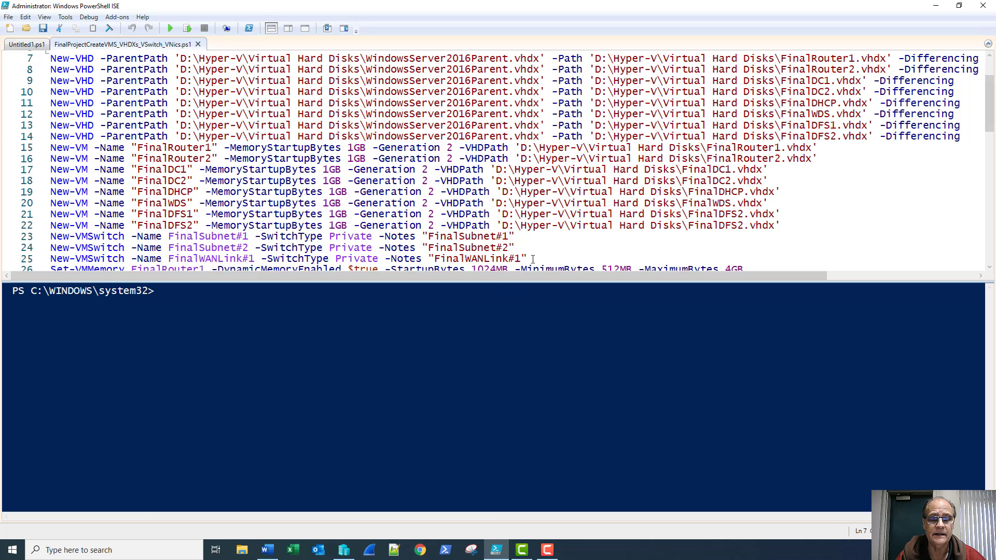
drag(528, 258, 43, 244)
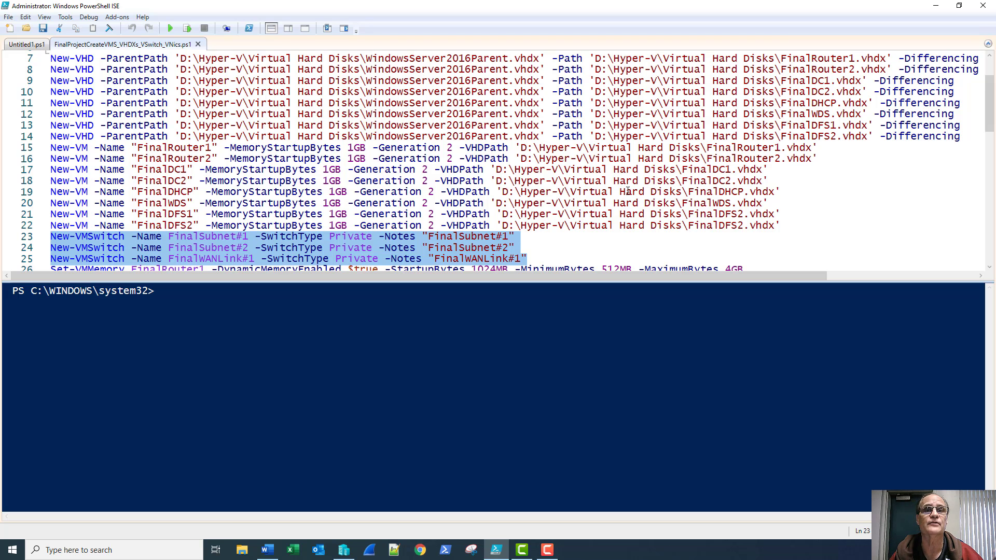
scroll(627, 191, down, 2)
scroll(628, 192, down, 1)
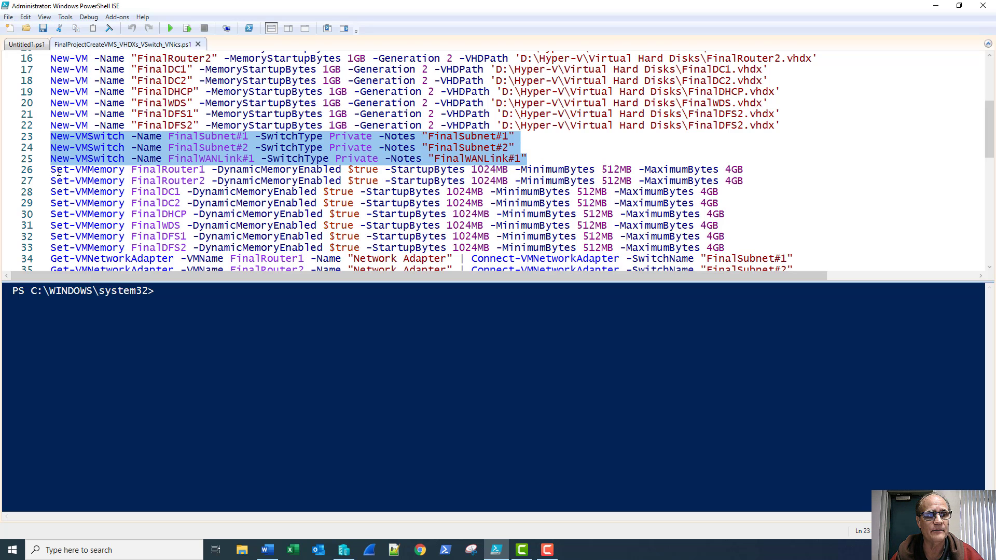
Review the dynamic memory lines and the FinalRouter1 and FinalRouter2 network adapter lines
drag(50, 170, 736, 246)
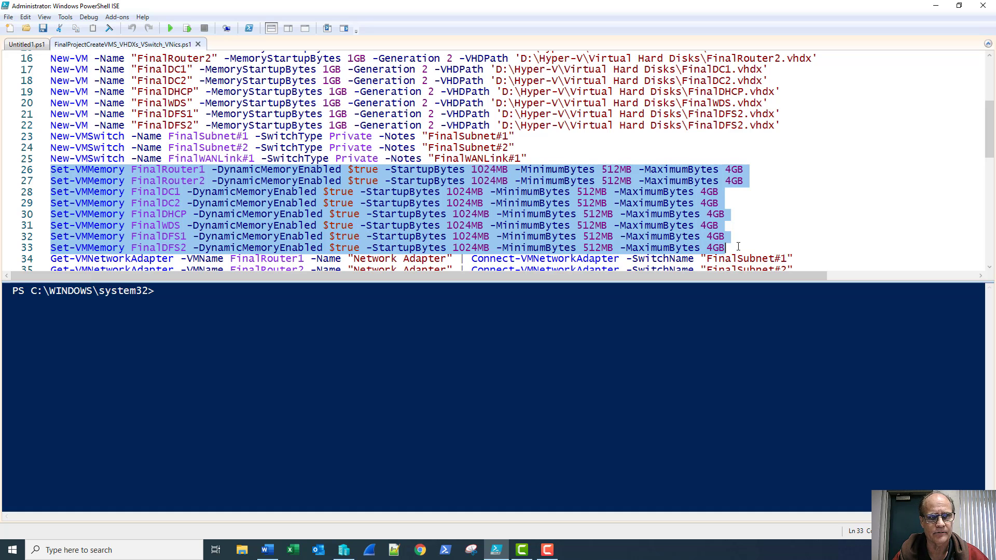
scroll(743, 192, down, 2)
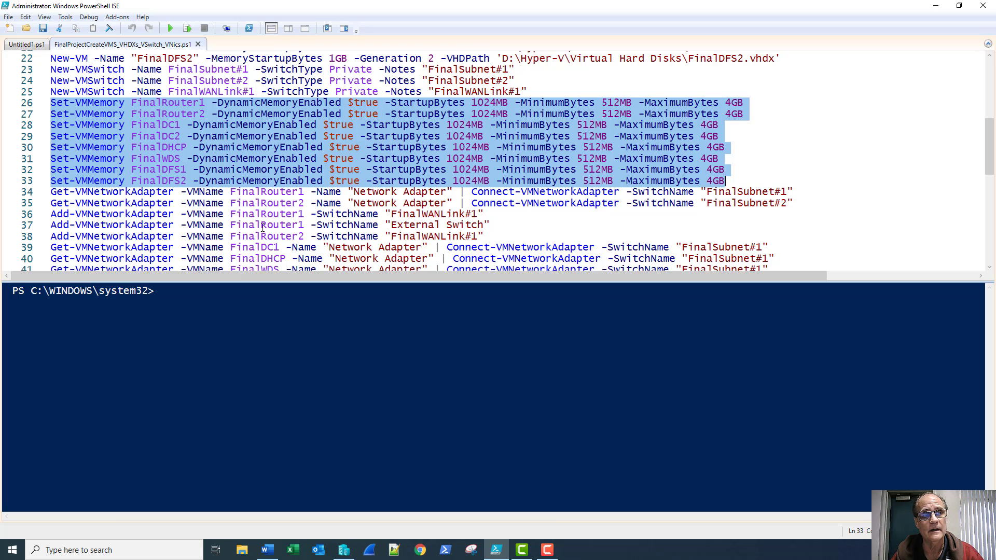
click(51, 192)
drag(50, 192, 794, 194)
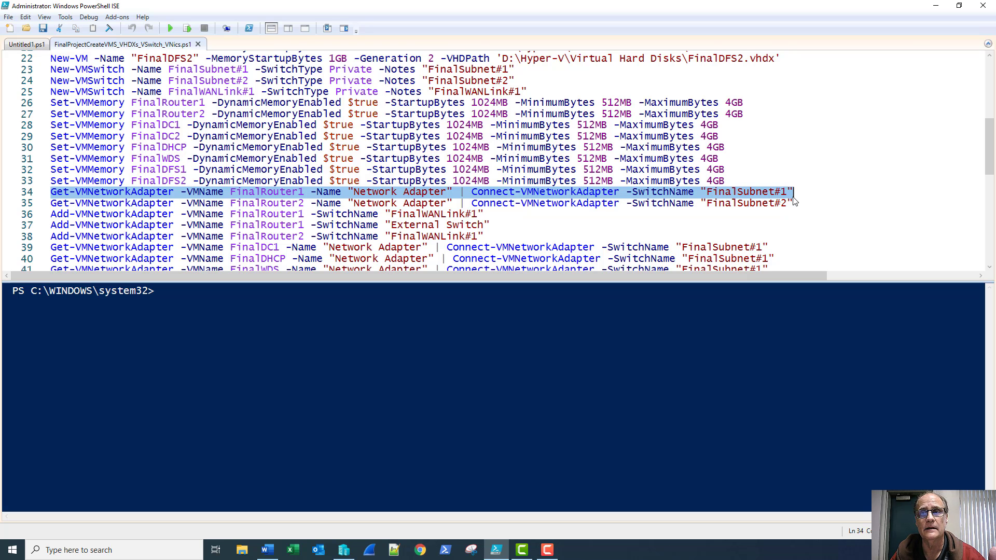
click(52, 204)
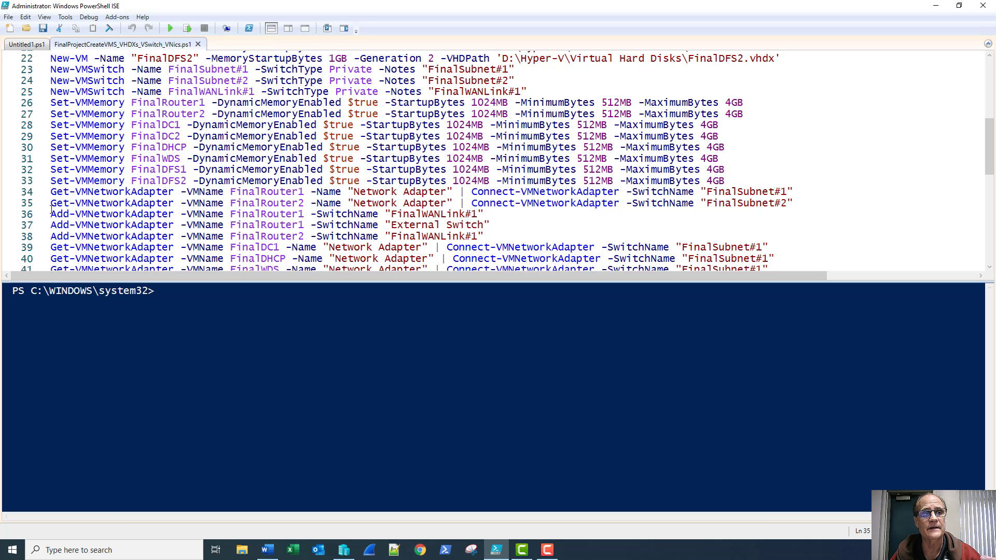
drag(51, 204, 50, 212)
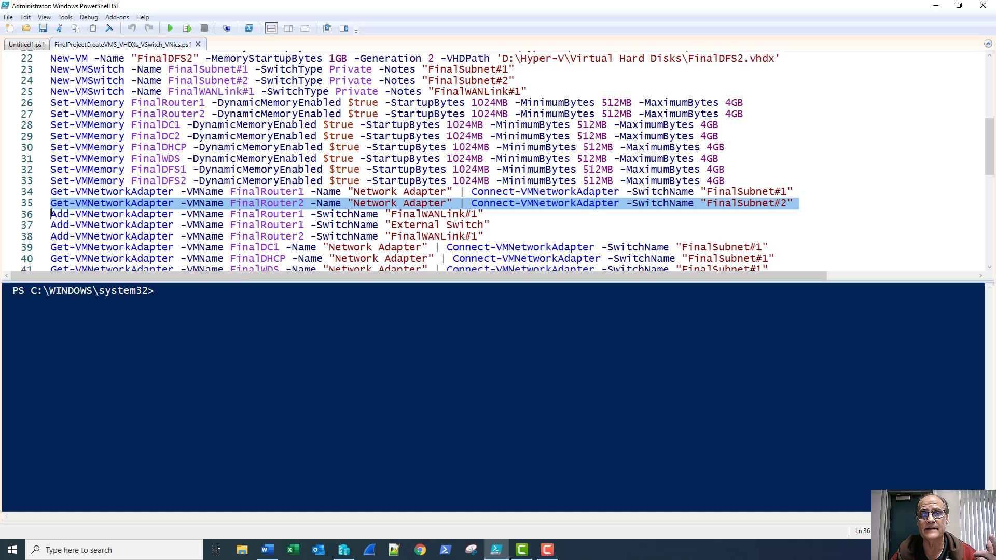
drag(51, 213, 50, 236)
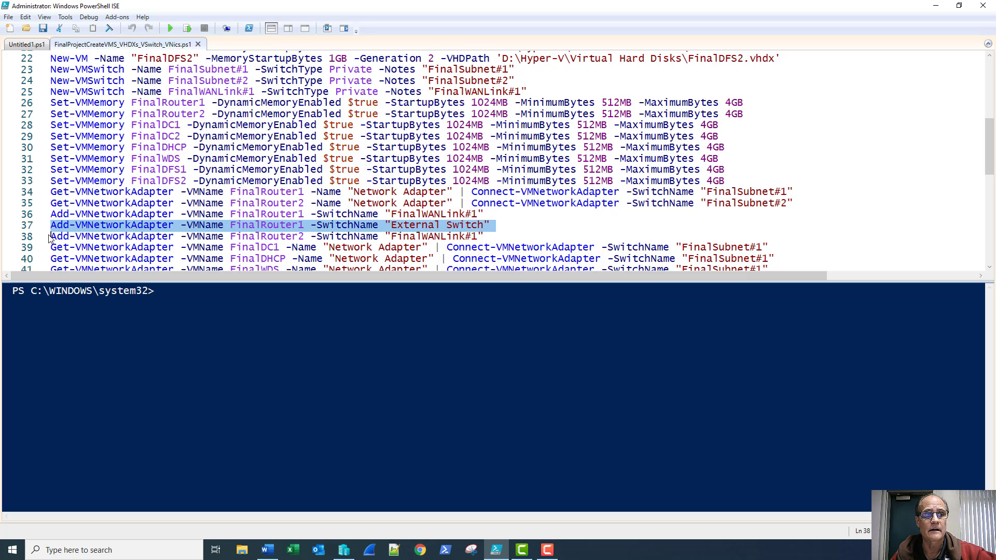
click(52, 236)
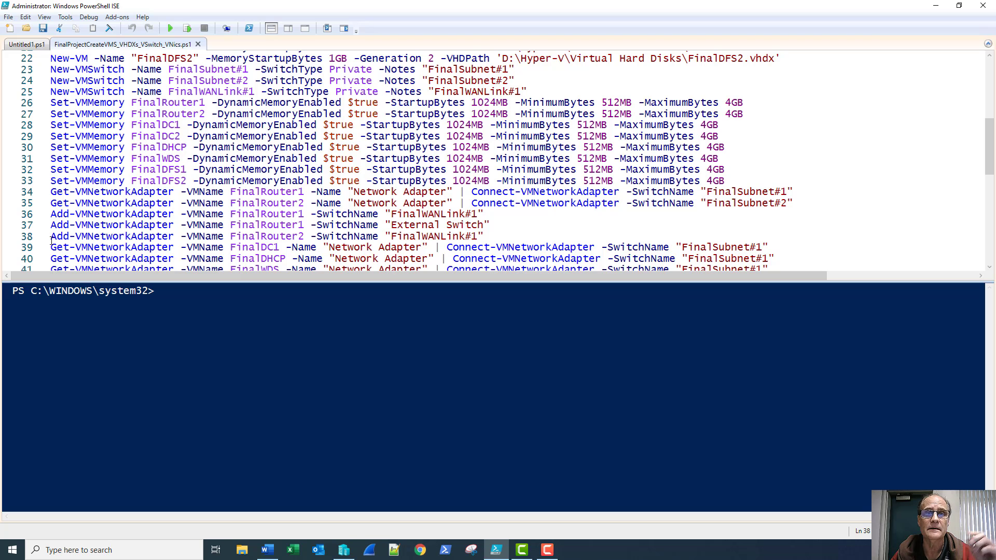
drag(50, 239, 51, 248)
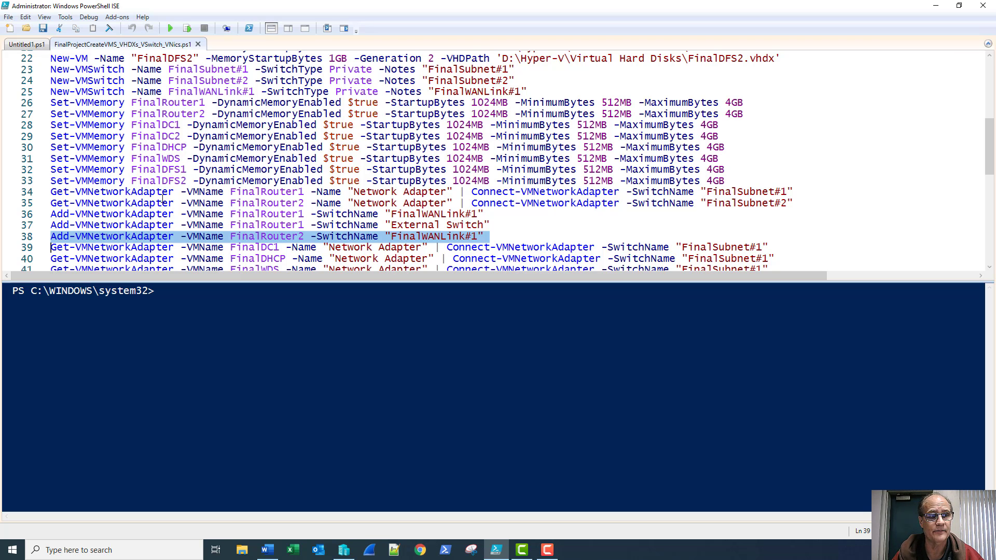
Review the remaining adapter and checkpoint lines, run the whole script, and switch to Hyper-V Manager
scroll(163, 199, down, 3)
click(101, 147)
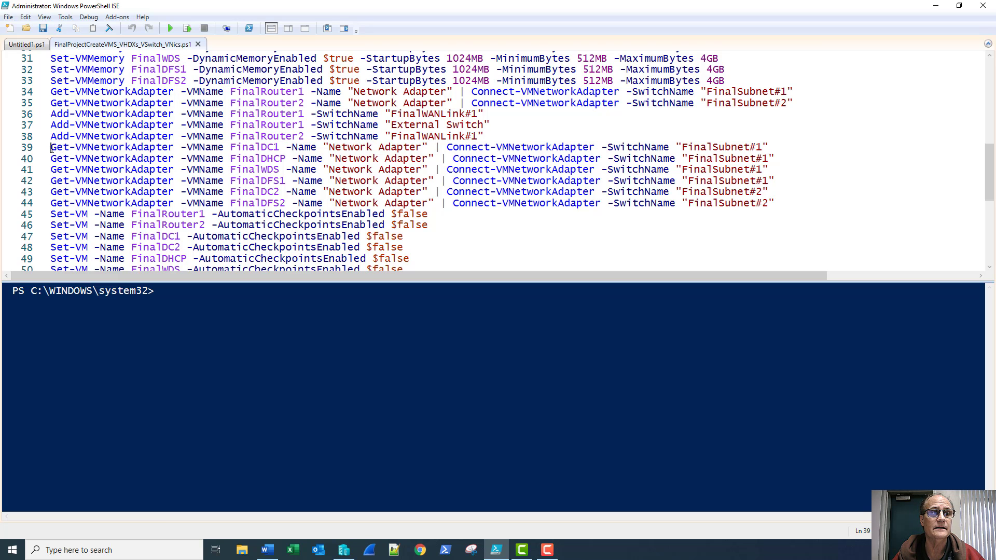
drag(50, 147, 774, 206)
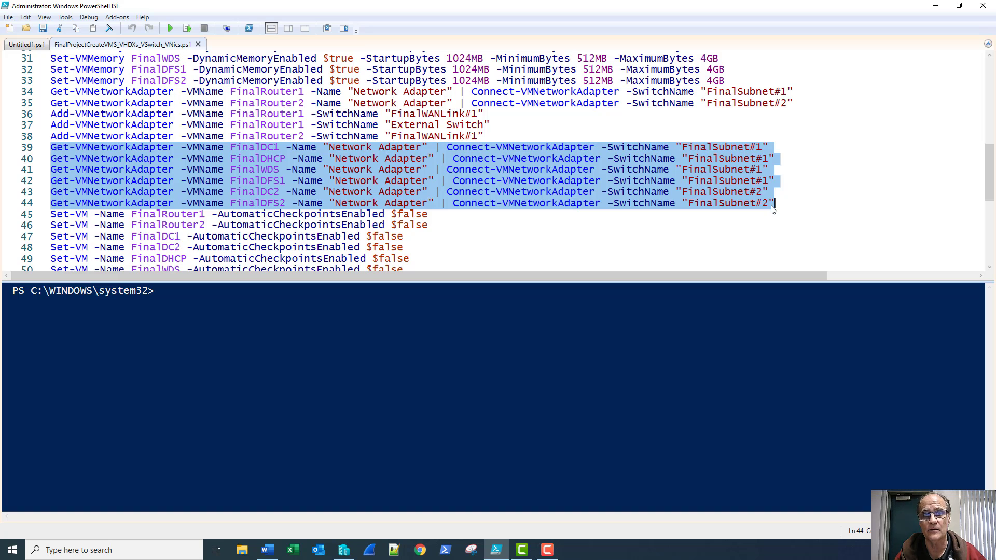
scroll(721, 220, down, 3)
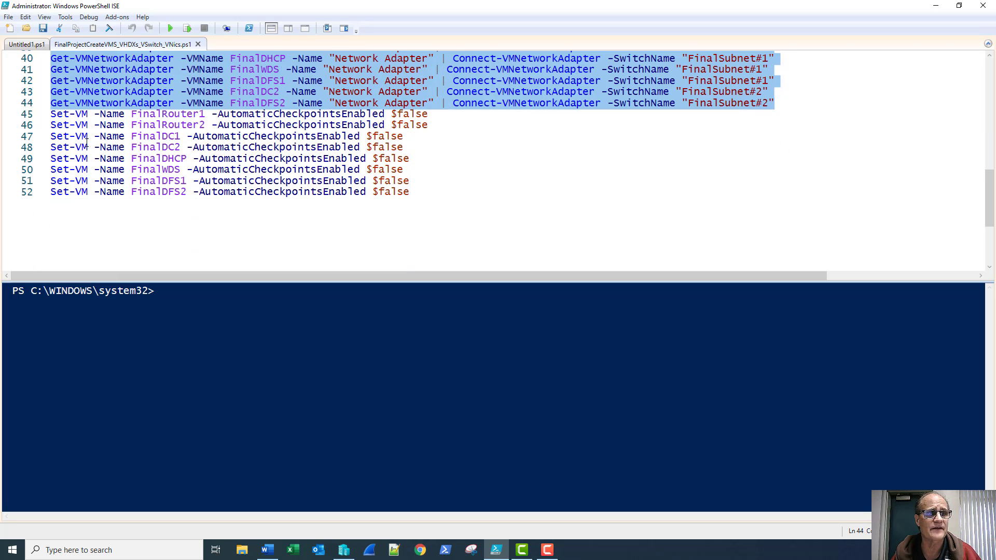
drag(50, 117, 447, 194)
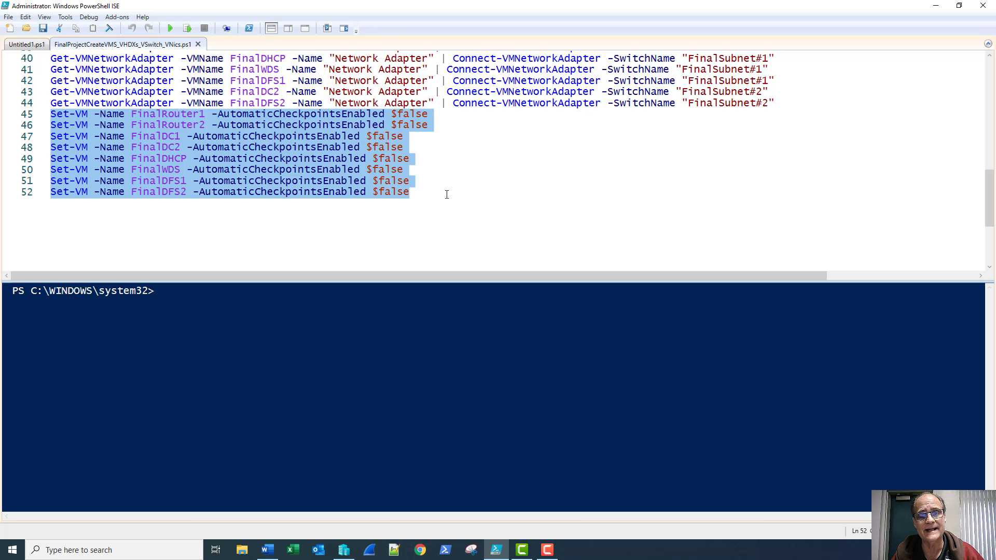
click(447, 194)
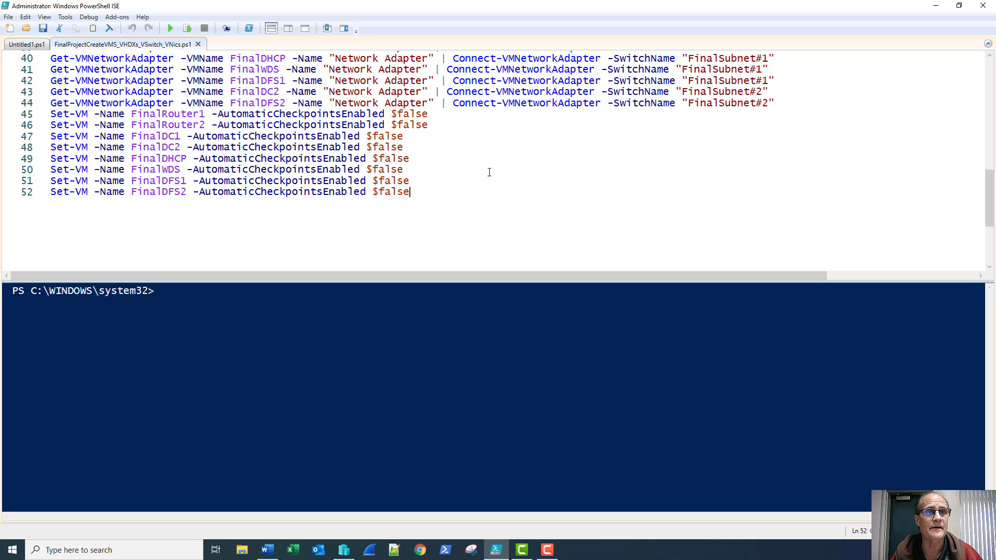
click(170, 29)
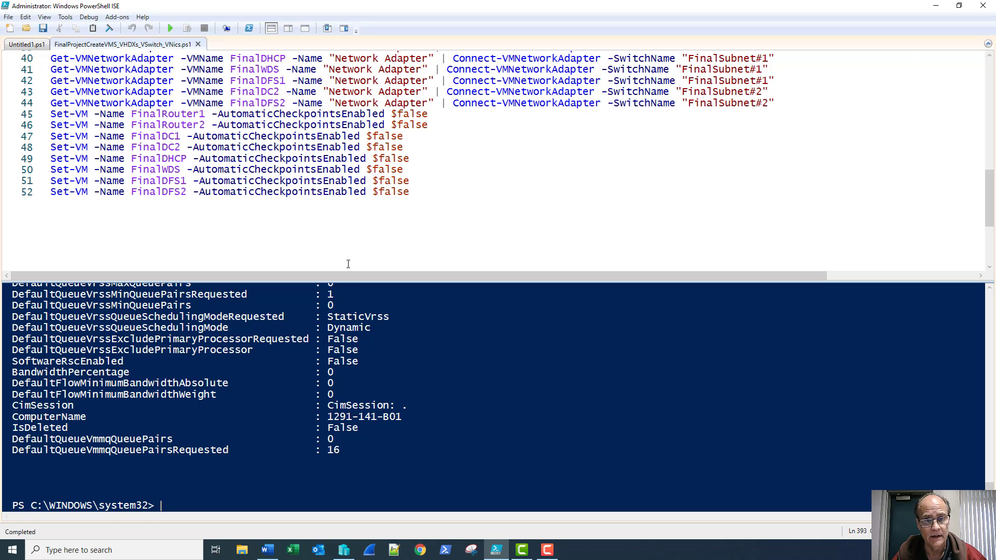
click(344, 550)
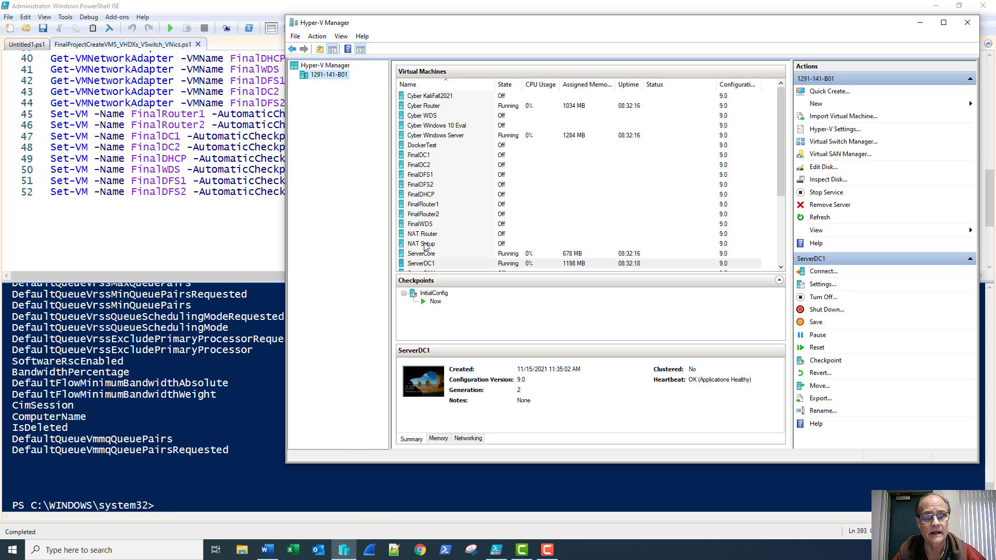
Select the eight Final VMs and inspect the FinalSubnet#1, FinalSubnet#2 and FinalWANLink#1 switches without changes
click(423, 155)
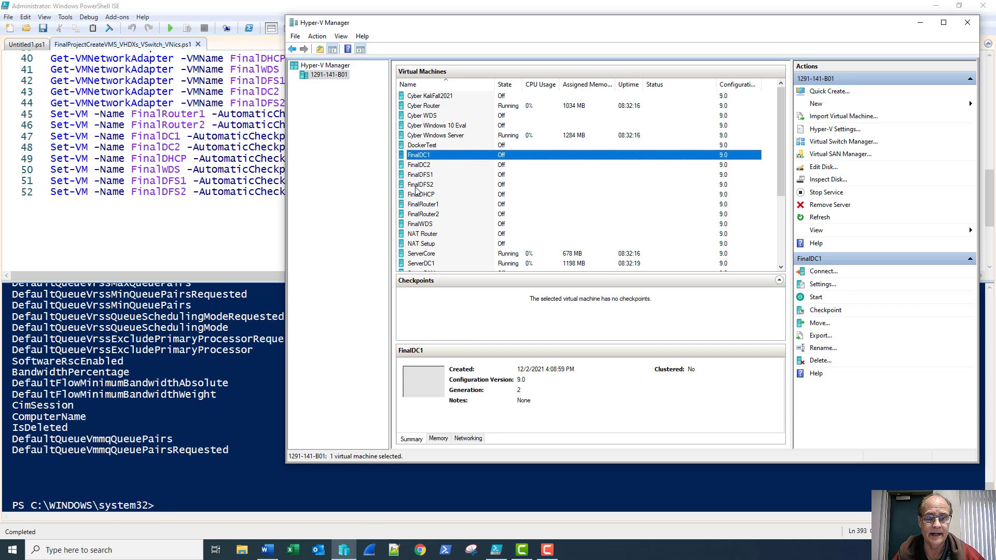
shift+click(424, 228)
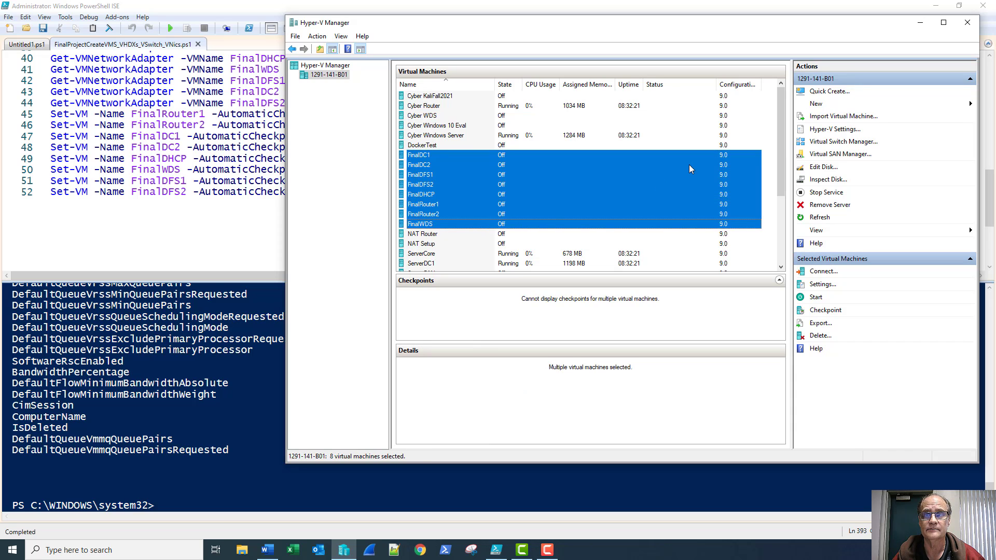
click(809, 140)
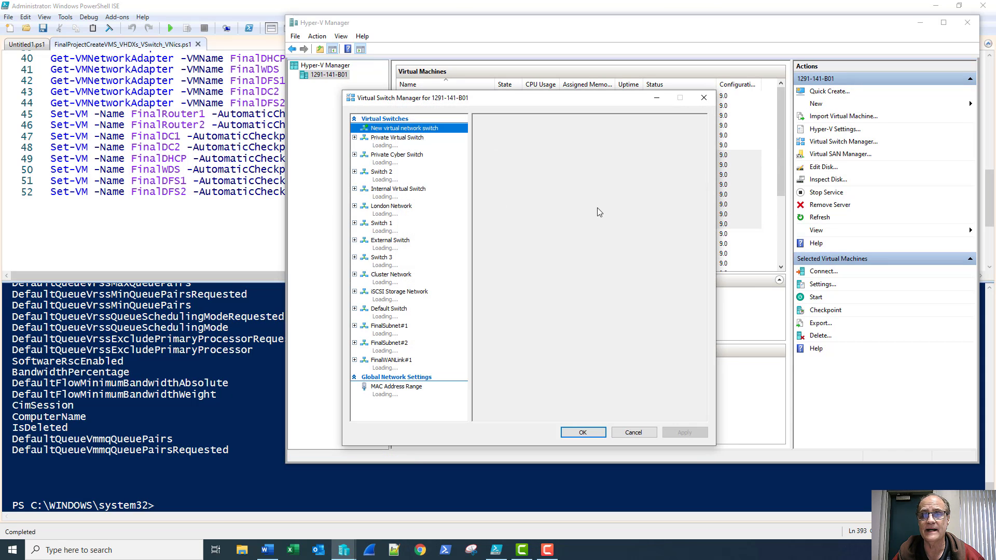
click(386, 332)
click(392, 345)
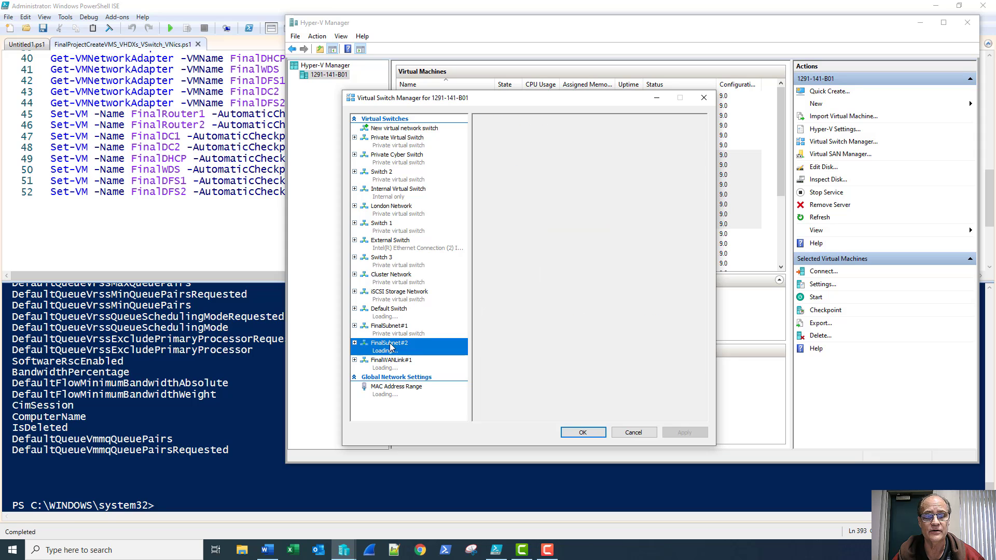
click(398, 362)
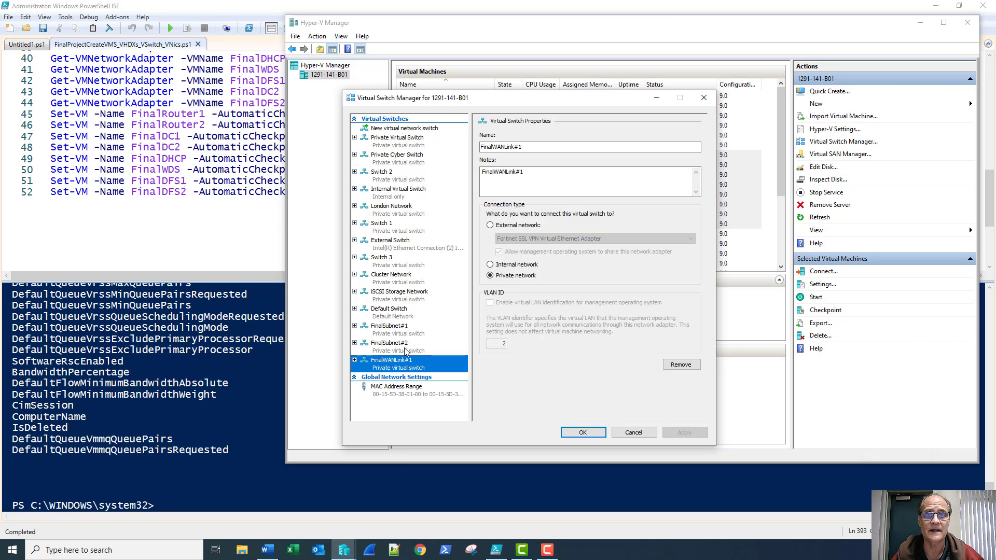
click(633, 433)
Open the settings of the FinalDFS2 virtual machine
right_click(530, 191)
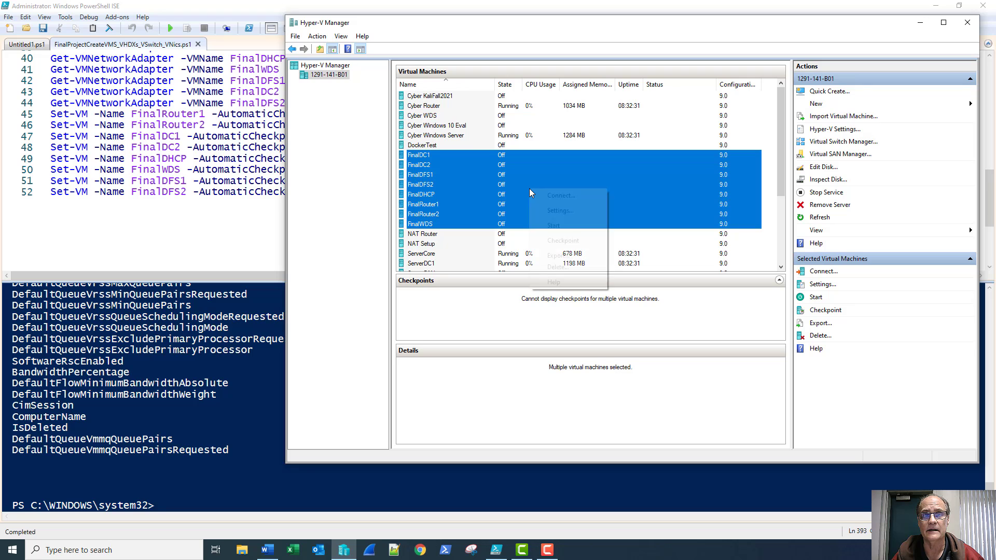
right_click(508, 185)
click(525, 211)
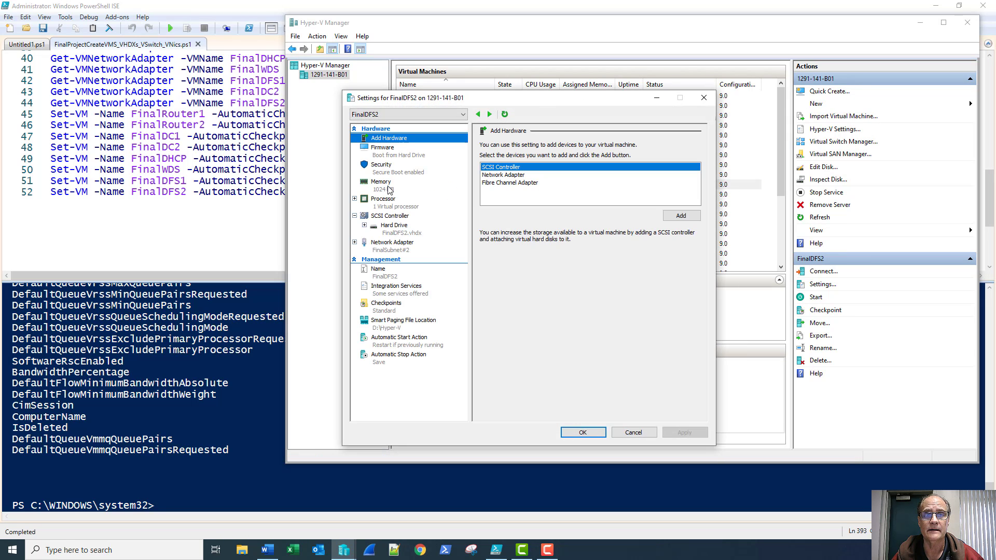
Check FinalDFS2's memory, hard drive, network adapter and checkpoint pages, then cancel without changes
click(390, 190)
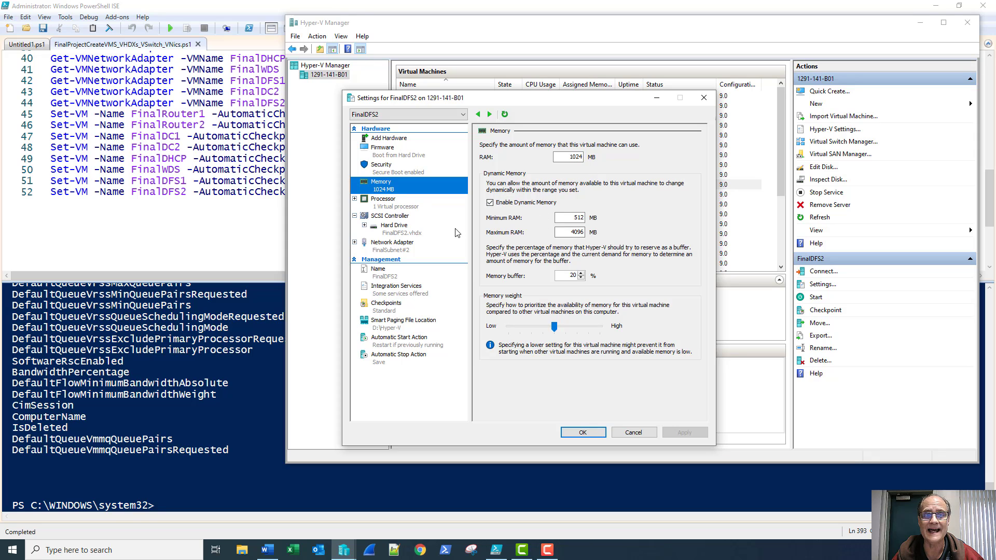
click(398, 235)
click(393, 249)
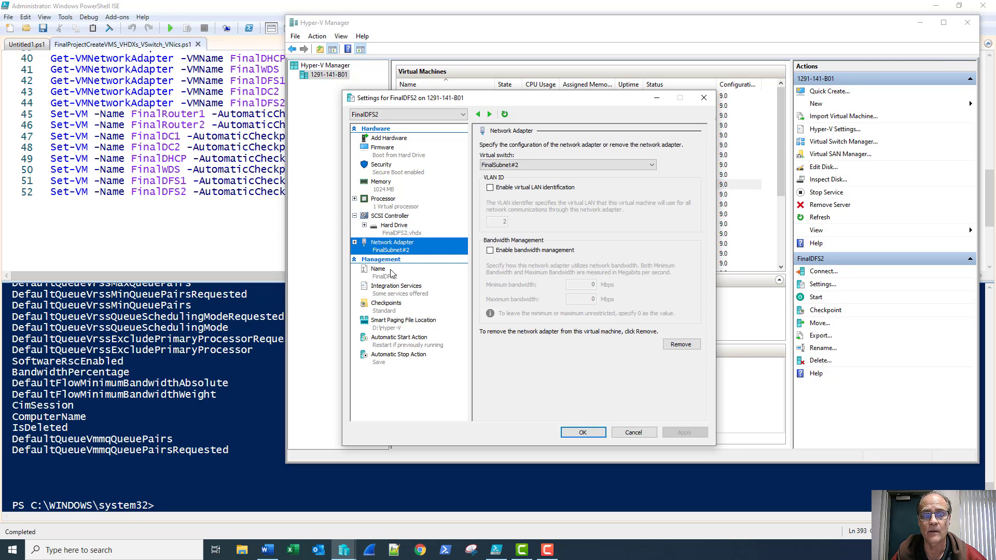
click(399, 310)
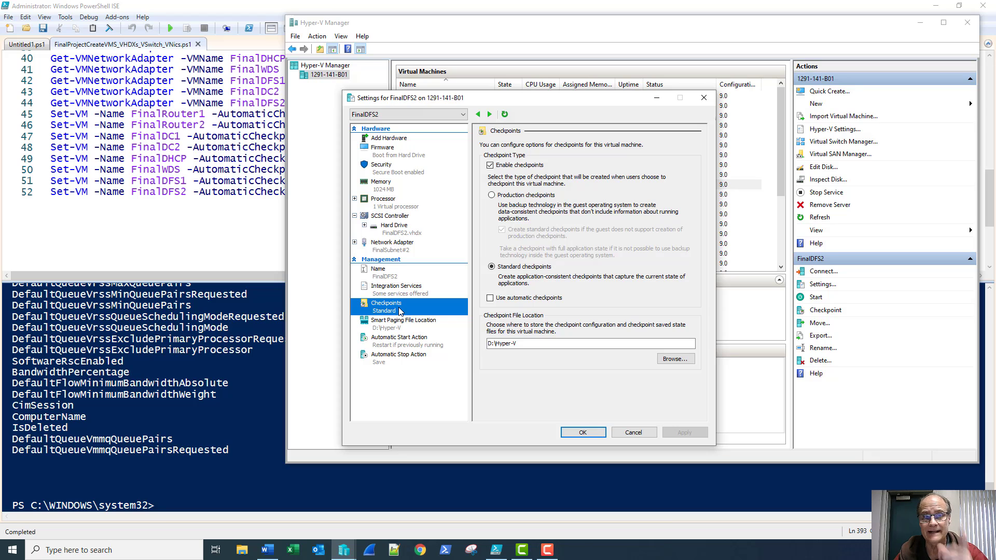
click(632, 434)
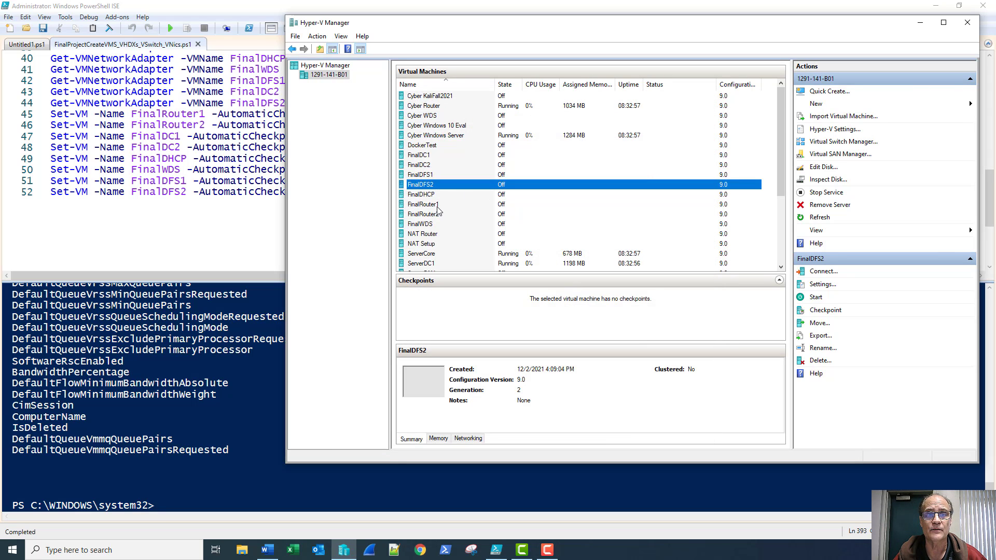
Connect to FinalRouter1 and start it to reach the Windows setup screen
double_click(437, 207)
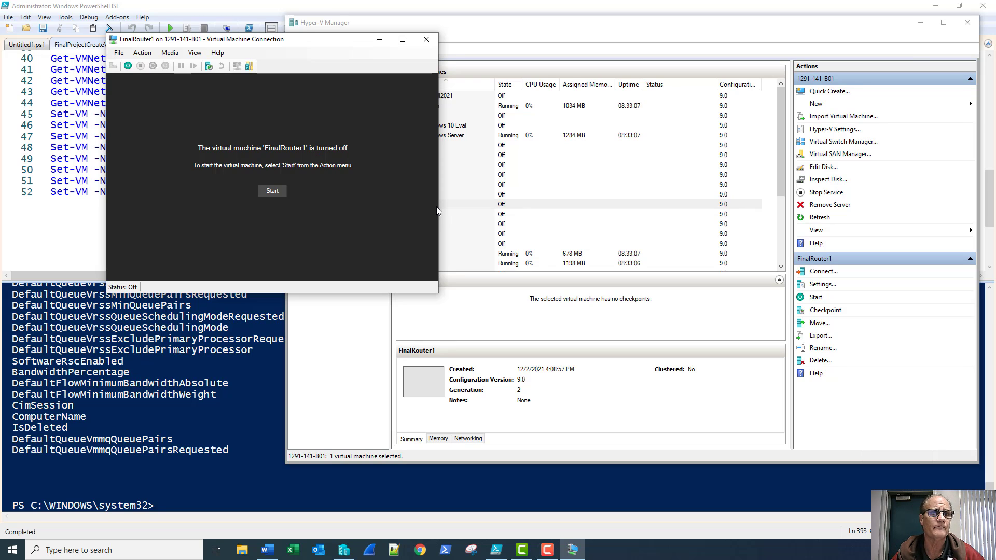
click(273, 192)
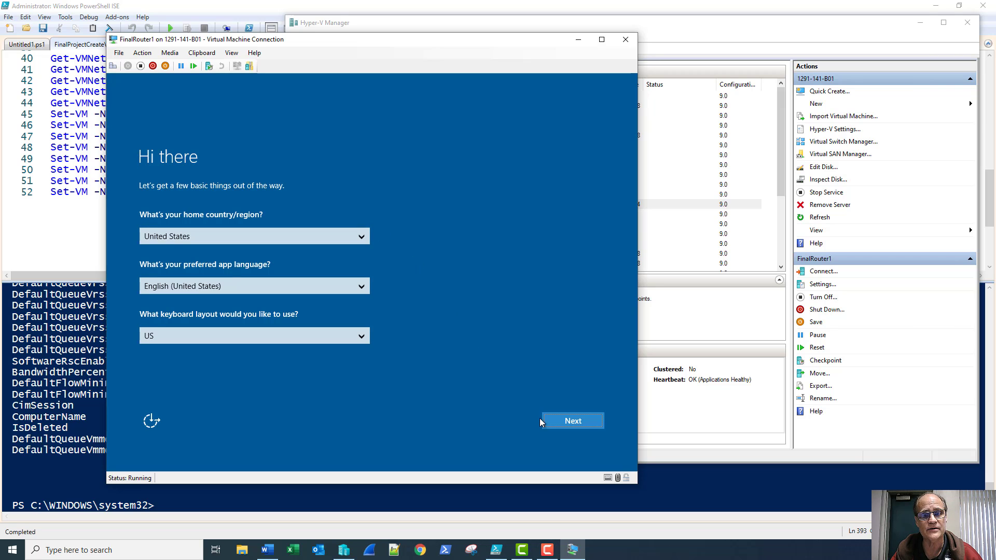
Accept the default region and license, set the administrator password, and connect to FinalRouter1's console at 1366 by 768
click(565, 418)
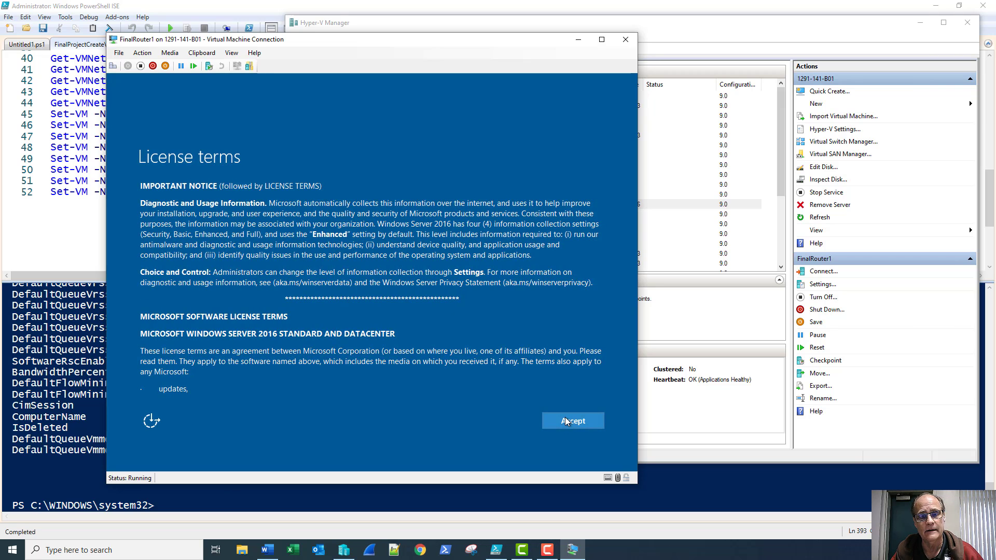
click(565, 421)
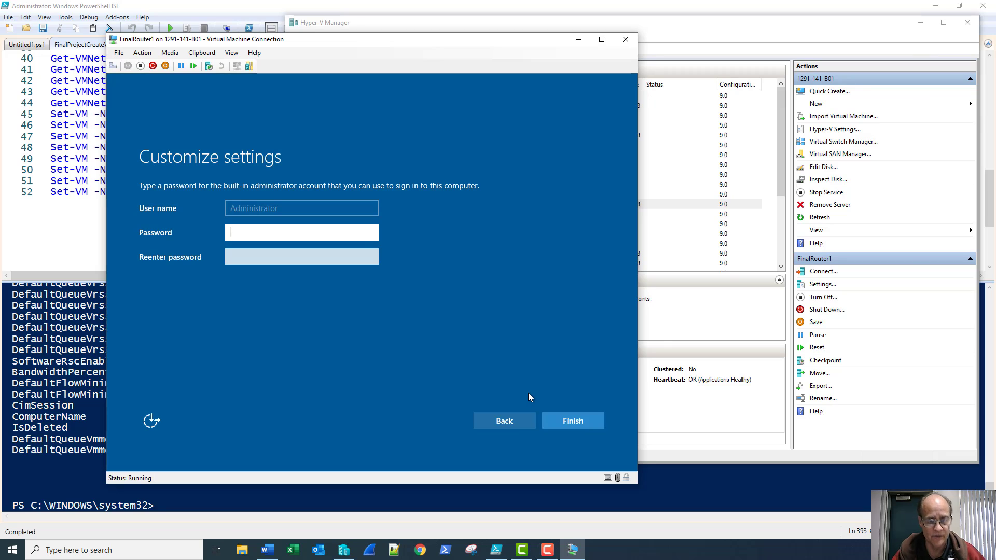
text(•••••••••)
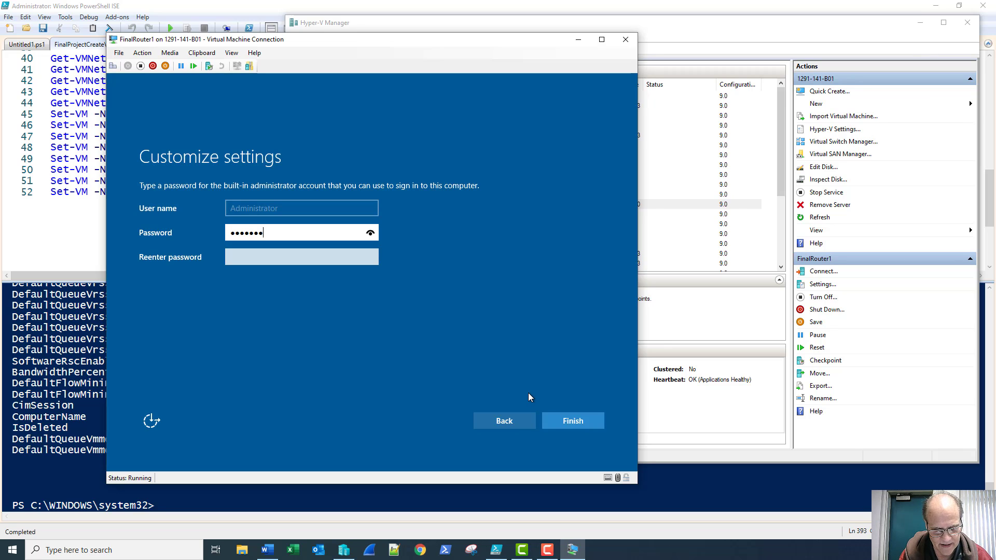
text(•)
key(Tab)
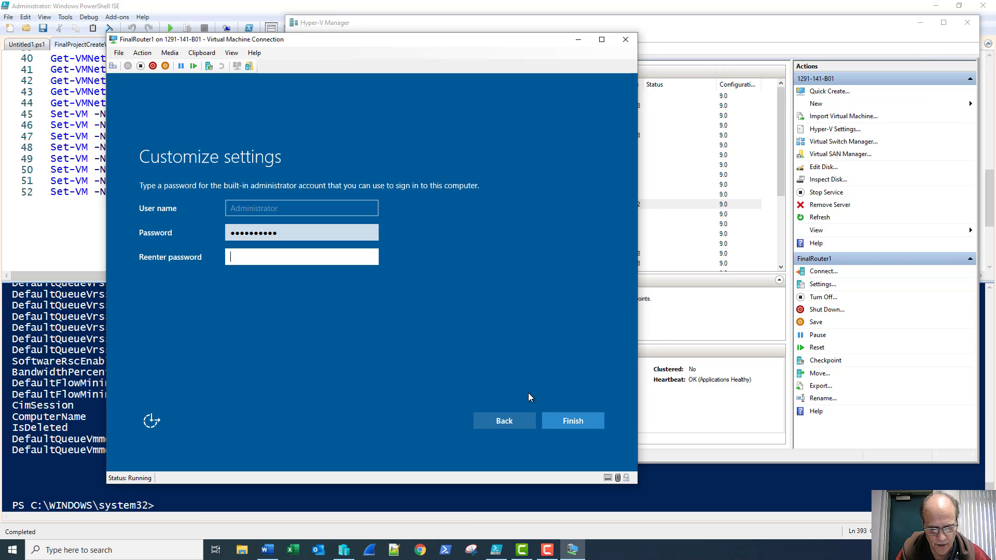
text(••••••••••)
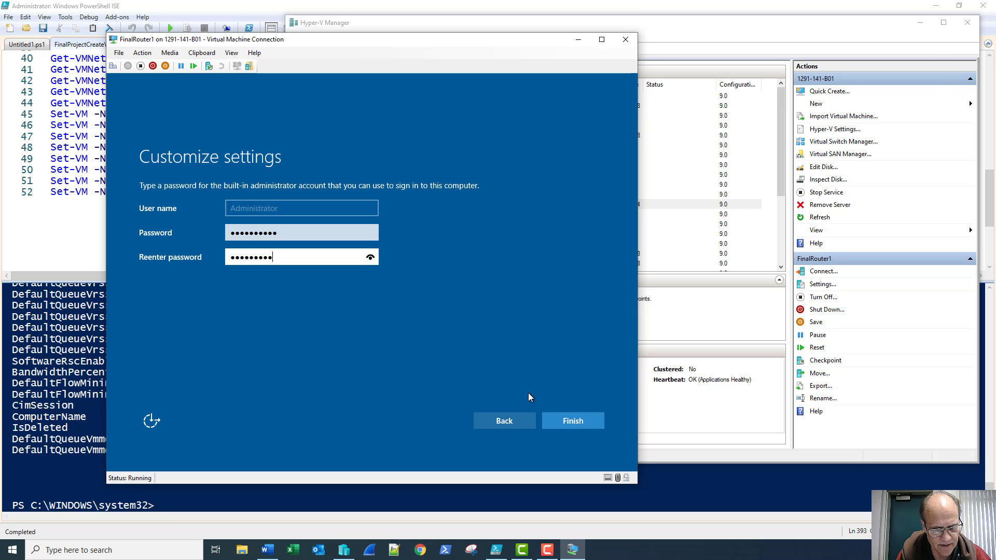
key(Return)
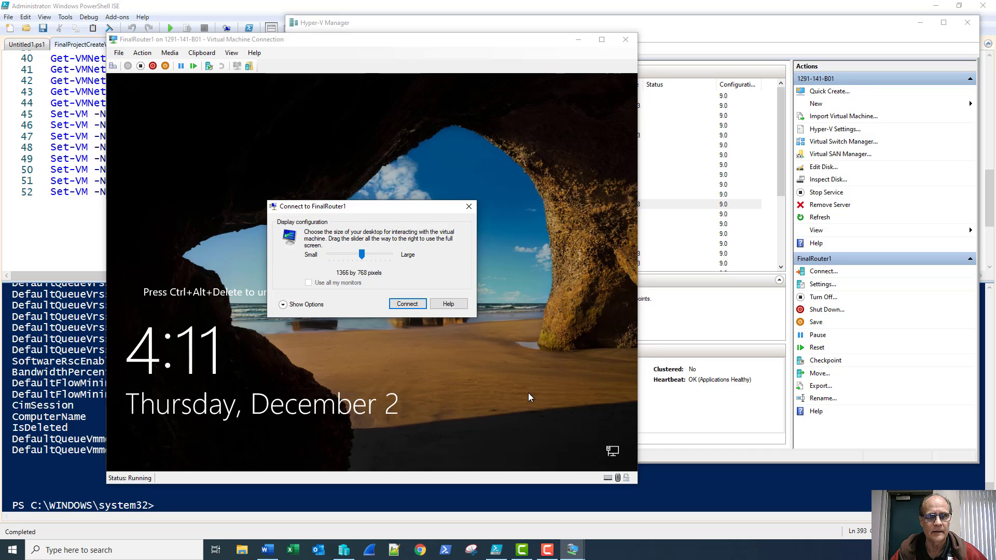
click(406, 306)
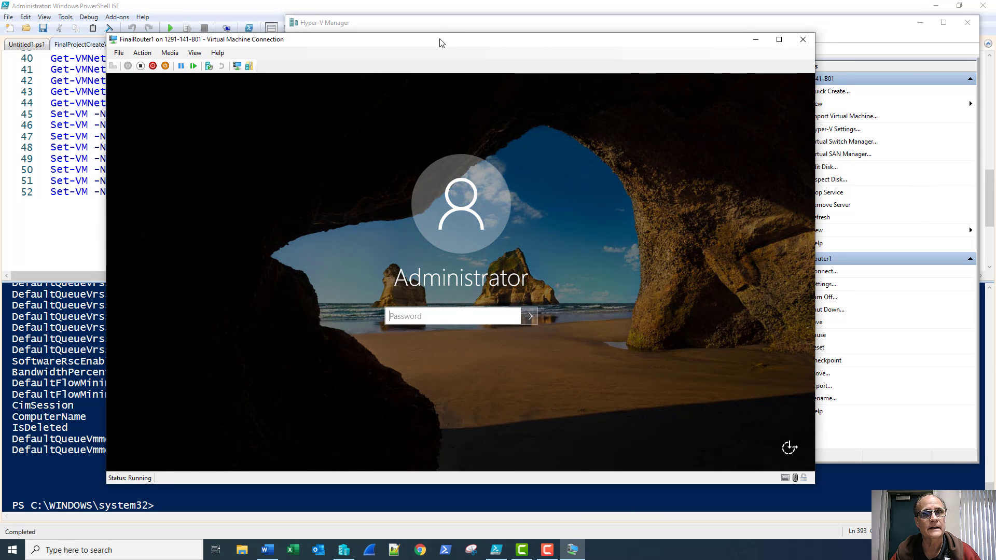
drag(442, 41, 378, 22)
Start FinalRouter2 from Hyper-V Manager and return to FinalRouter1's sign-in password box
click(752, 62)
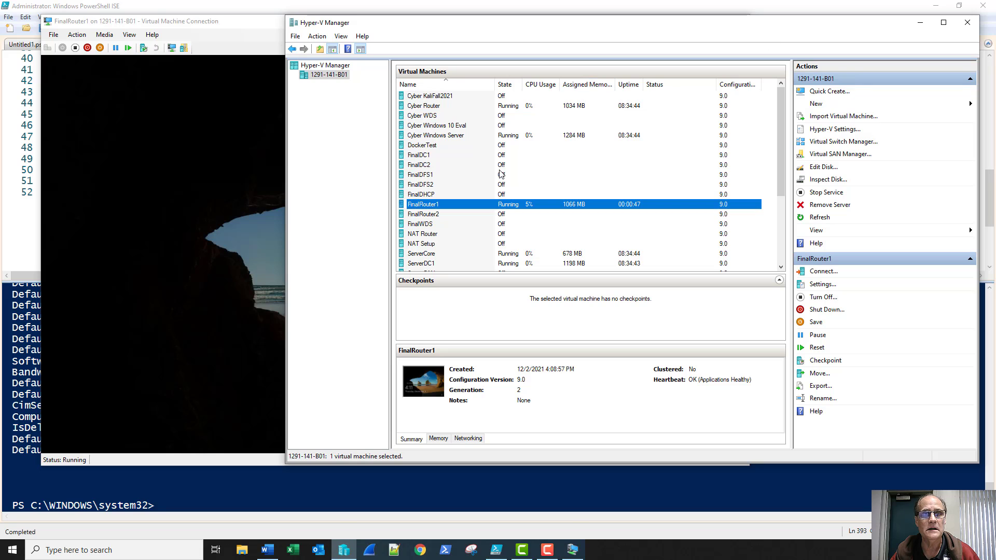
right_click(444, 214)
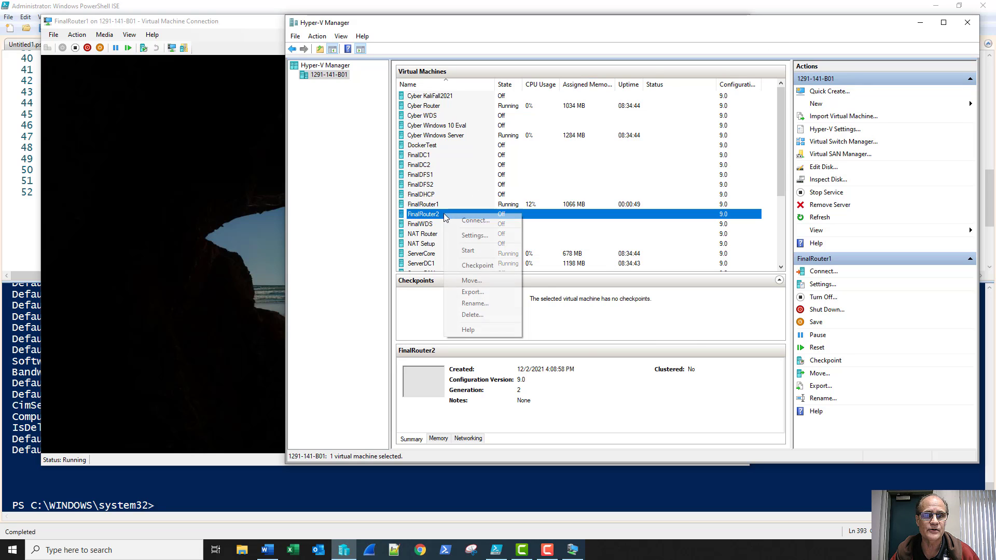
click(465, 250)
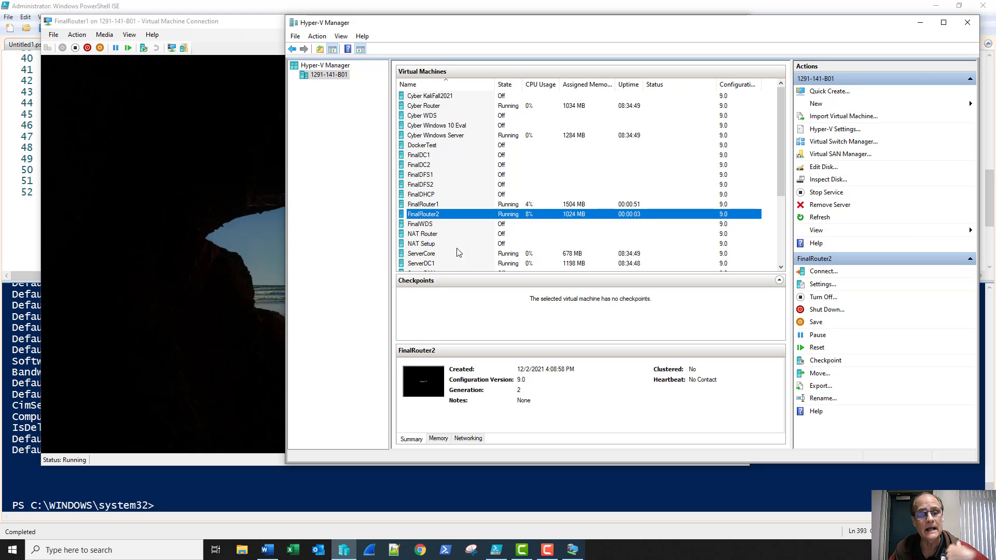
click(242, 38)
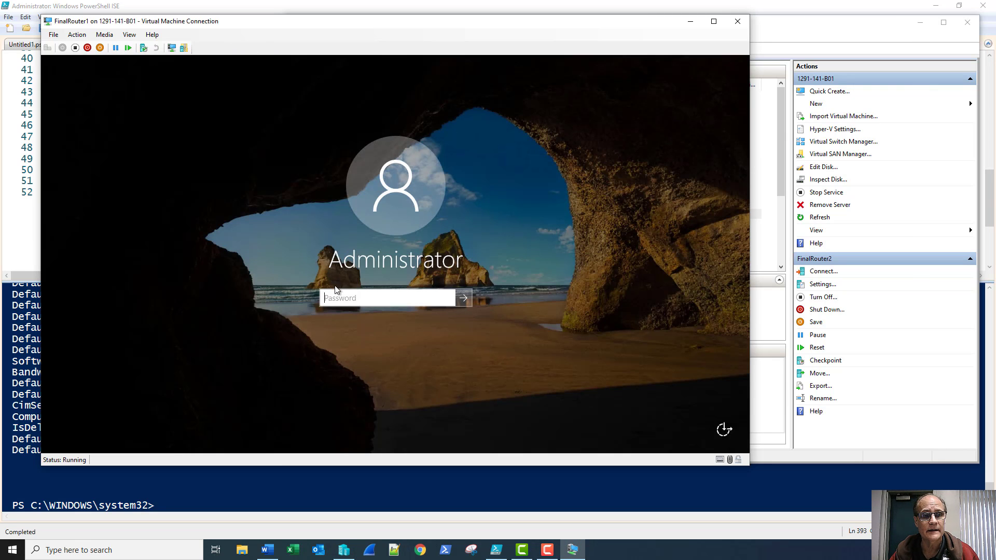
click(344, 297)
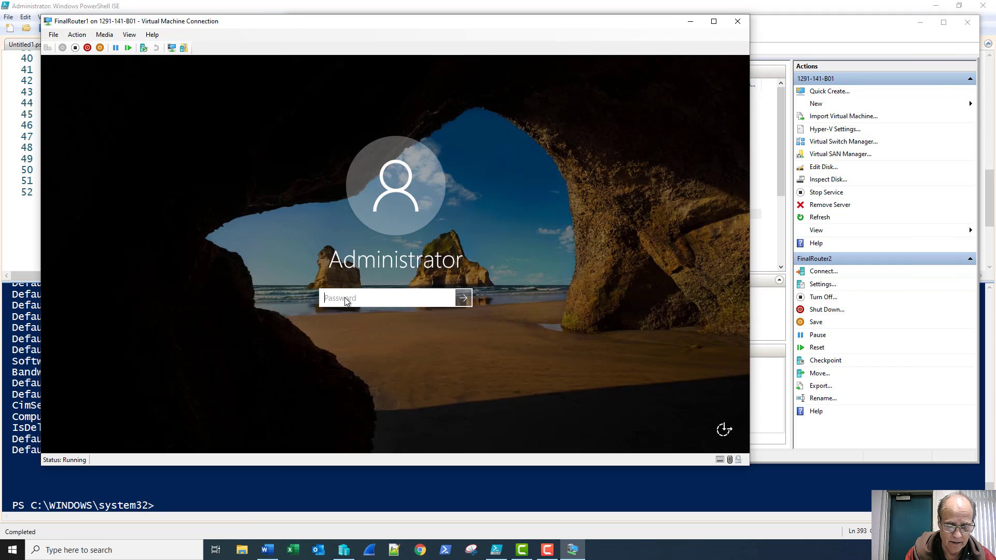
Sign in to FinalRouter1 as Administrator and allow network discovery
text(***********)
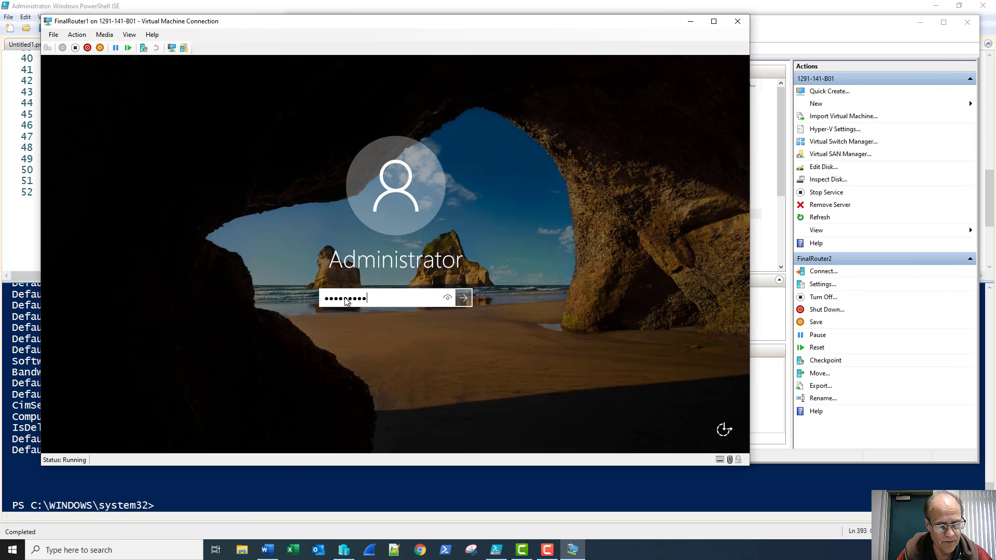
key(Return)
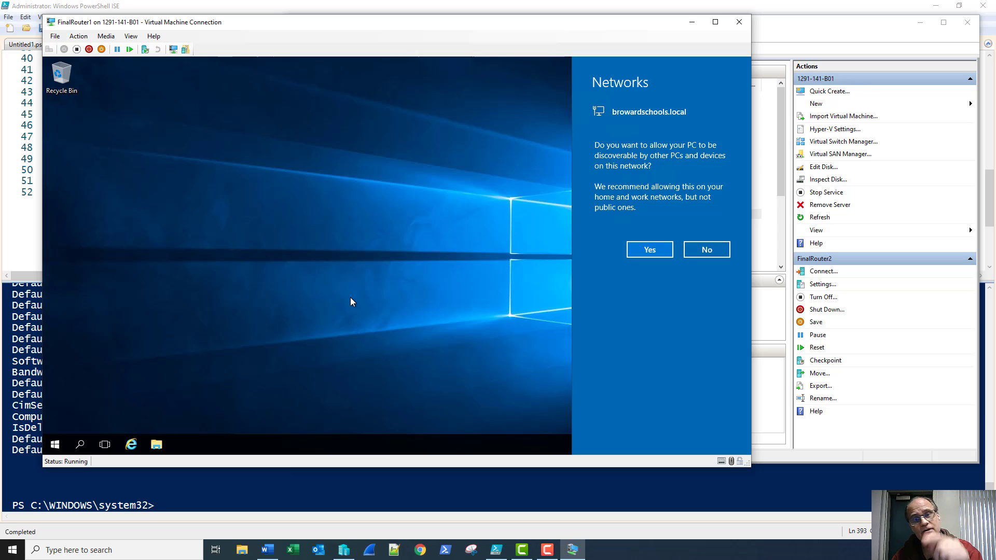
click(657, 252)
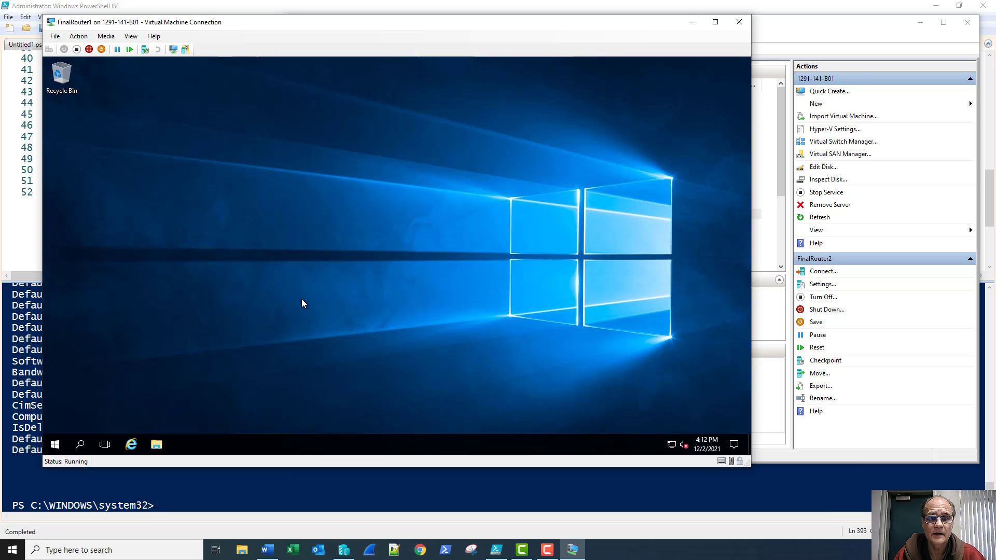
click(781, 32)
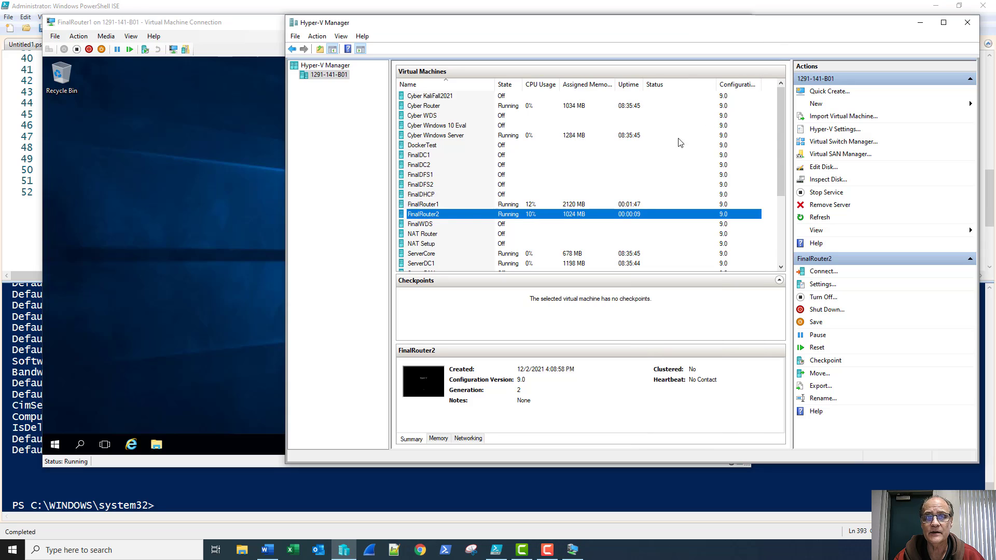
Connect to FinalRouter2, accept the defaults and license, set the administrator password, and open its 1366 by 768 console
click(434, 214)
double_click(469, 215)
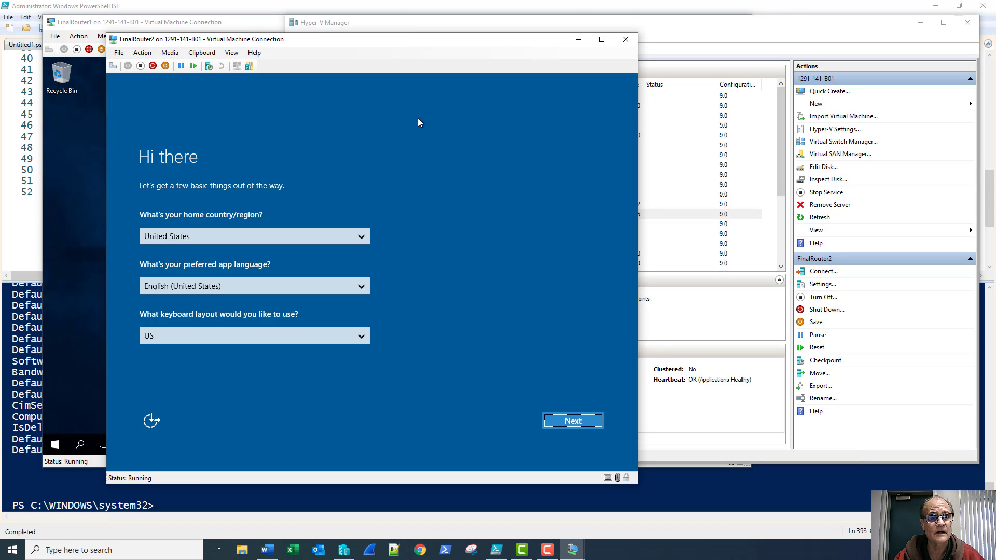
drag(386, 41, 422, 41)
click(605, 418)
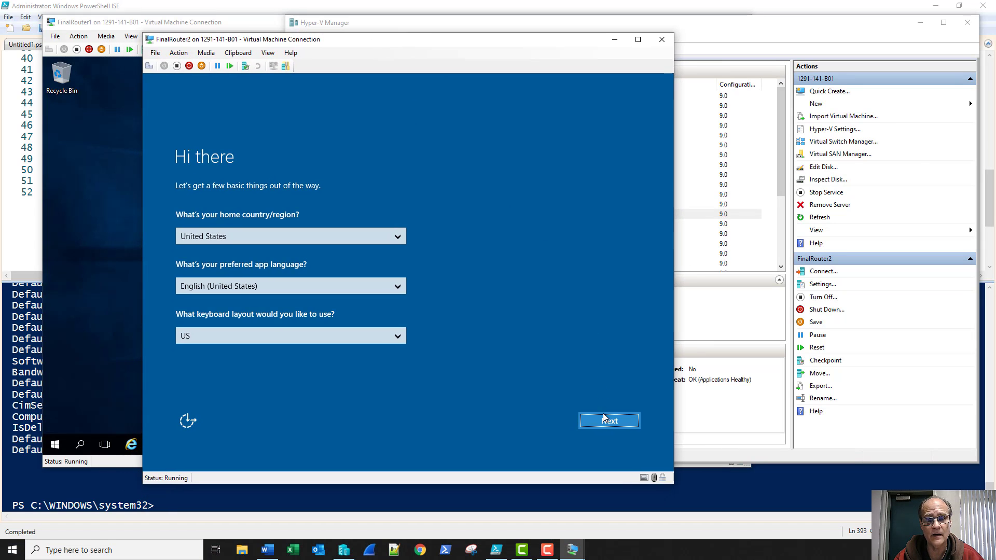
click(604, 418)
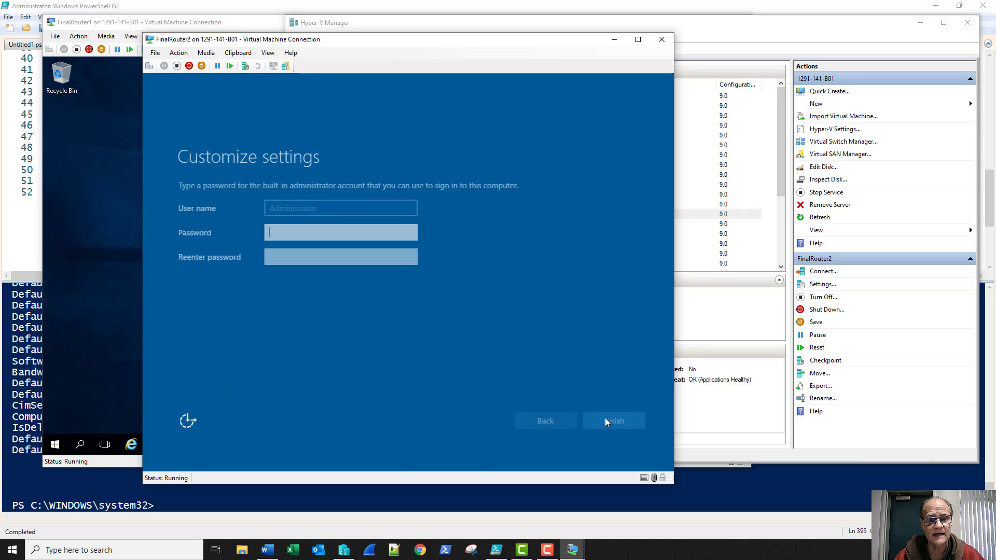
text(Pa$$w0rd)
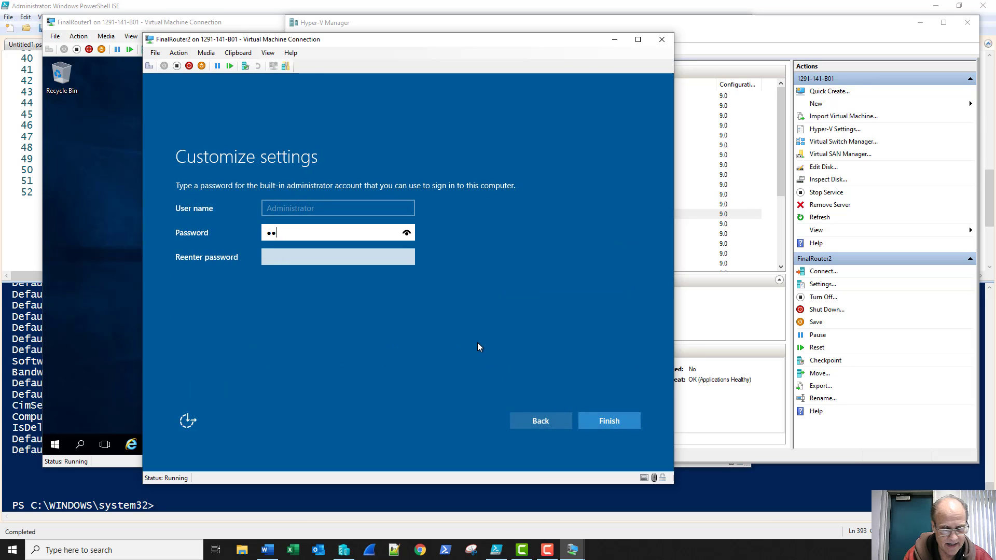
text(••)
key(Tab)
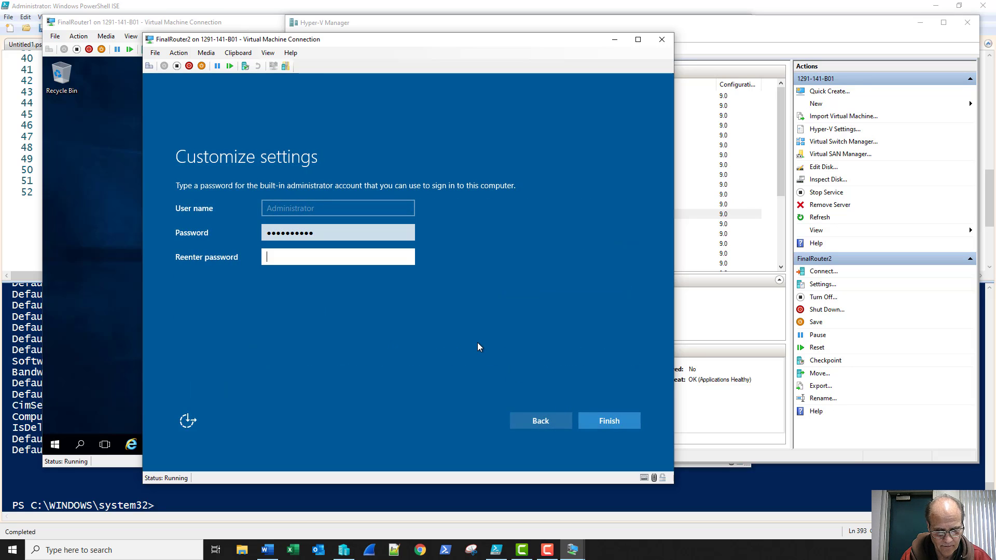
text(••••••••••)
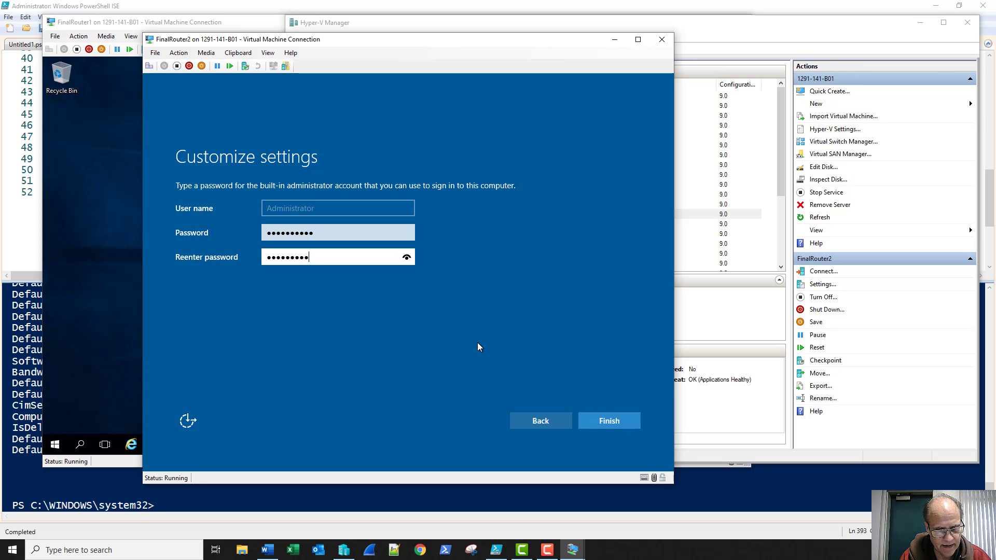
key(Return)
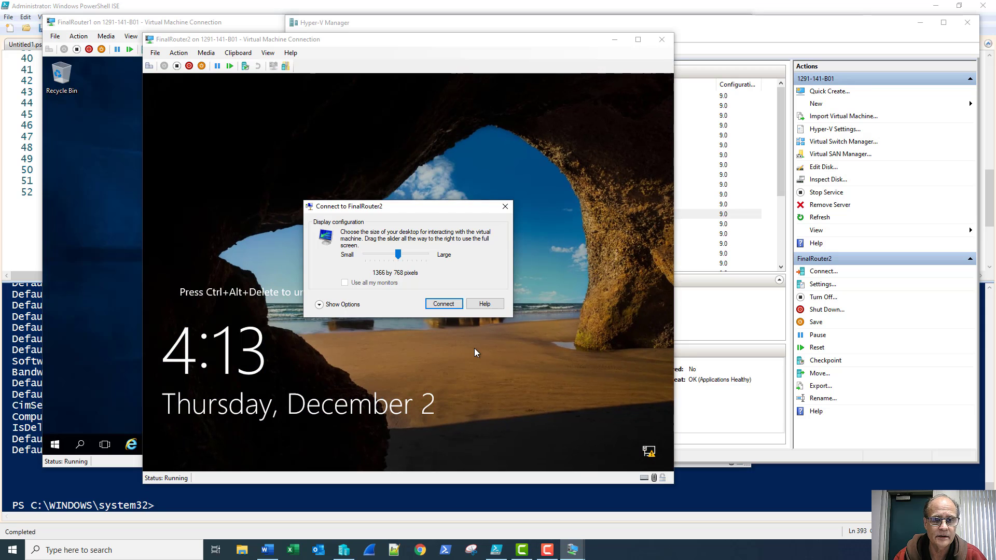
click(444, 304)
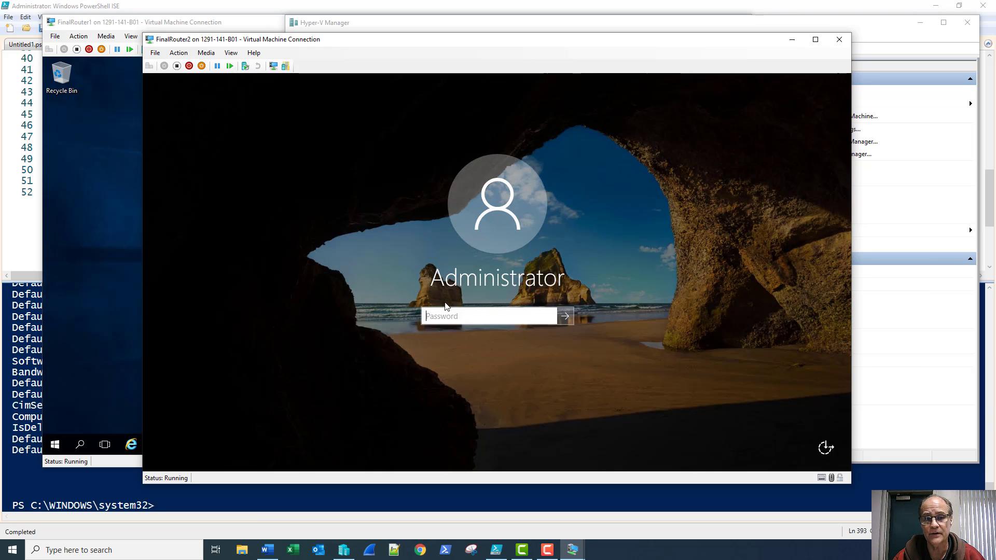
Sign in to FinalRouter2 as Administrator and return to Hyper-V Manager
text(••••••••••)
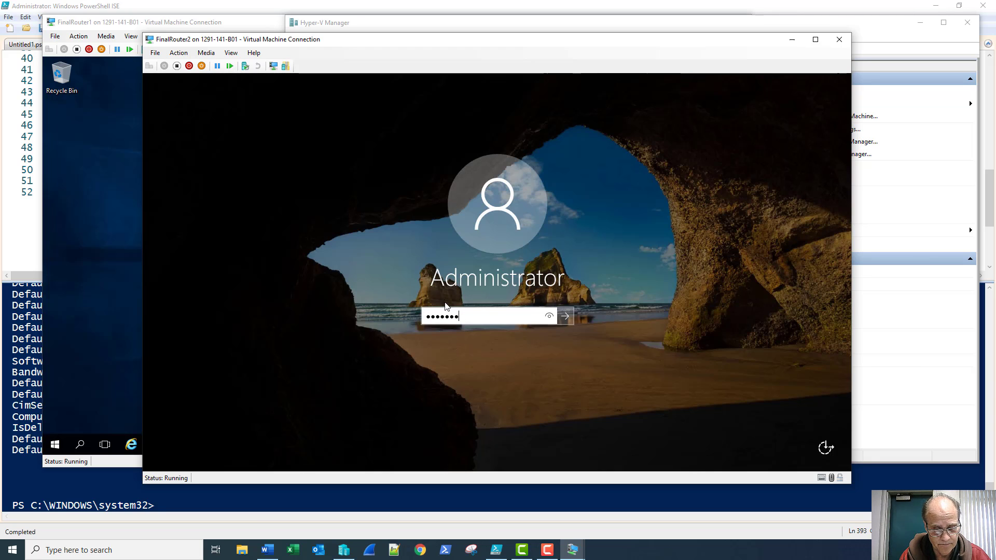
key(Return)
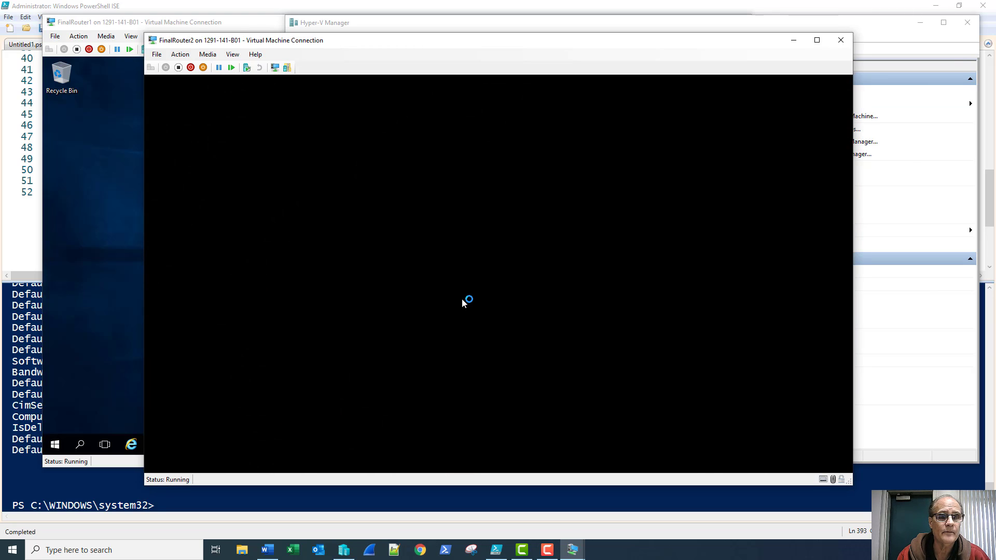
click(247, 22)
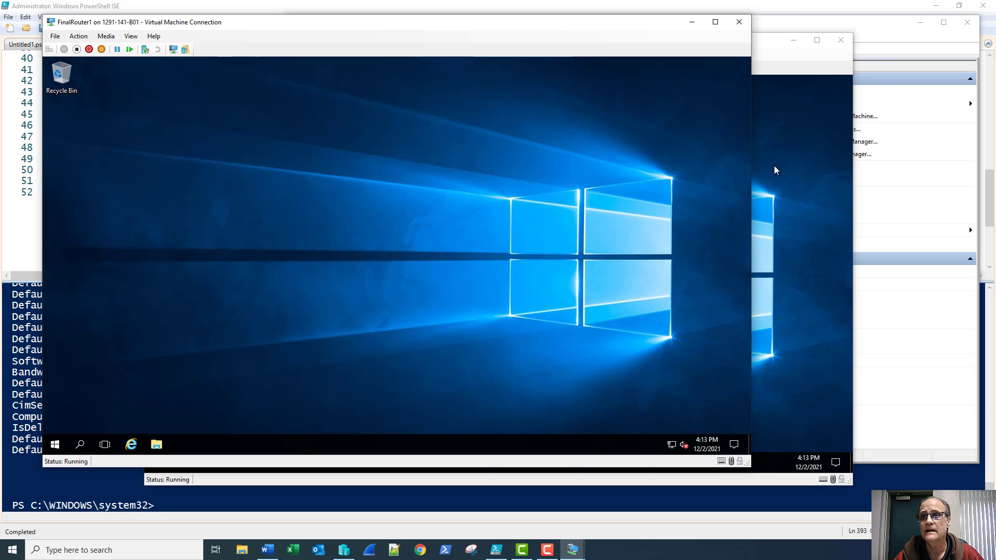
click(884, 44)
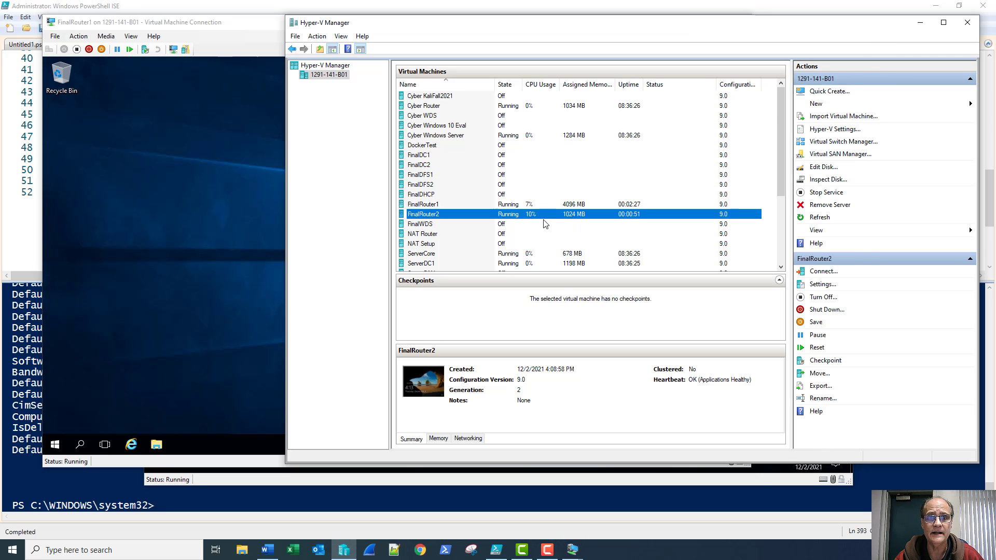
Check FinalRouter1's details in Hyper-V Manager, then return to its console's Server Manager dashboard
click(537, 206)
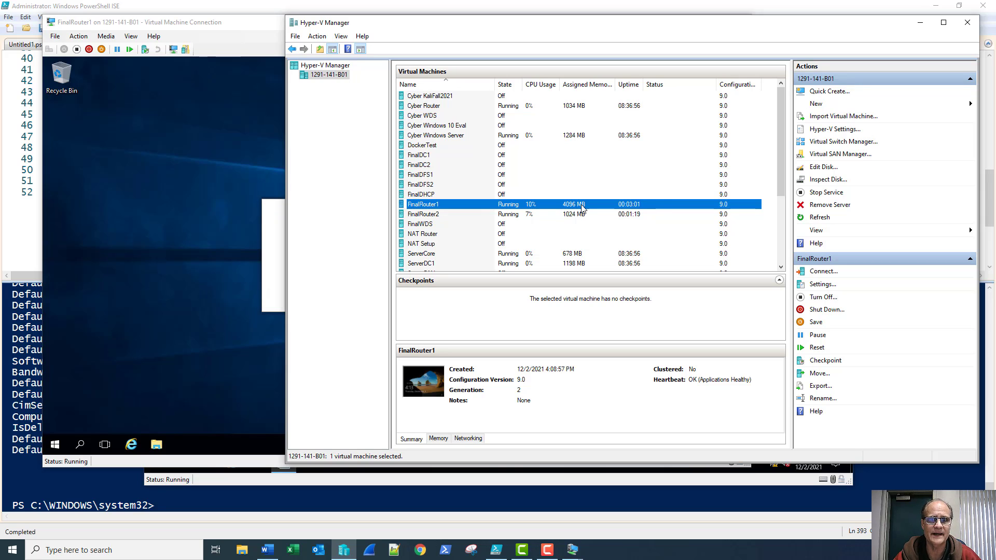
click(268, 26)
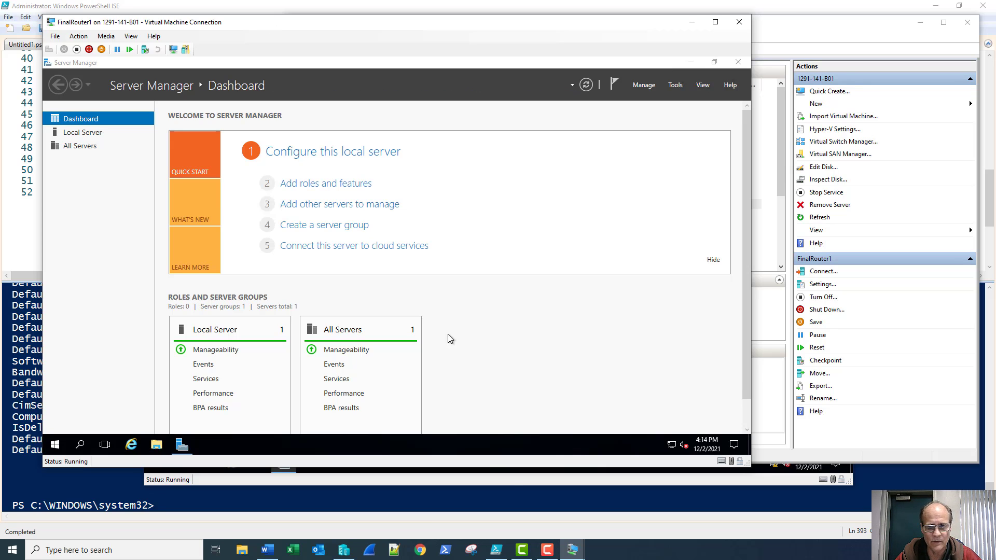
Show FinalRouter1's Local Server properties, listing three DHCP-assigned Ethernet adapters
click(513, 484)
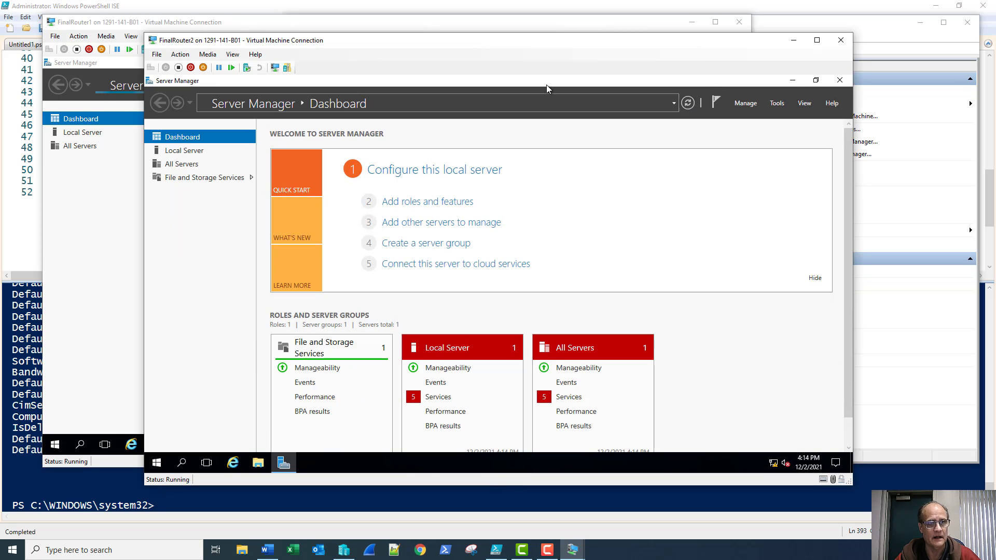
click(804, 27)
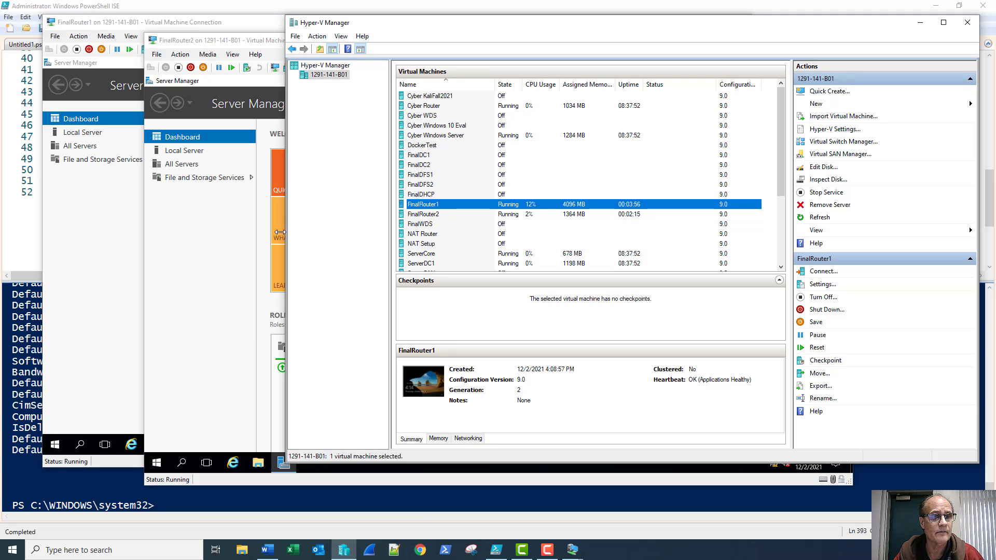
click(201, 256)
click(116, 251)
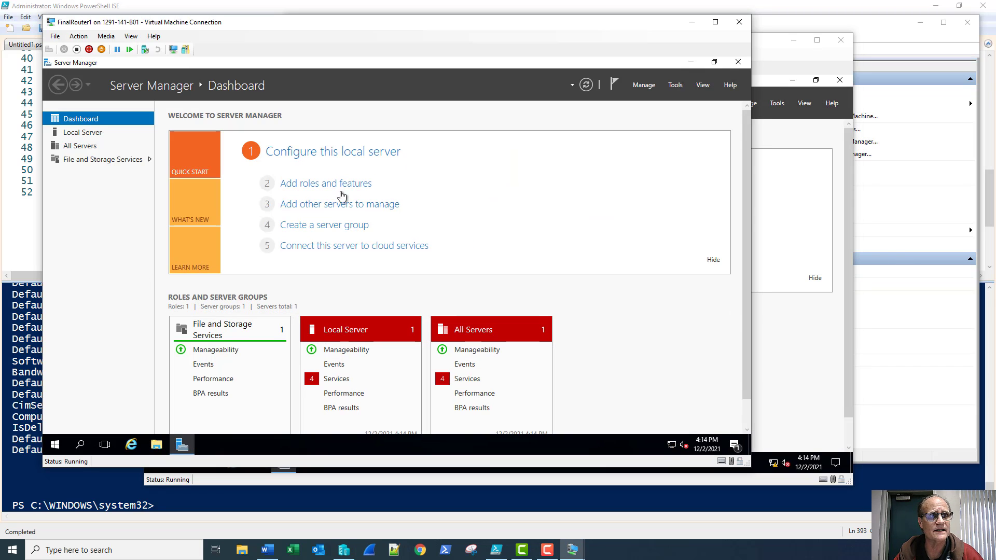
click(80, 134)
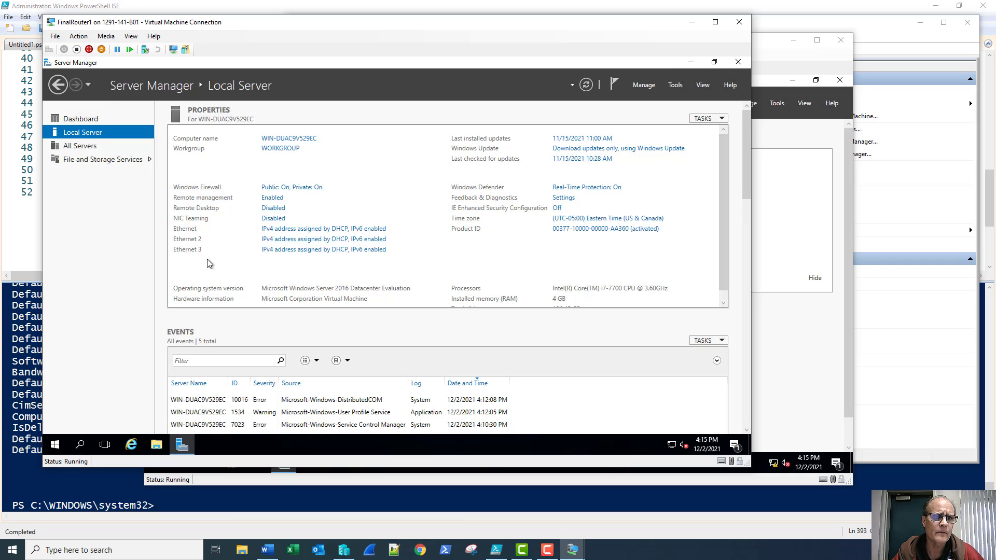
Rename FinalRouter1's Ethernet adapter to 'External' in Network Connections
click(52, 447)
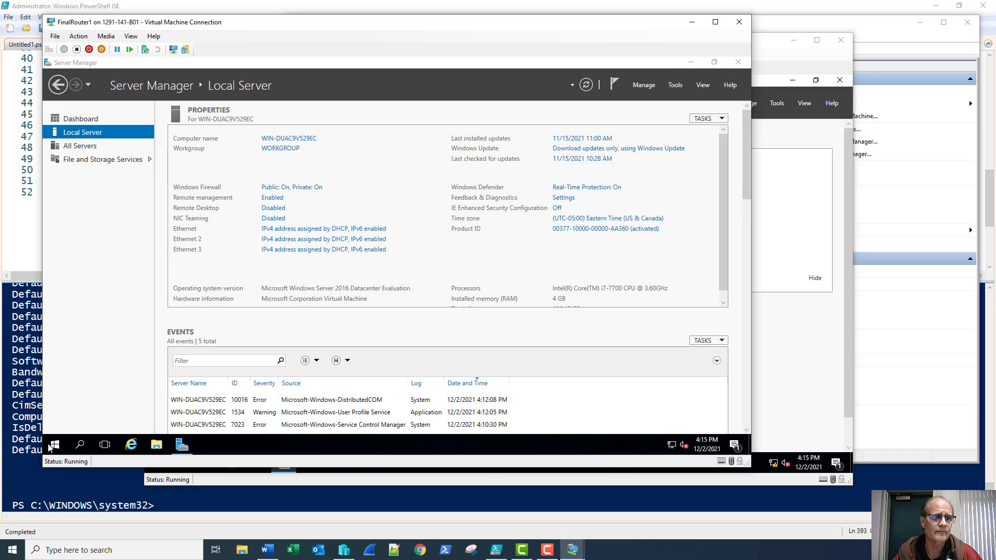
right_click(52, 447)
click(95, 242)
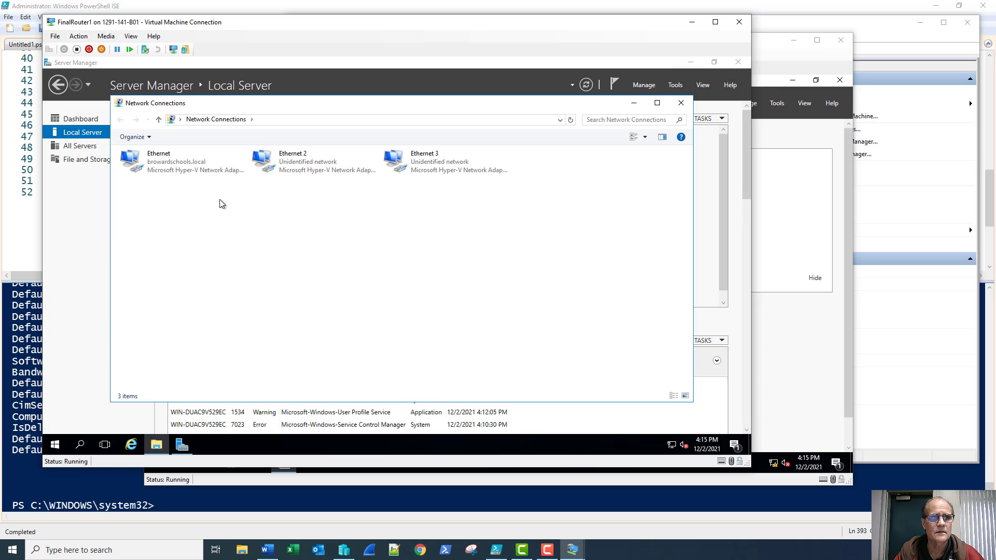
right_click(162, 172)
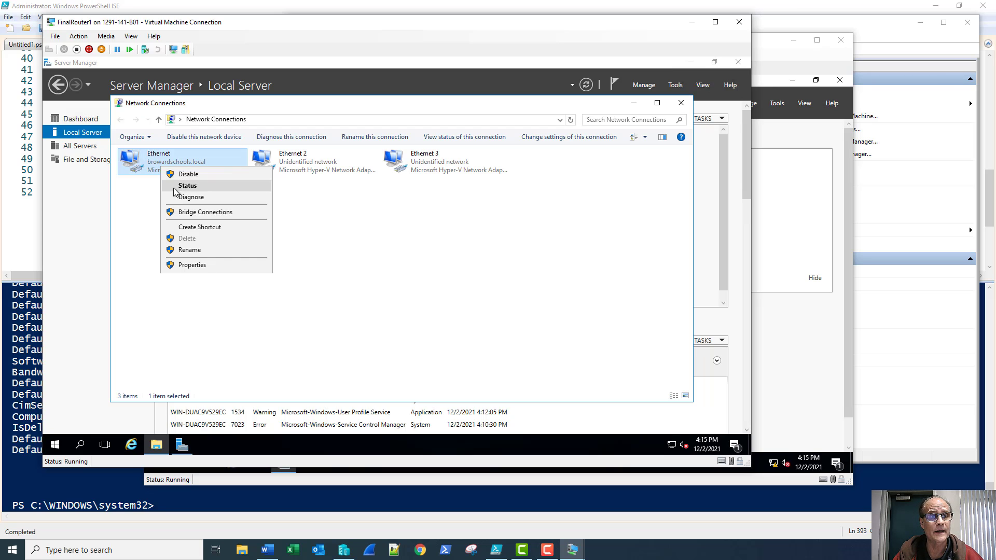
click(185, 251)
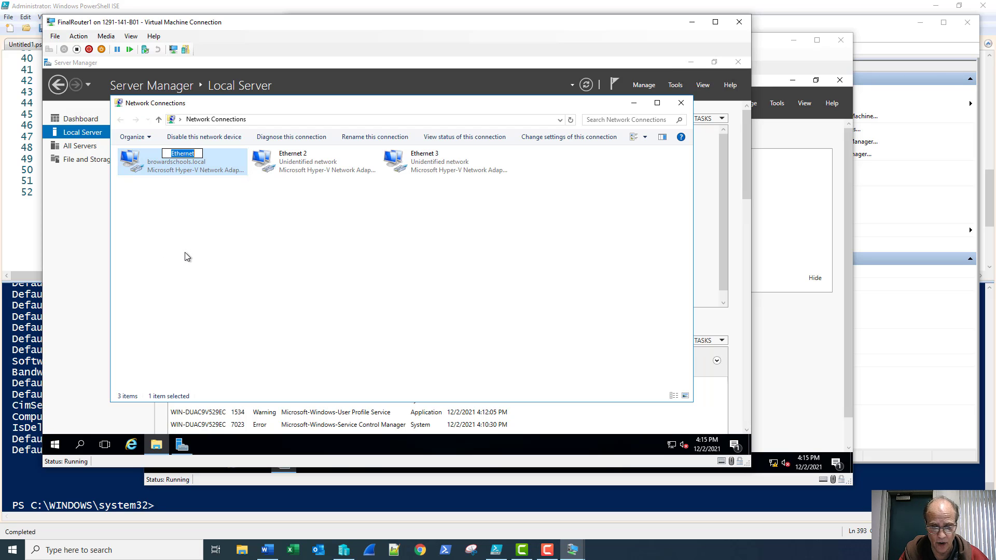
text(Extern)
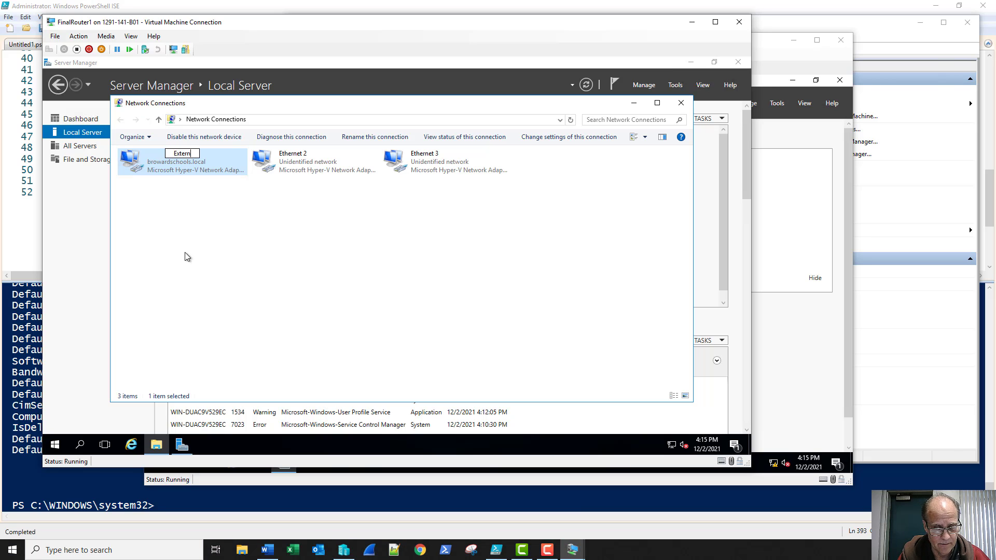
text(al)
key(Return)
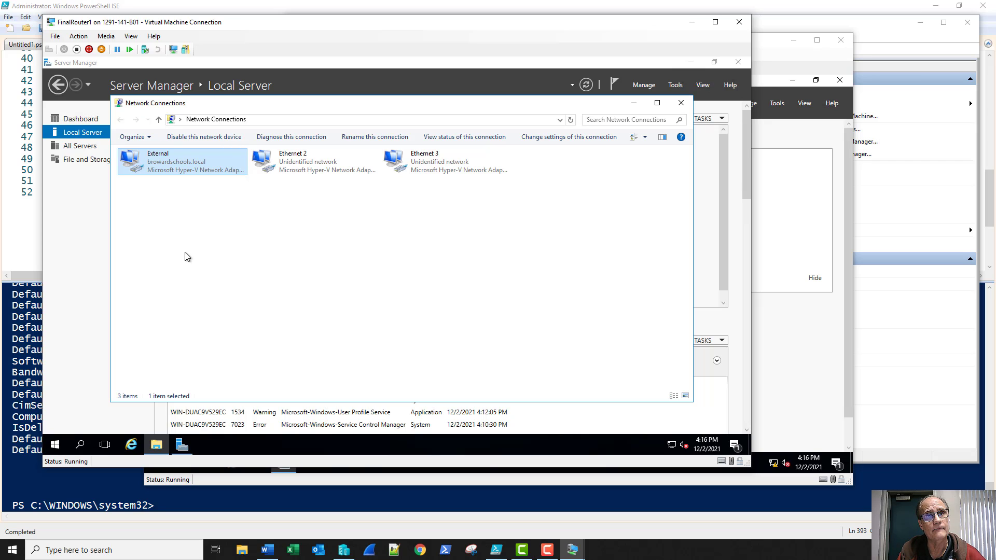
View the status details of the Ethernet 2 connection
click(317, 159)
right_click(318, 162)
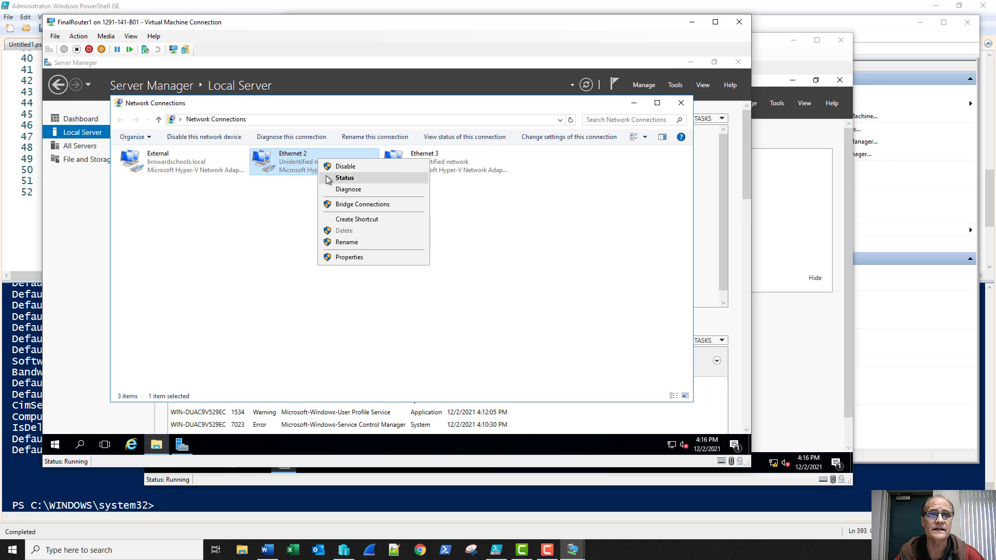
click(327, 178)
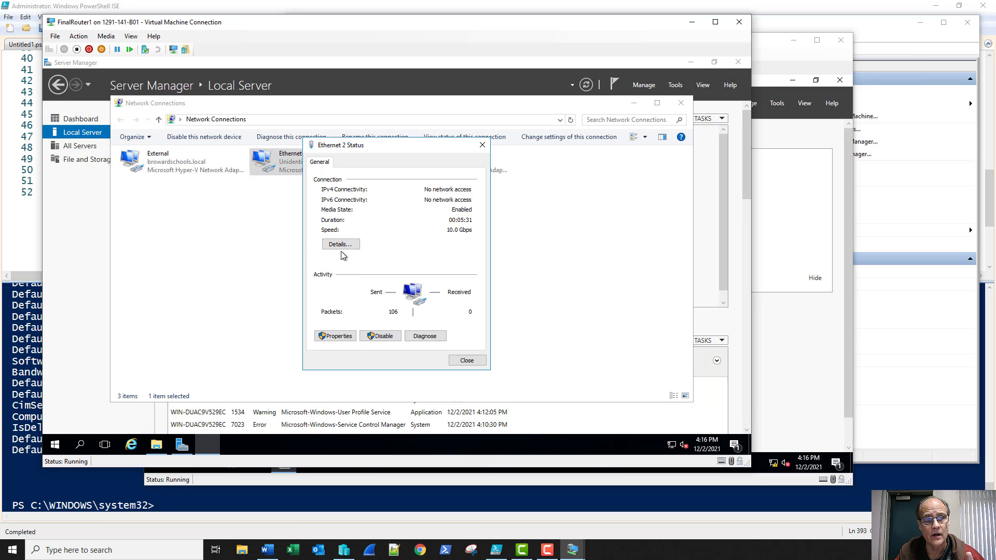
click(341, 244)
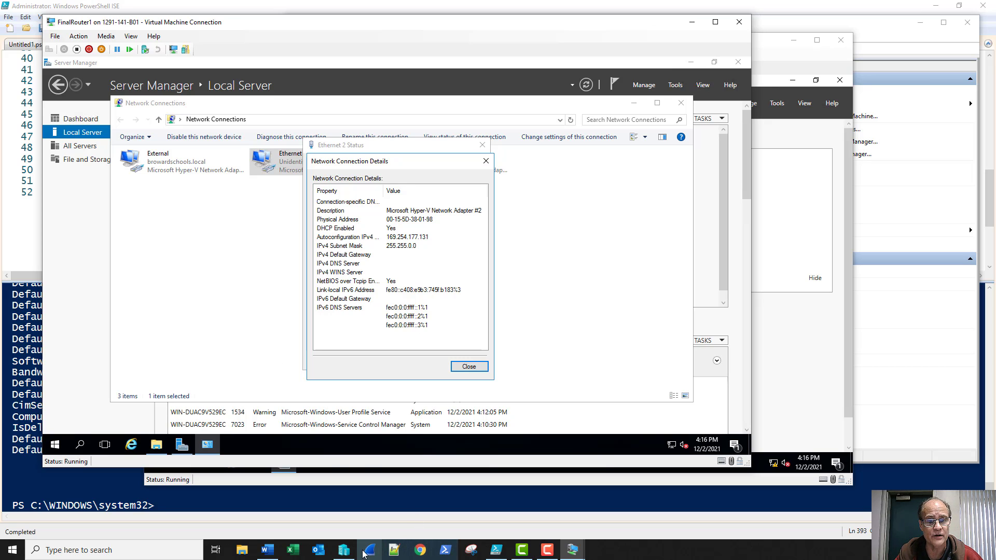
Compare FinalRouter1's adapters in Hyper-V Manager's Networking tab with the Adapter column widened
click(344, 550)
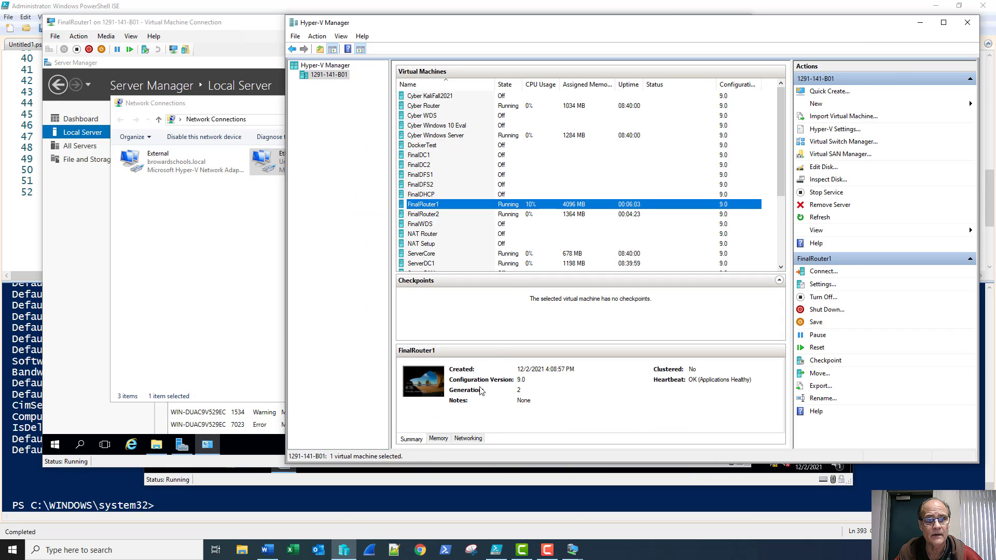
click(478, 440)
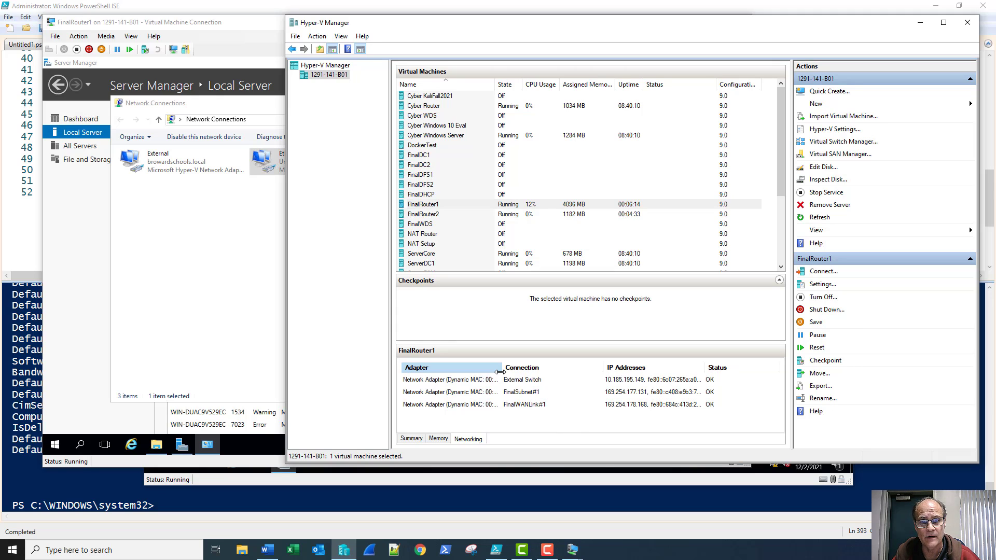
drag(500, 372, 543, 368)
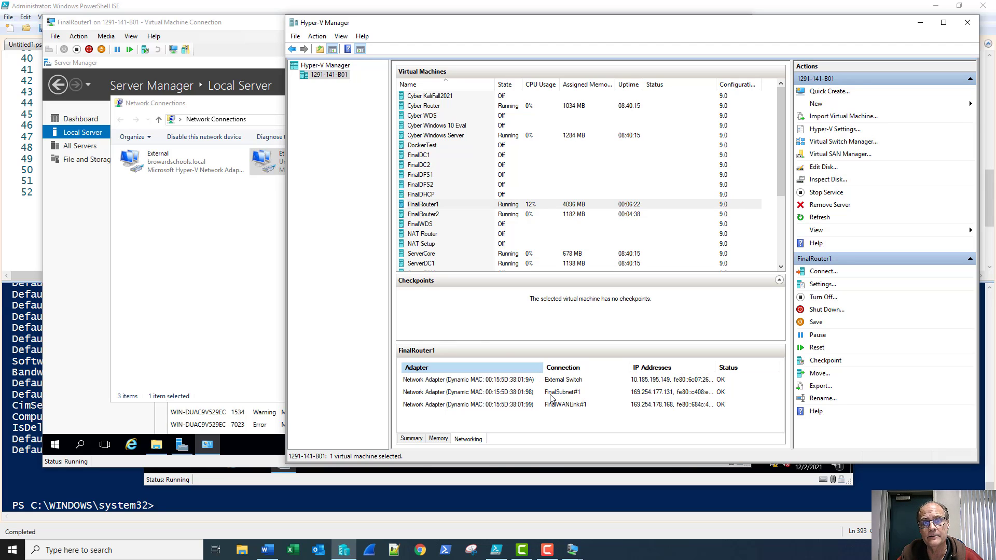
click(270, 210)
Rename Ethernet 2 to 'Subnet1' and close its status and details dialogs
key(Escape)
key(Escape)
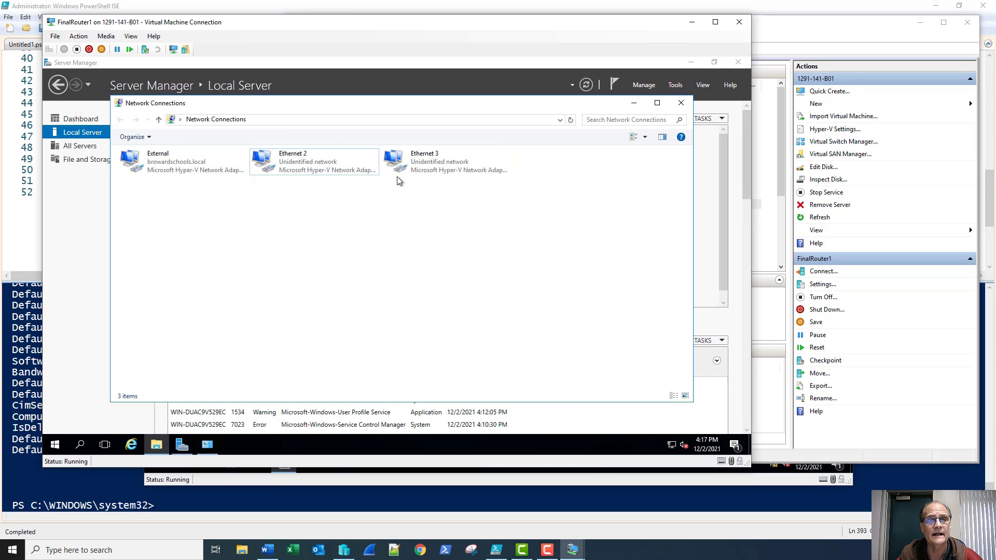
right_click(313, 174)
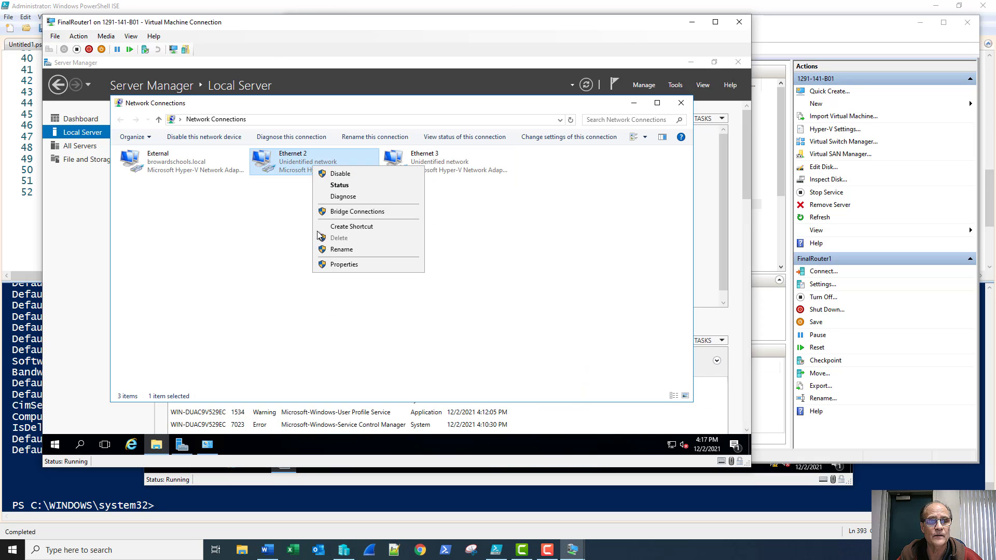
click(328, 251)
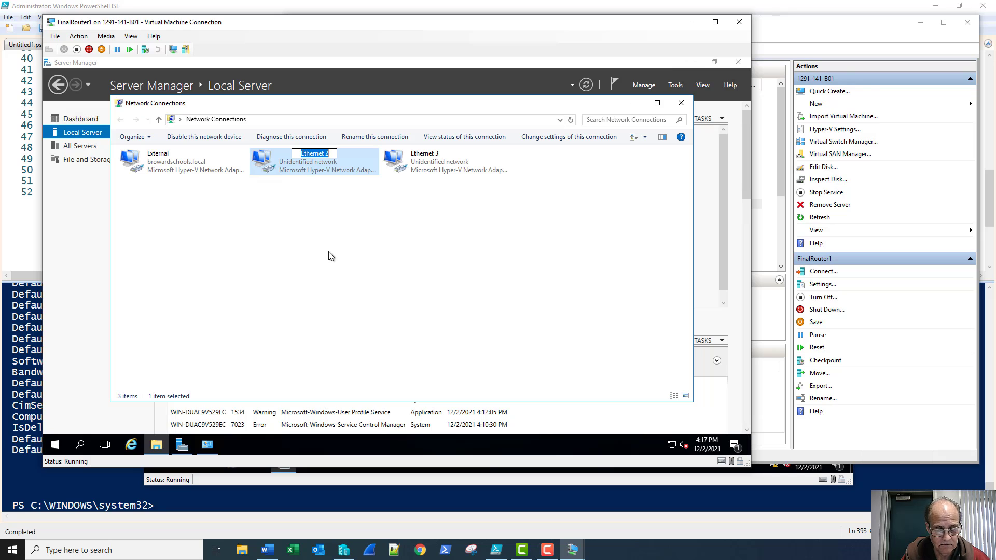
text(Subnet1)
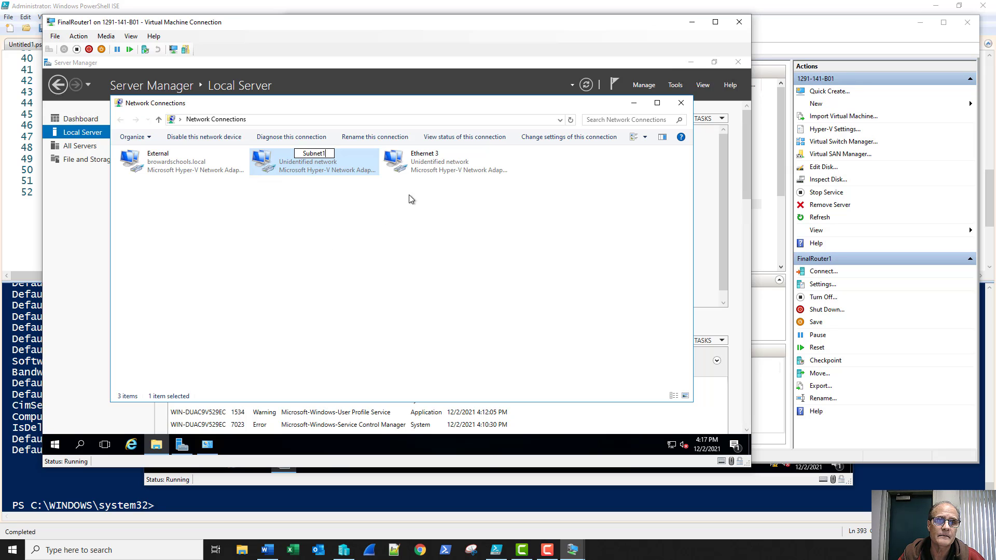
key(Return)
click(208, 445)
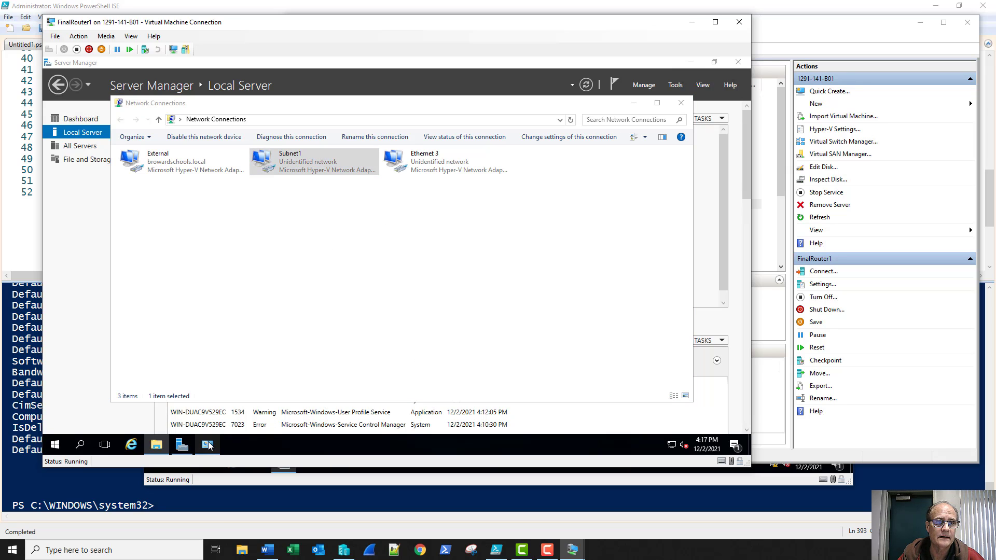
click(465, 368)
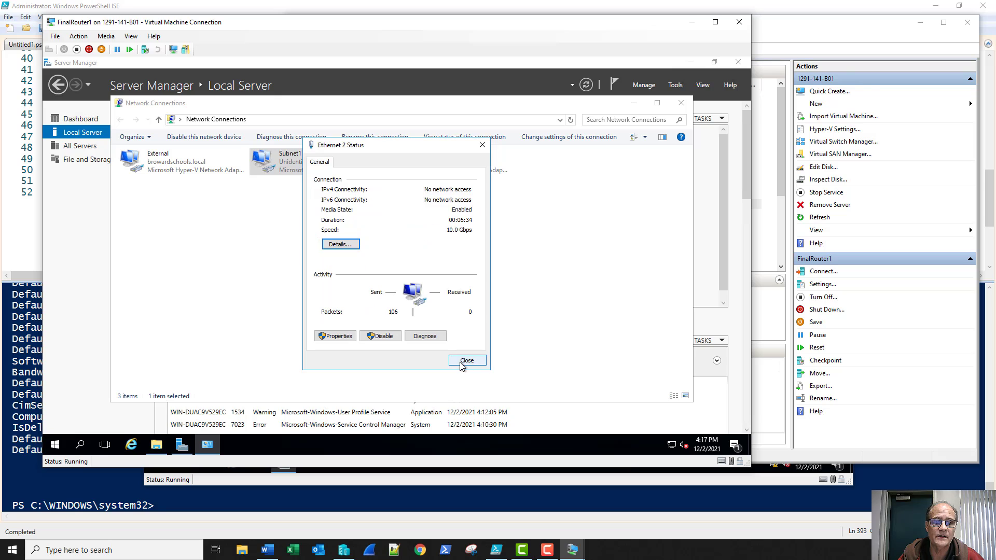
click(462, 362)
Rename Ethernet 3 to 'WANLink'
click(435, 165)
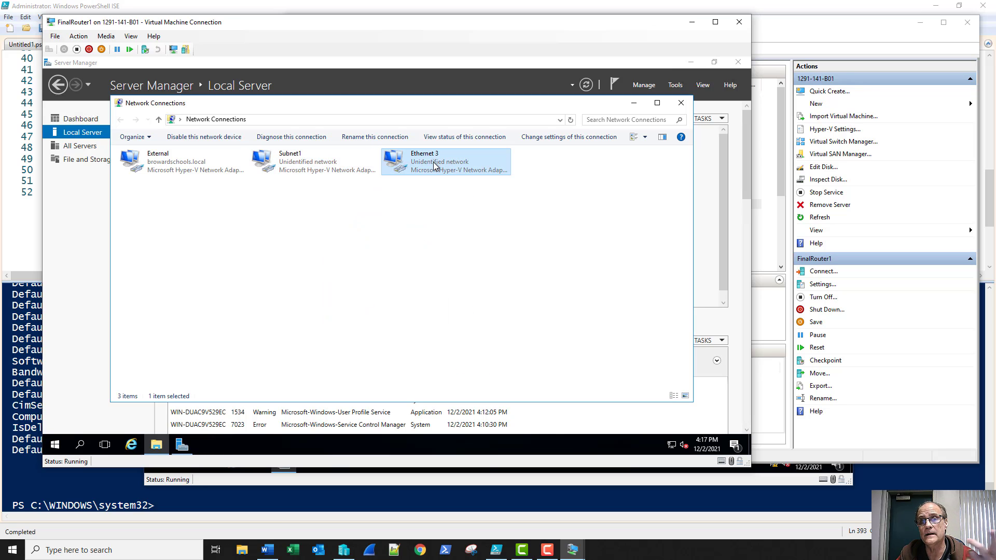
right_click(434, 165)
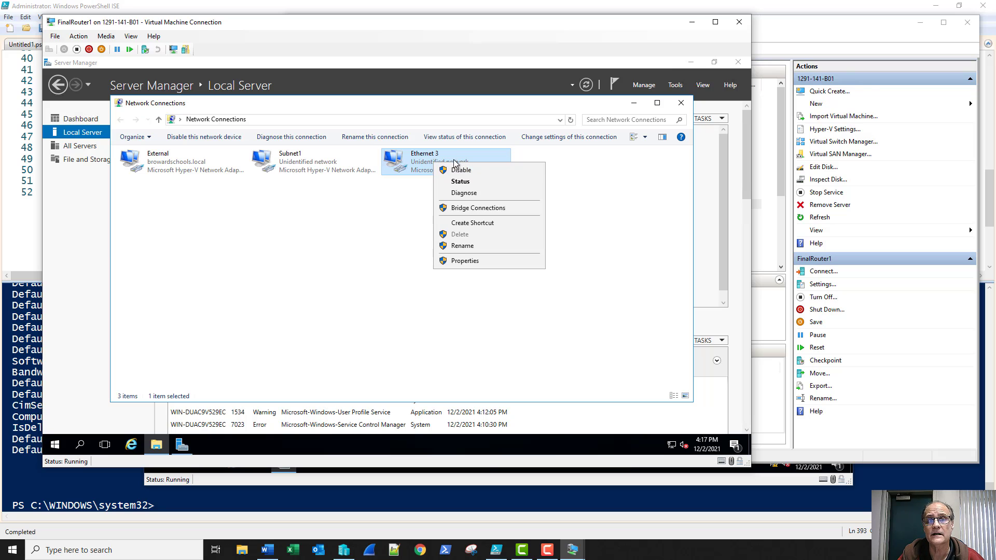
click(462, 248)
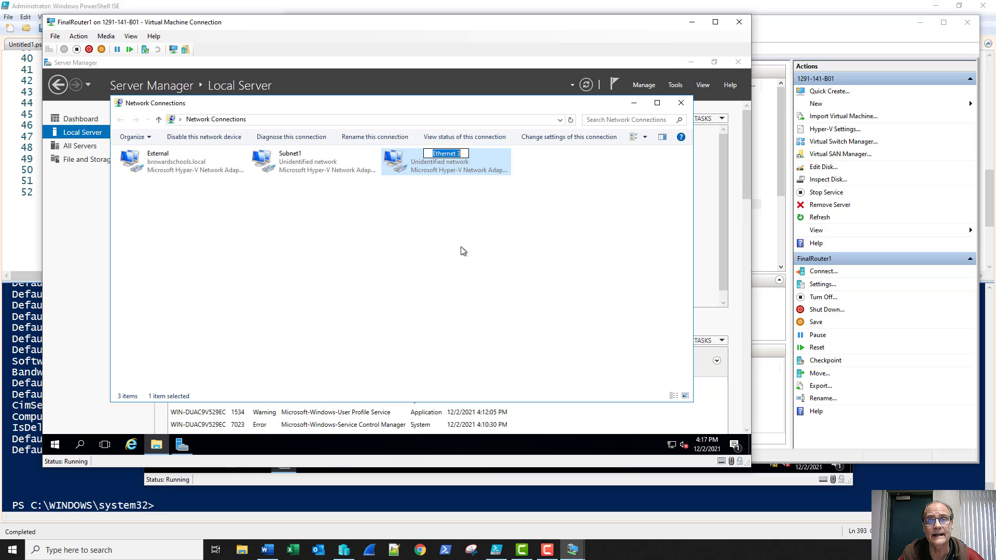
text(WAN)
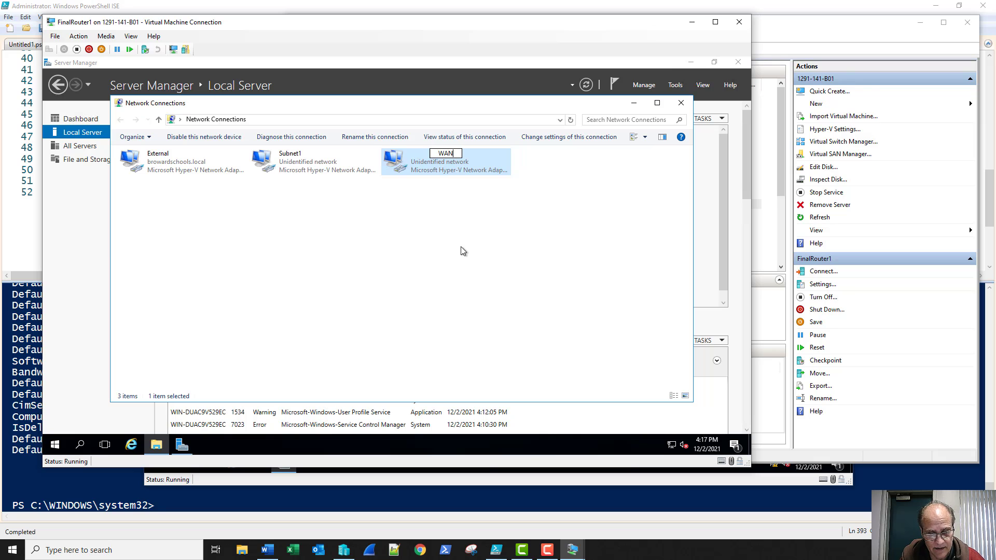
text(Link)
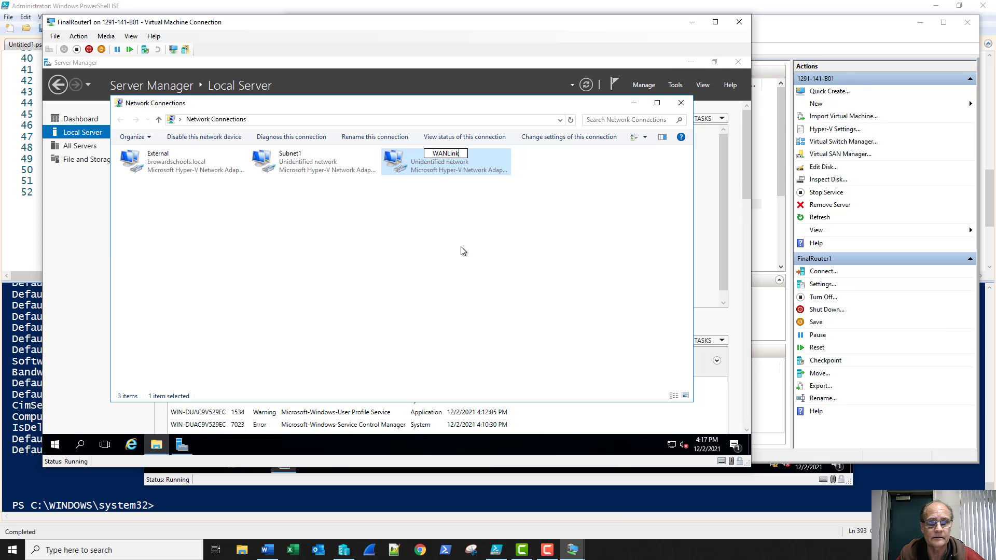
key(Return)
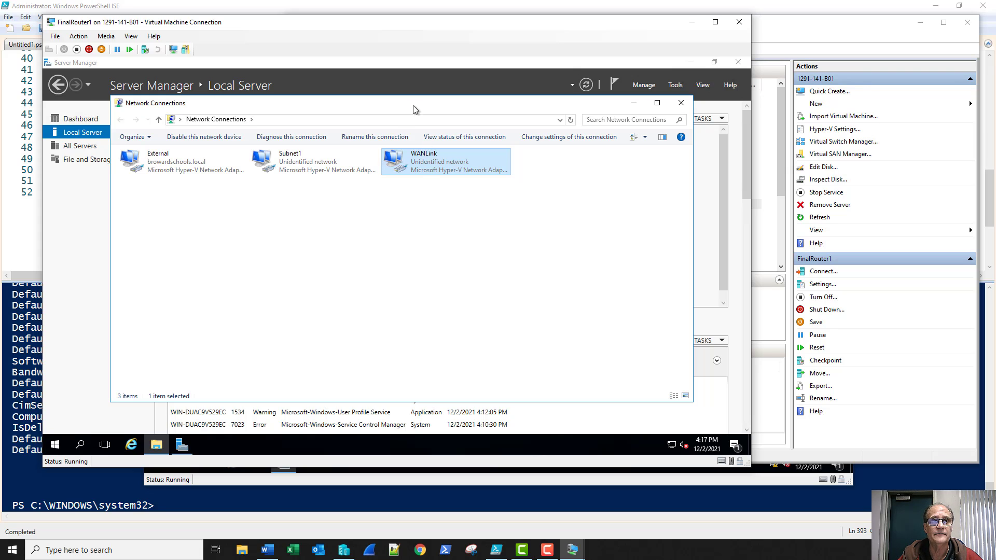
Confirm the new adapter names External, Subnet1 and WANLink in Server Manager
drag(412, 103, 393, 121)
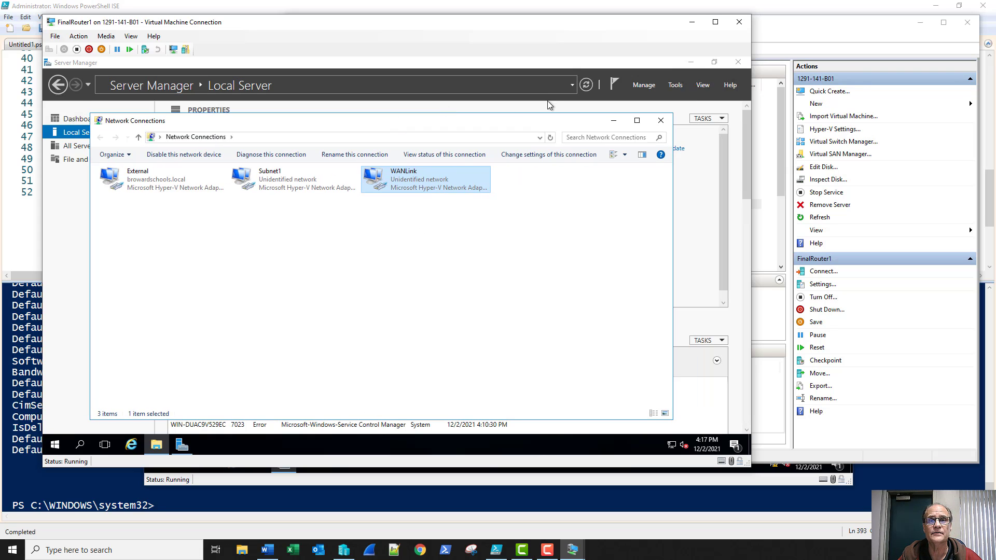
click(591, 91)
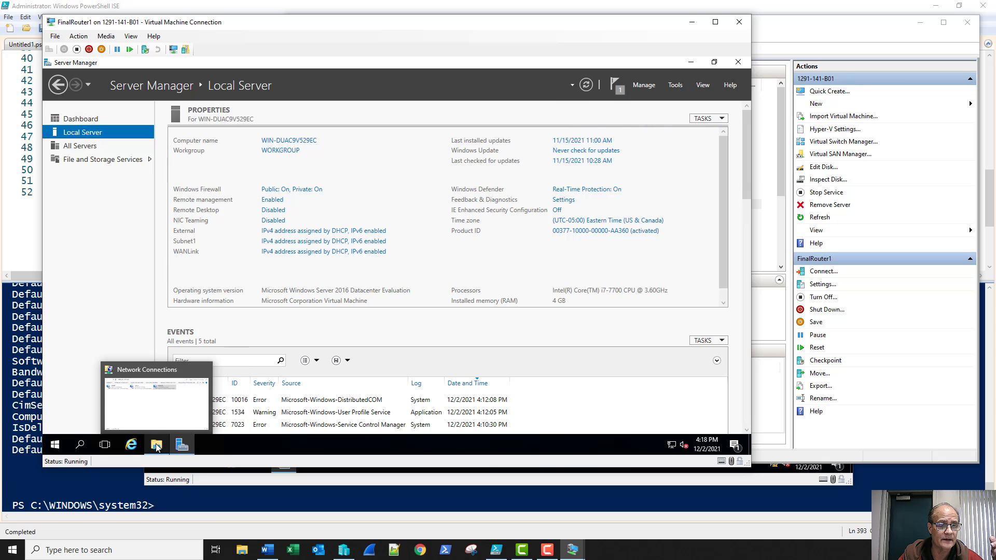
click(156, 403)
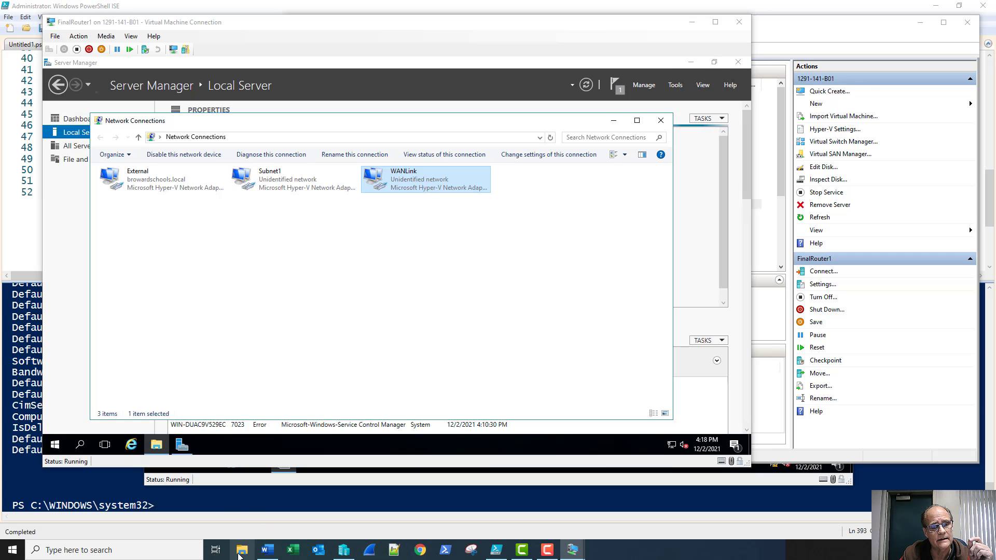
Open Final Project Video Details.docx from PS Network Support Services > MCSA in Word
click(242, 550)
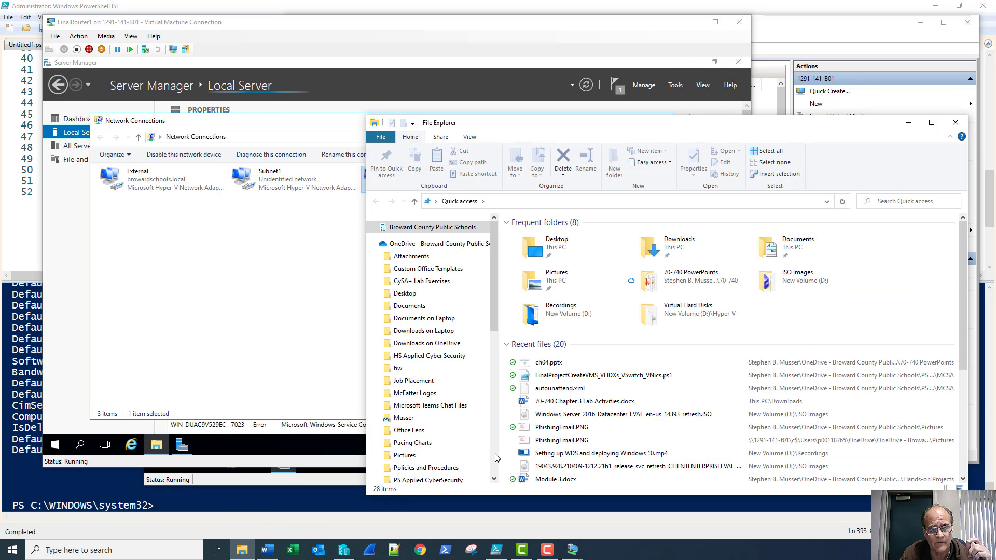
scroll(457, 415, down, 5)
click(455, 331)
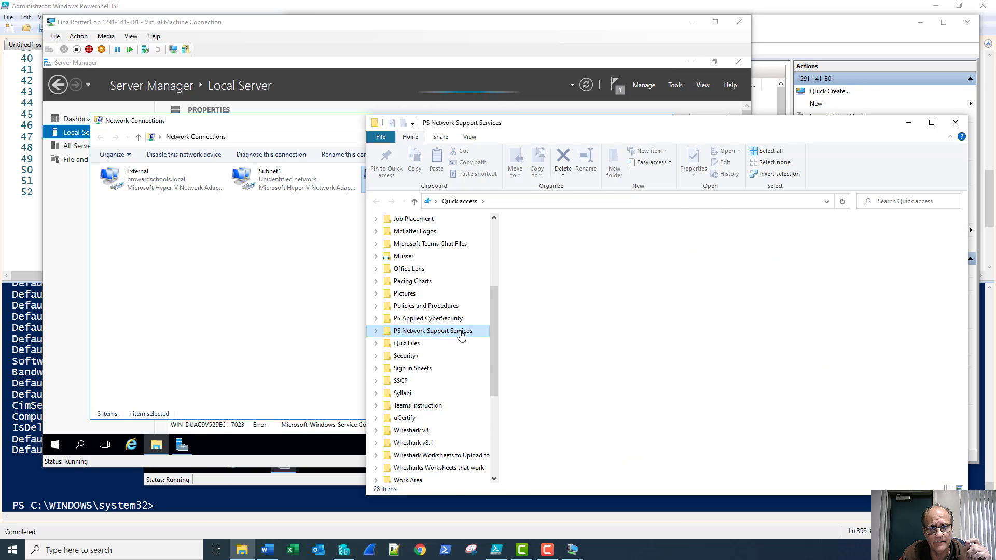
double_click(565, 279)
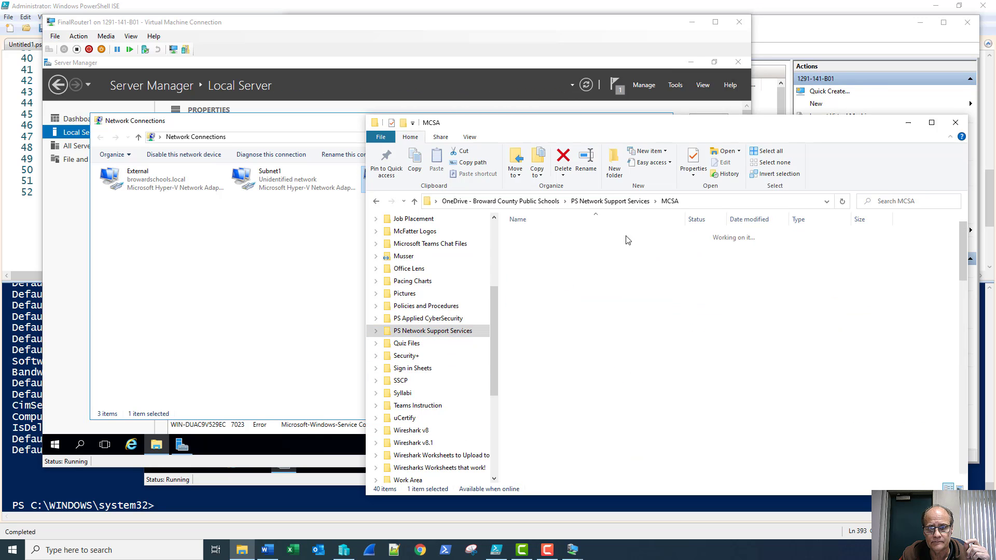
click(649, 236)
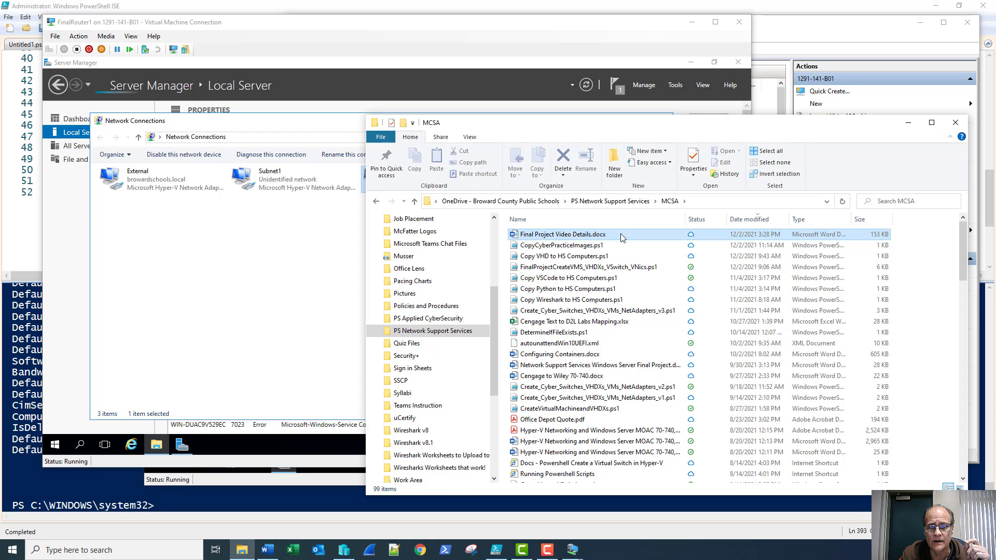
click(957, 125)
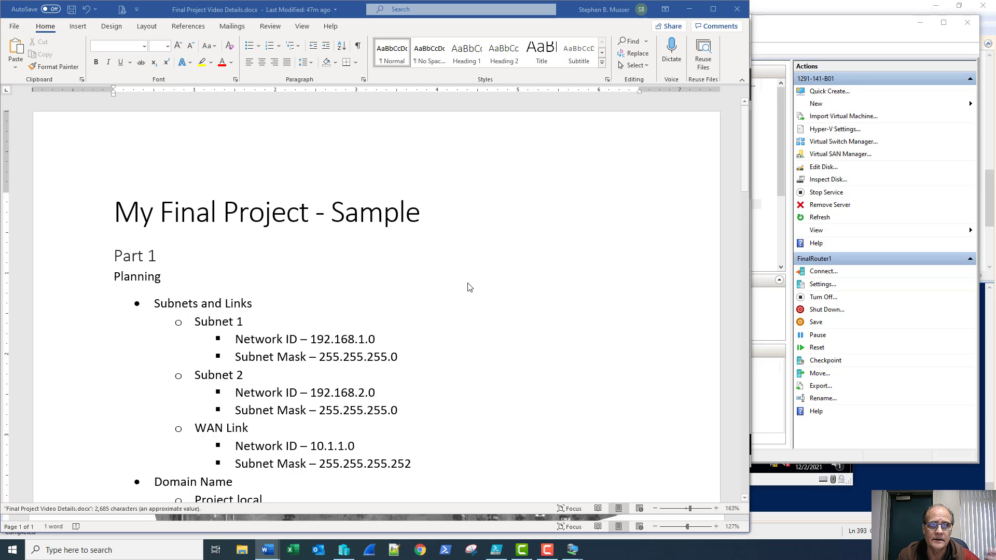
scroll(471, 286, down, 2)
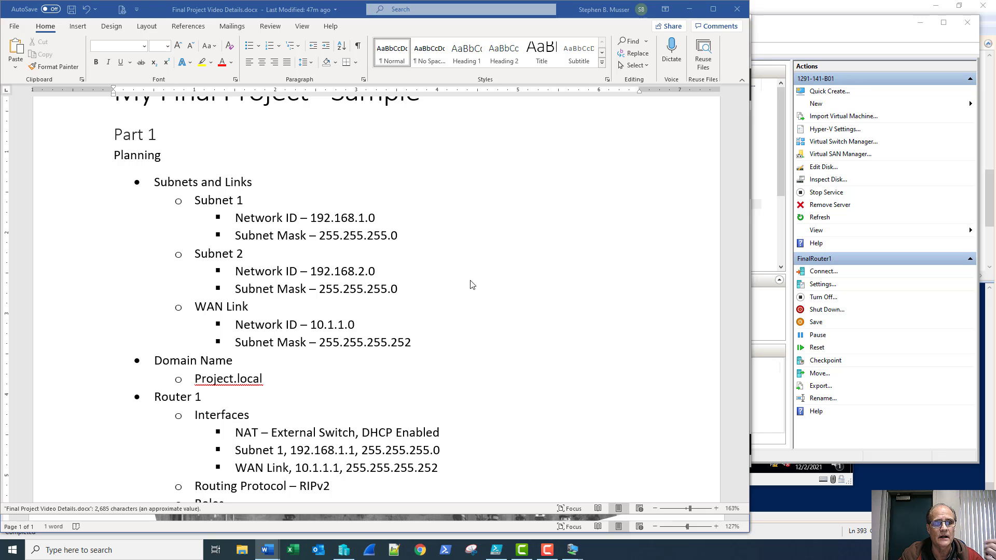
scroll(473, 282, down, 5)
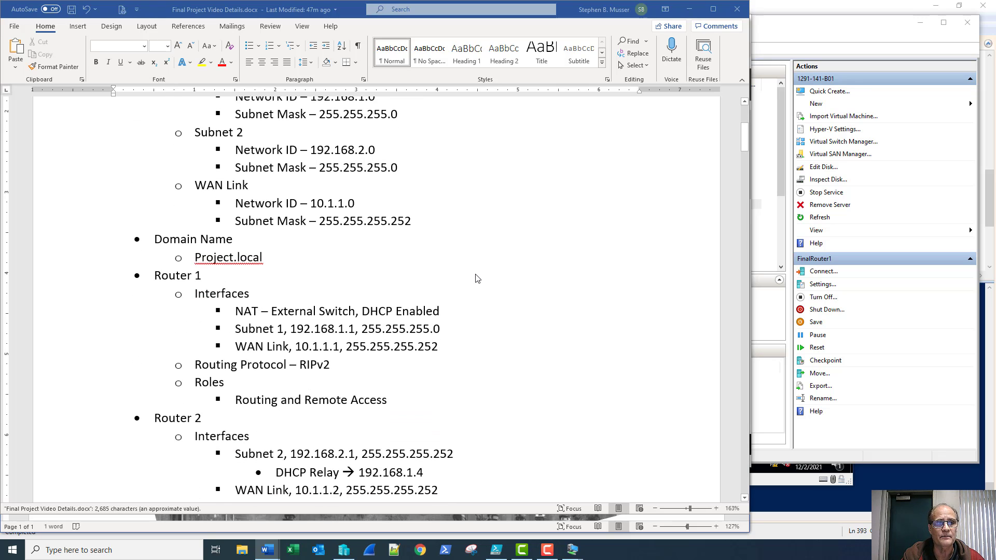
scroll(478, 278, down, 1)
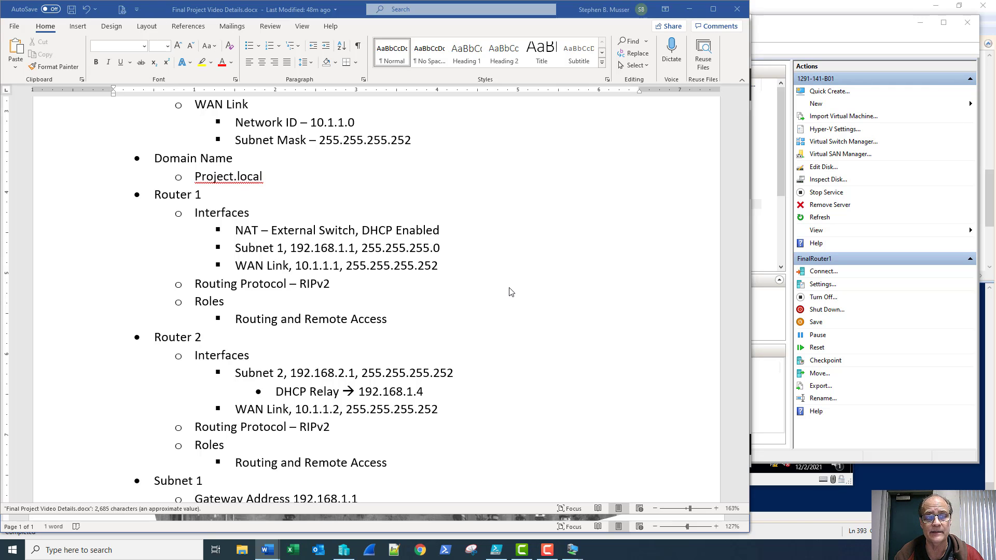
scroll(511, 291, down, 1)
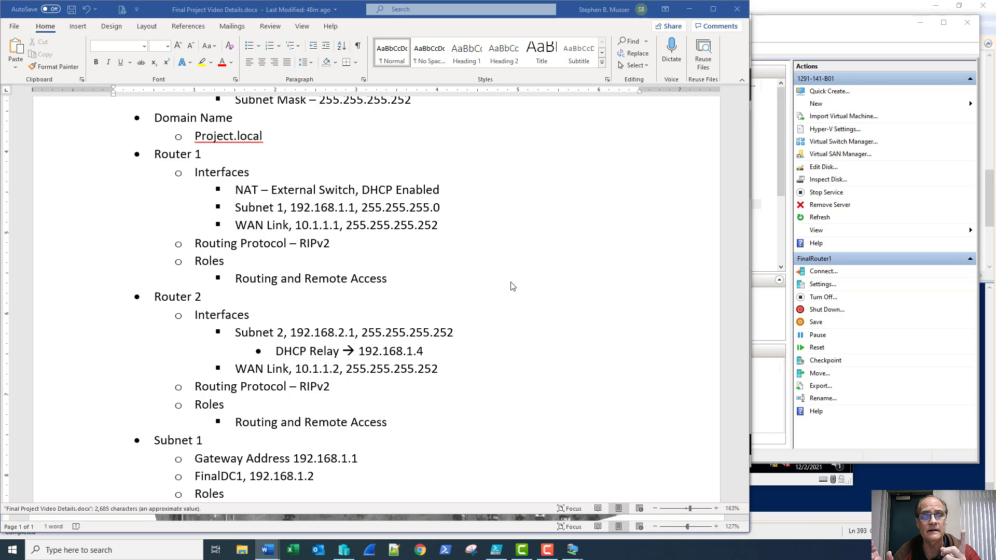
Review the plan's Subnet 1 servers and DHCP entries, then return to the FinalRouter1 VM
scroll(510, 286, down, 3)
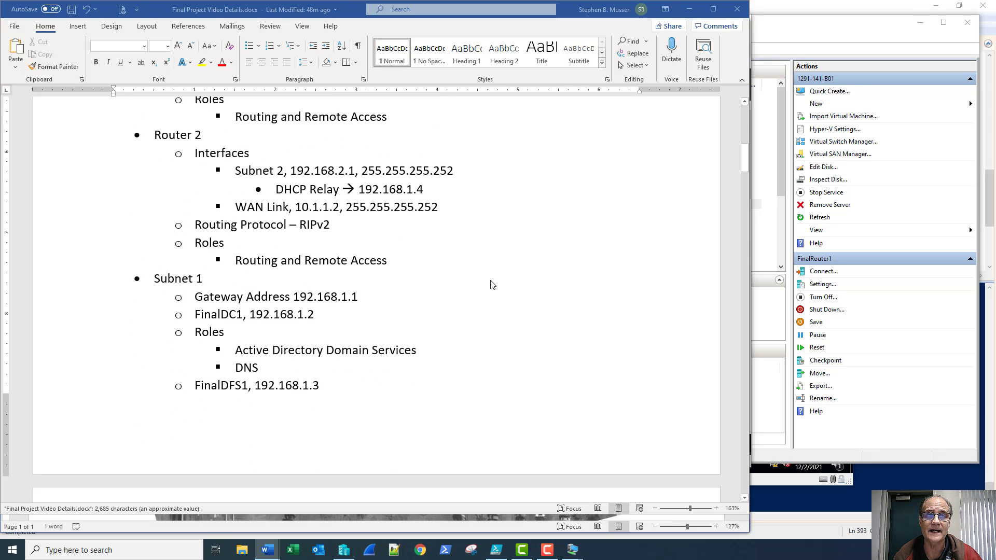
scroll(499, 285, down, 2)
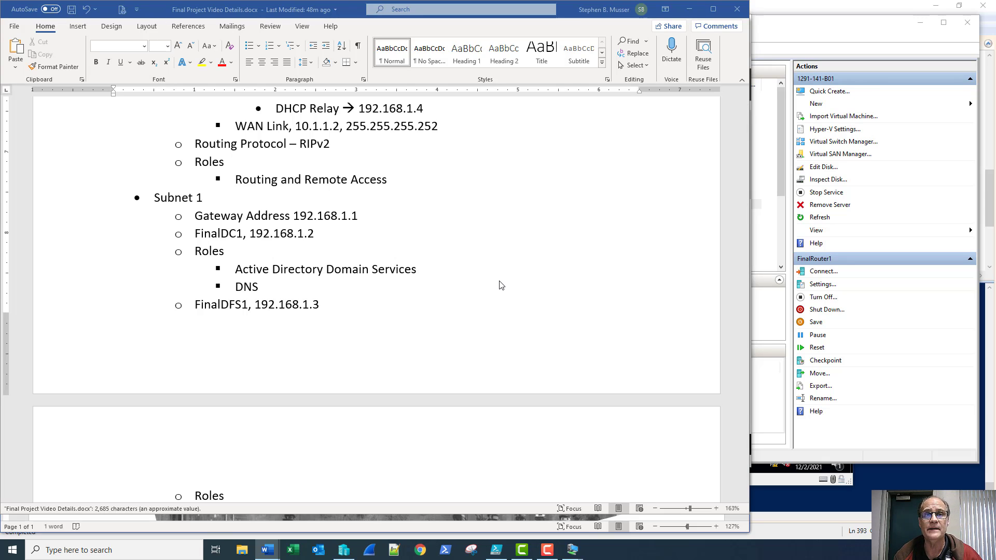
scroll(496, 275, down, 2)
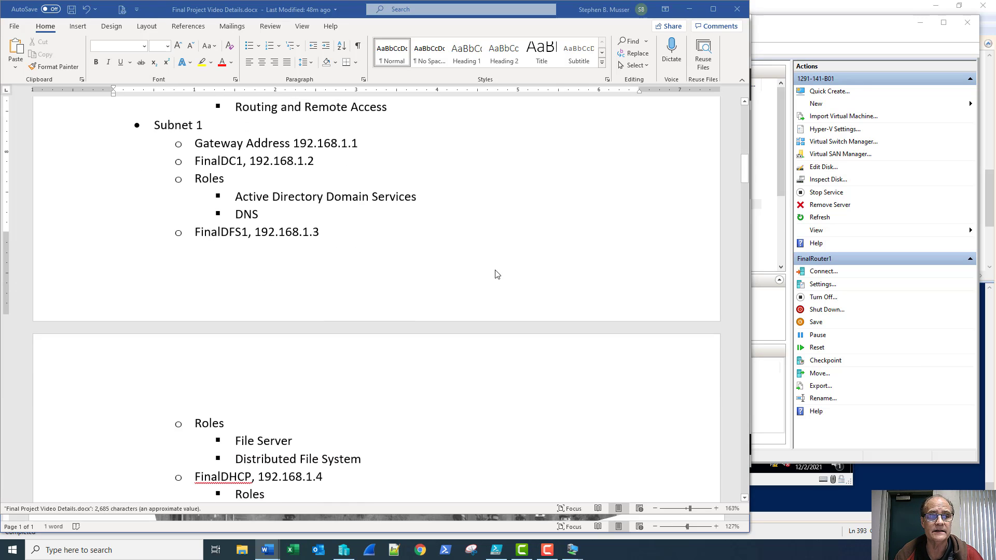
scroll(492, 275, down, 4)
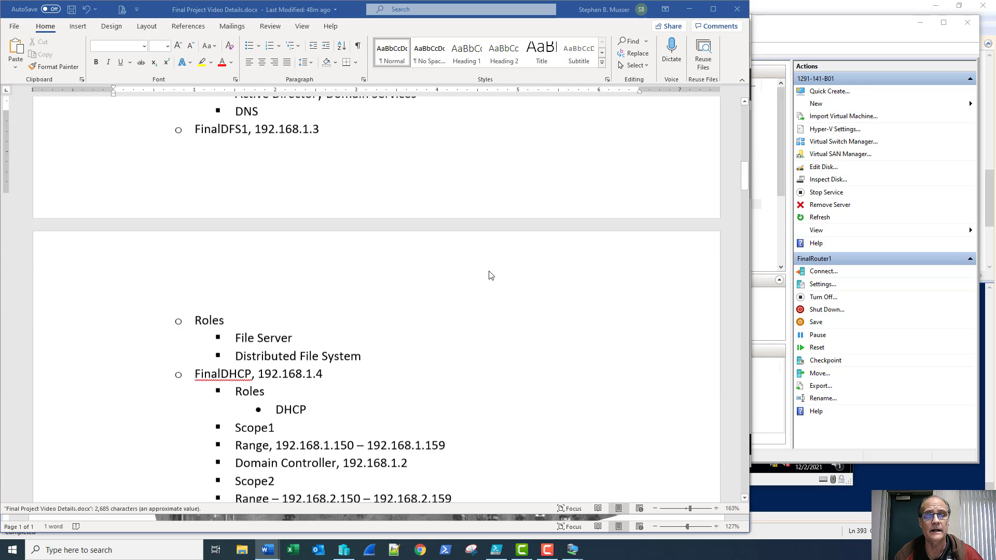
scroll(491, 275, down, 4)
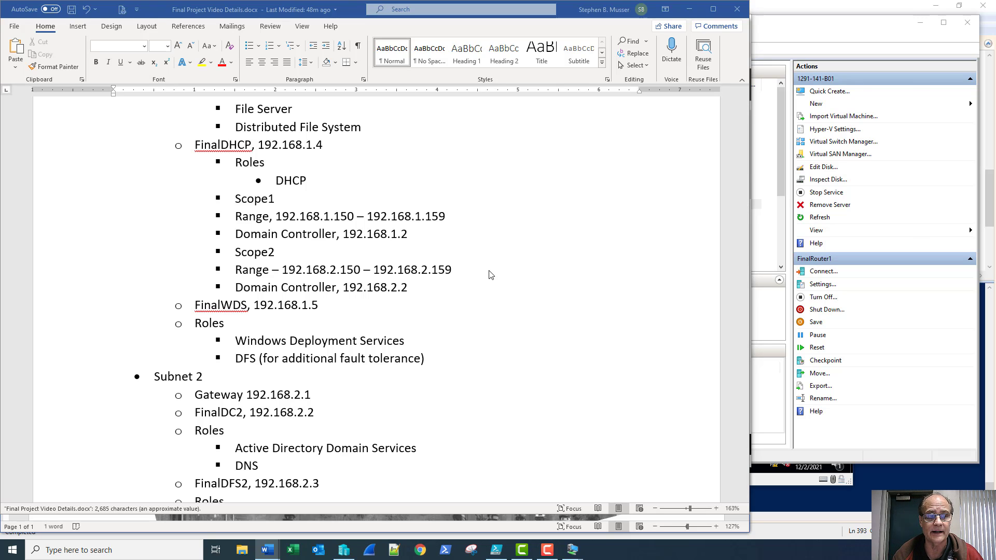
scroll(491, 275, up, 10)
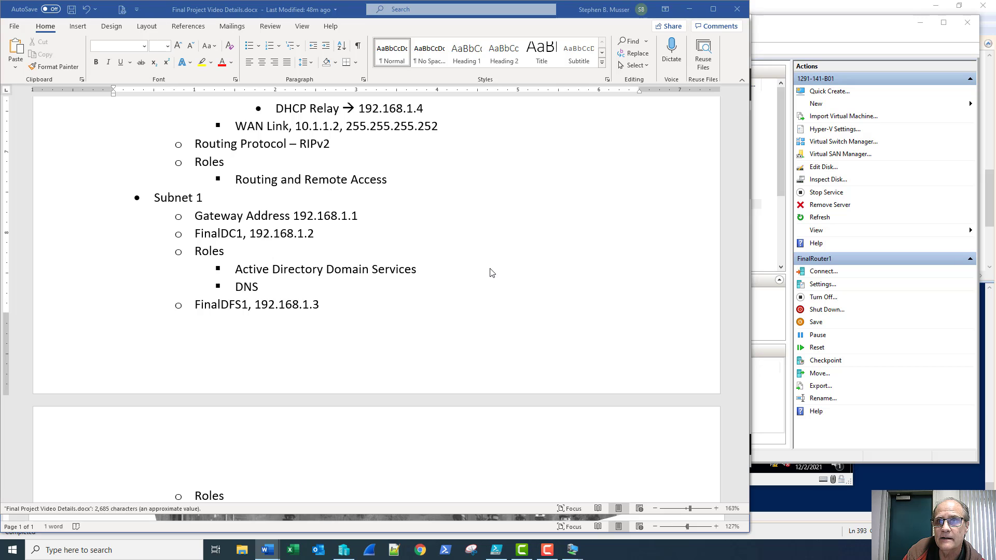
key(alt+Tab)
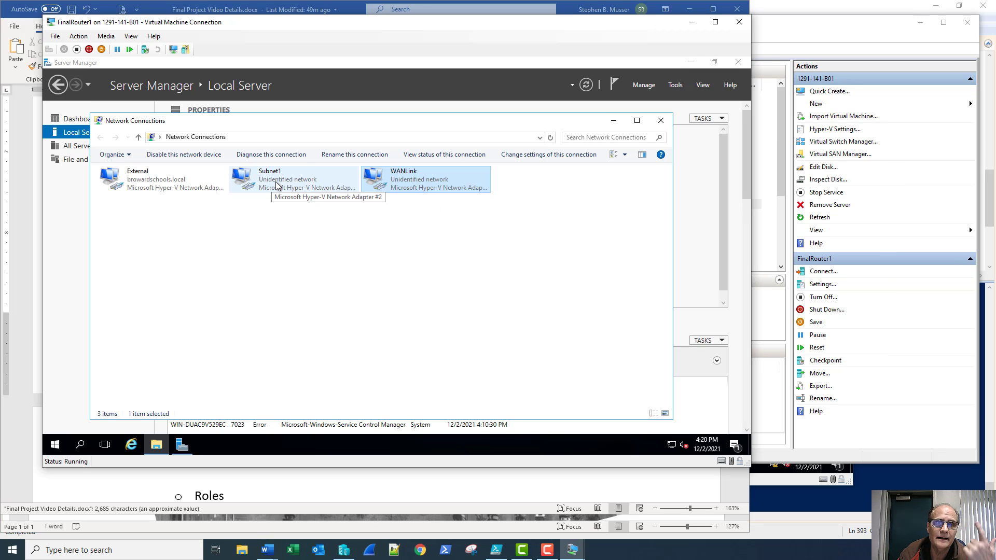
Give Subnet1 static IPv4 address 192.168.1.1 with mask 255.255.255.0
right_click(275, 182)
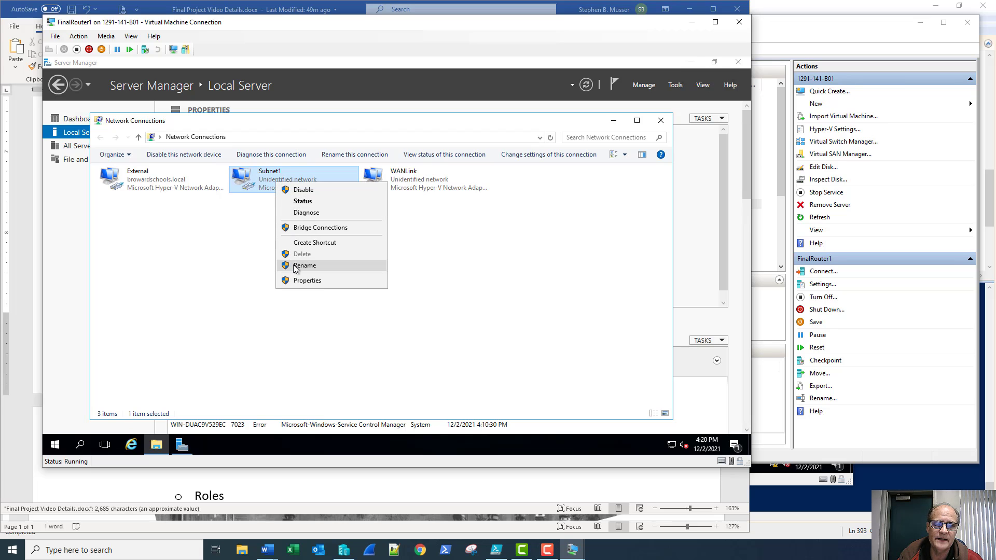
click(299, 281)
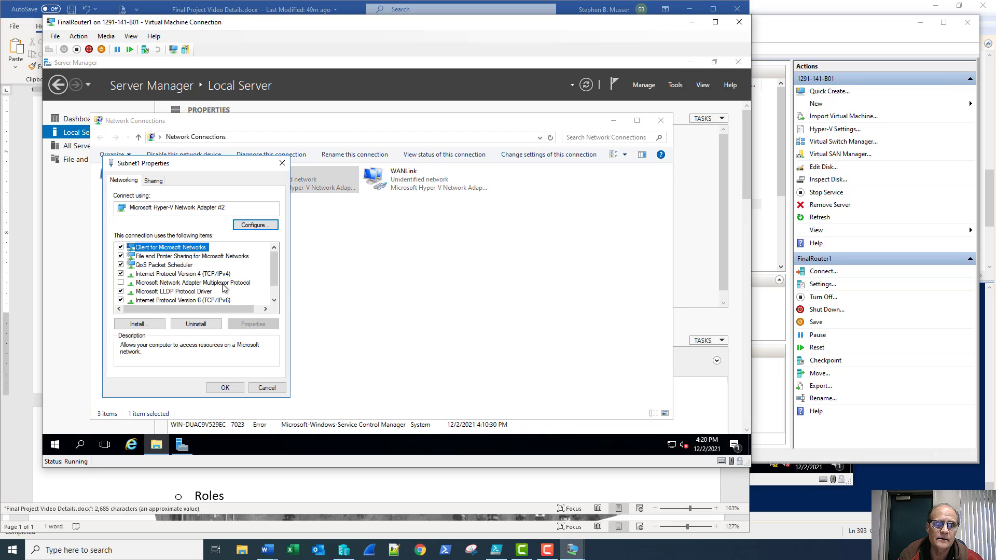
double_click(180, 274)
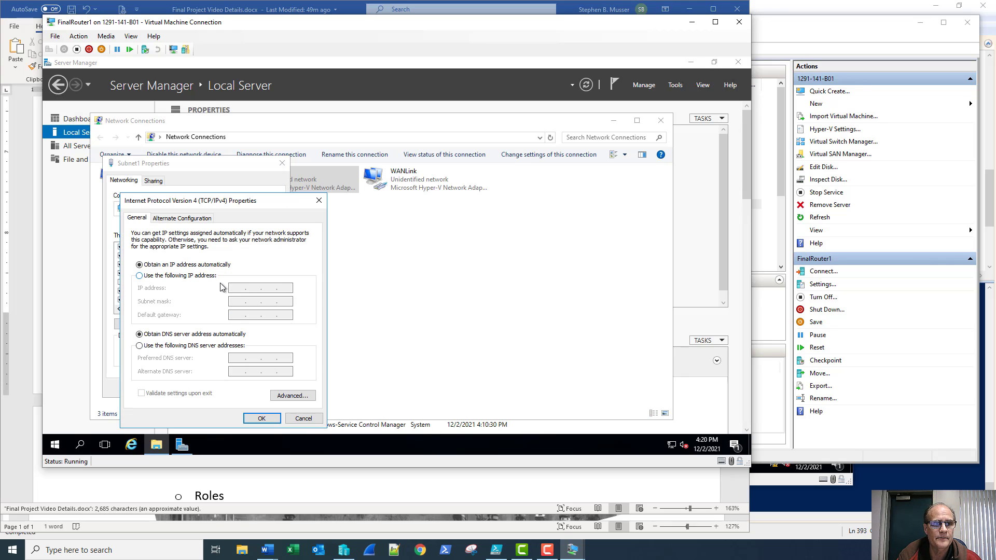
click(202, 275)
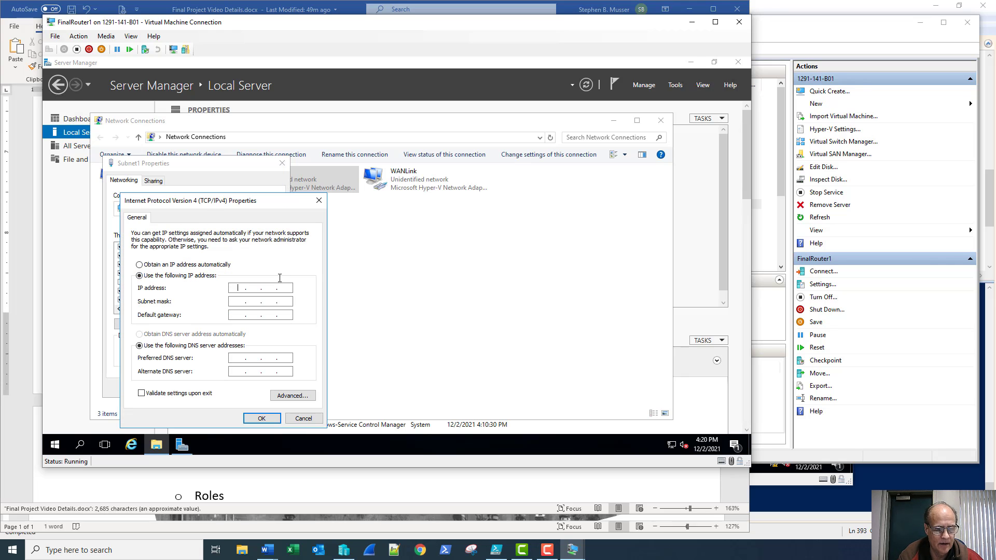
text(192 . 168)
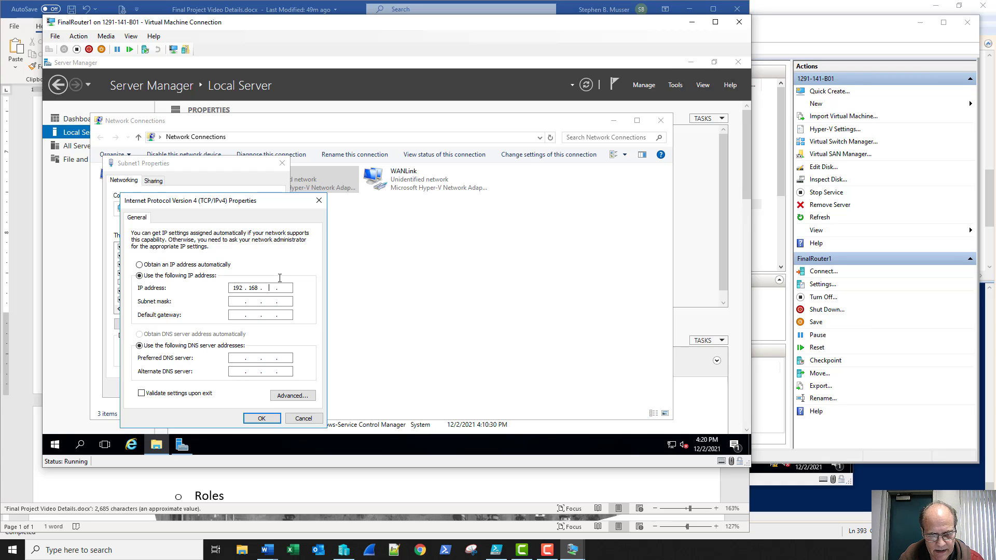
key(Tab)
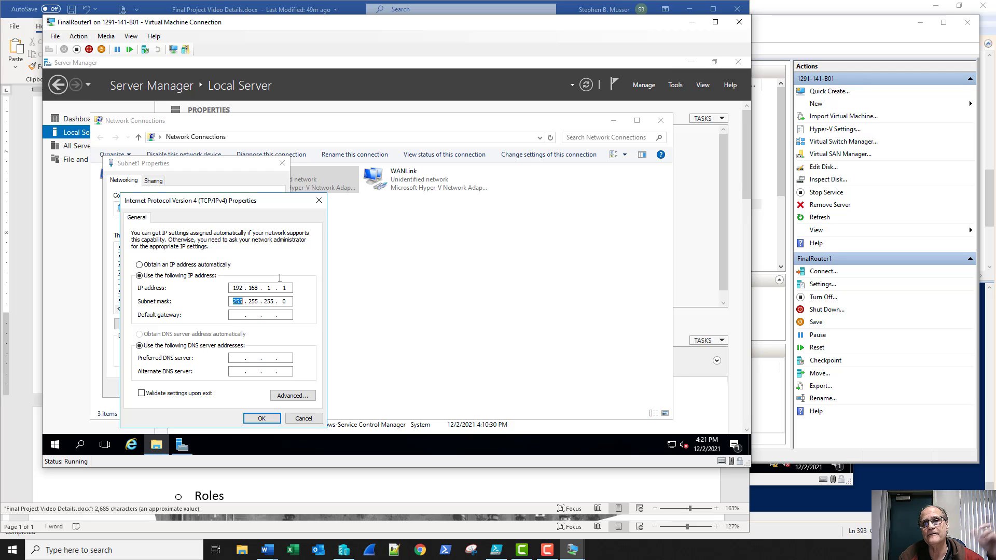
click(261, 418)
click(225, 388)
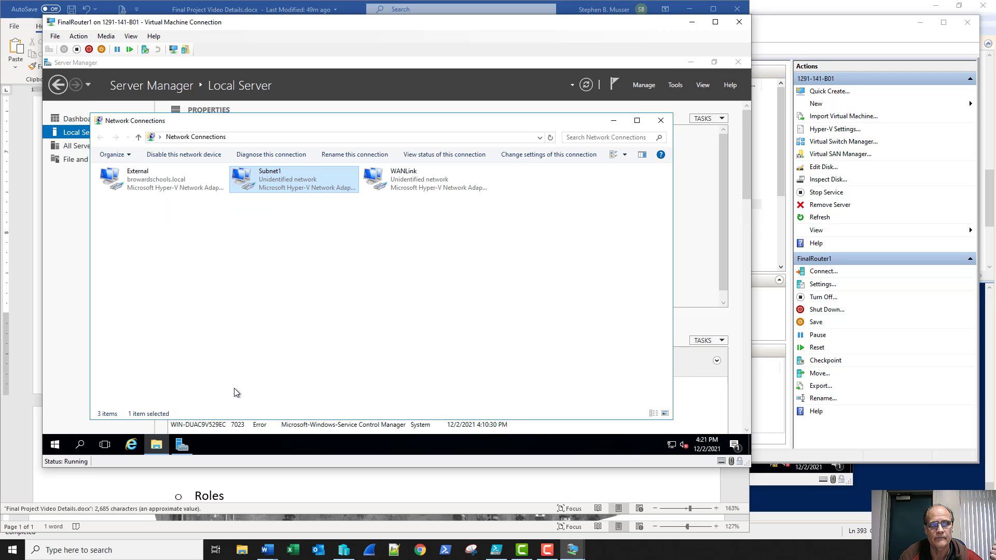
Switch WANLink's IPv4 properties to Use the following IP address
right_click(420, 187)
click(428, 282)
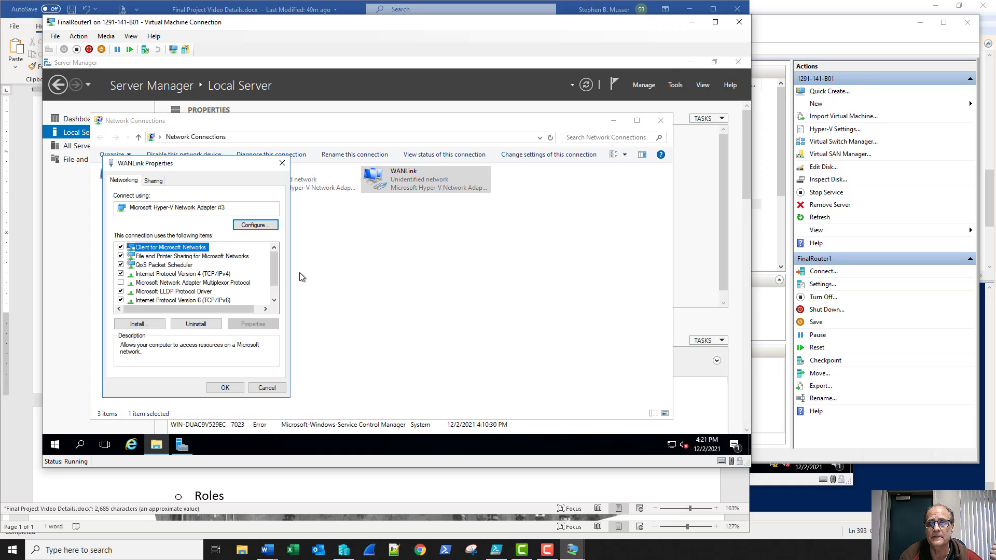
double_click(179, 274)
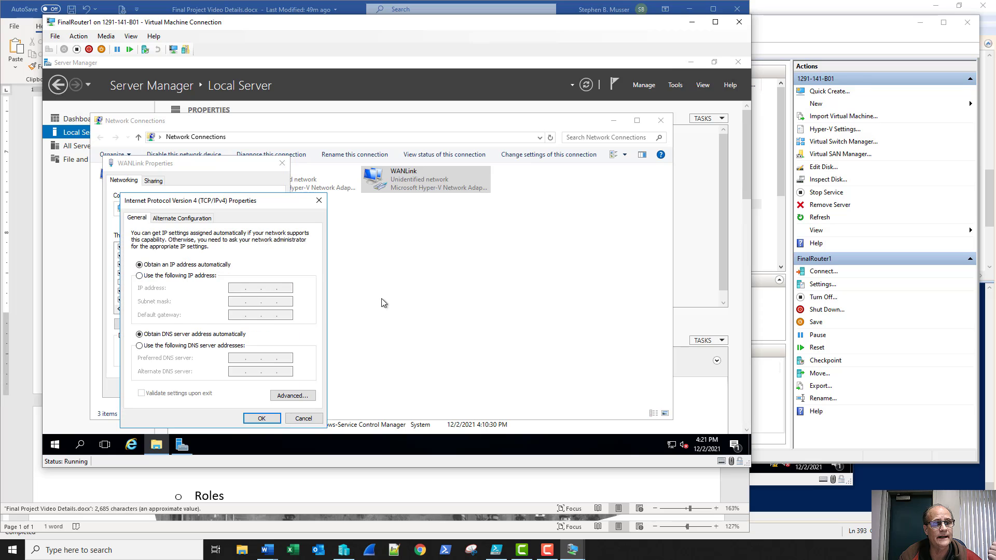
click(207, 278)
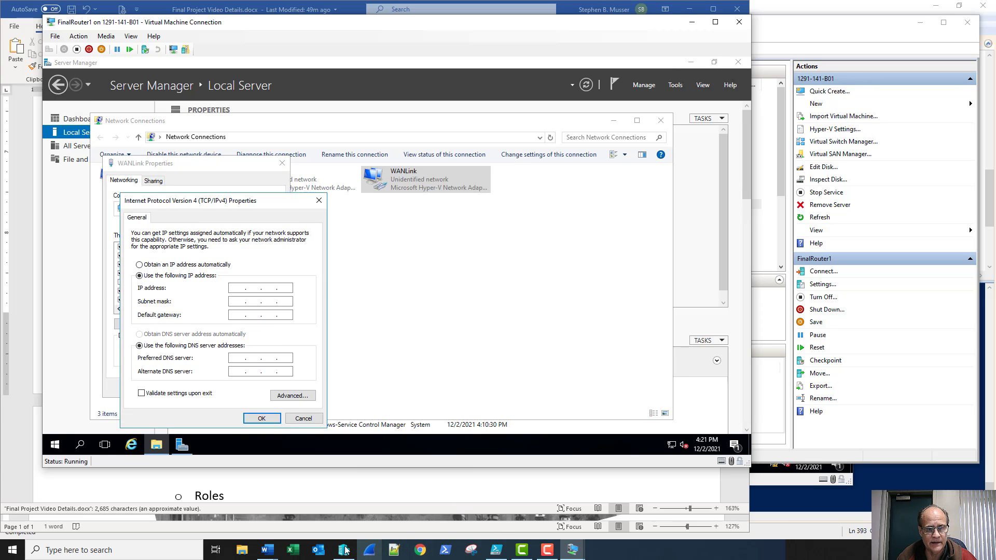
Look up the WAN Links addressing in the Word plan, then return to WANLink's IPv4 dialog
mouse_move(267, 550)
click(298, 515)
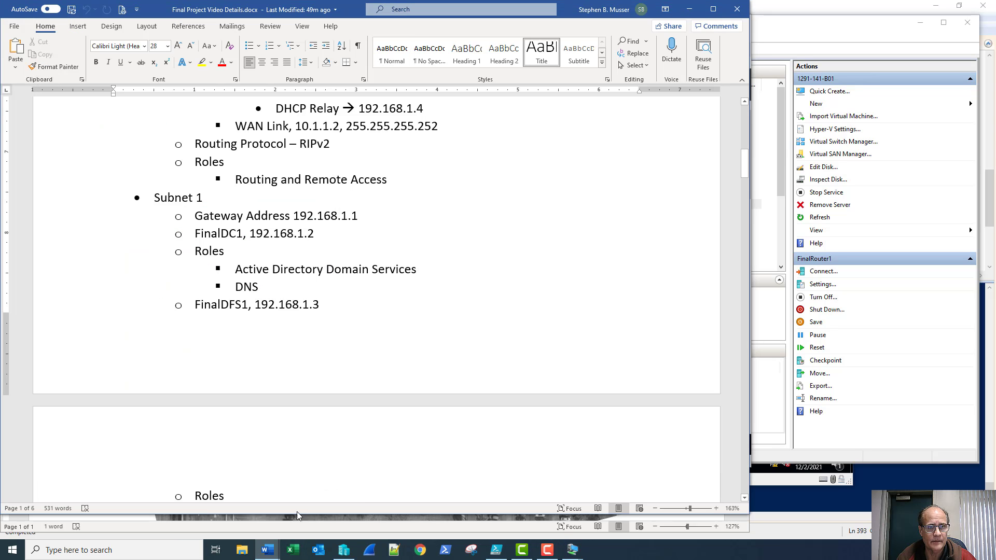
scroll(503, 277, down, 2)
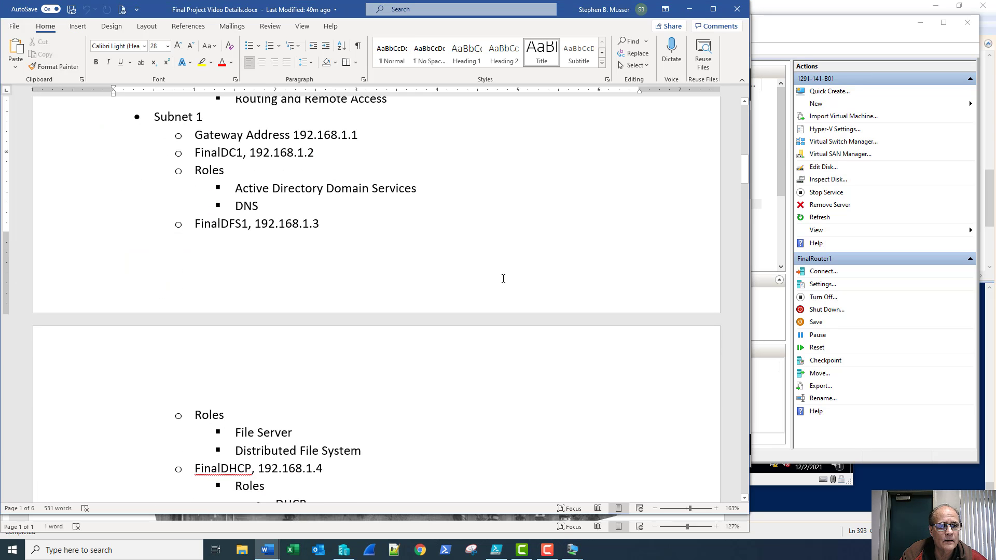
scroll(503, 278, down, 15)
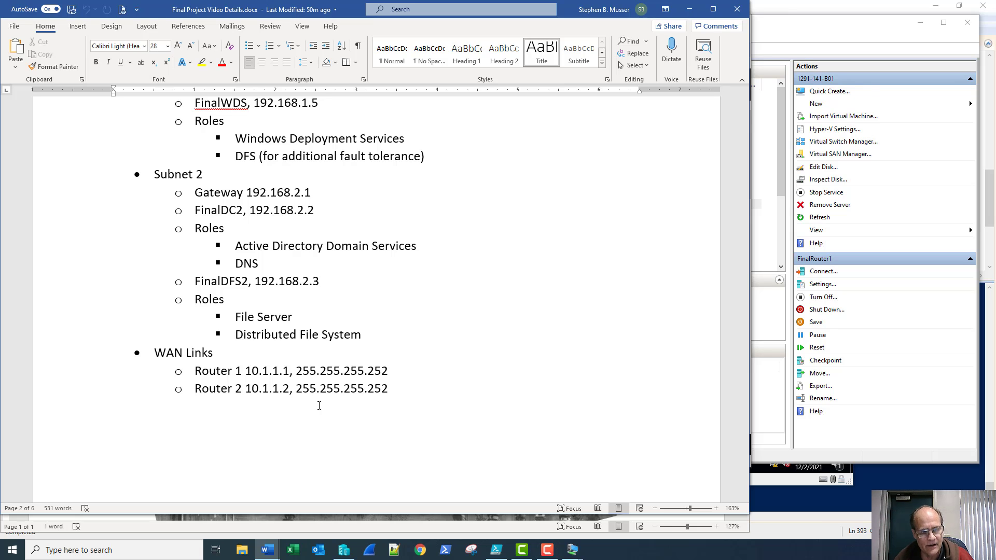
key(alt+Tab)
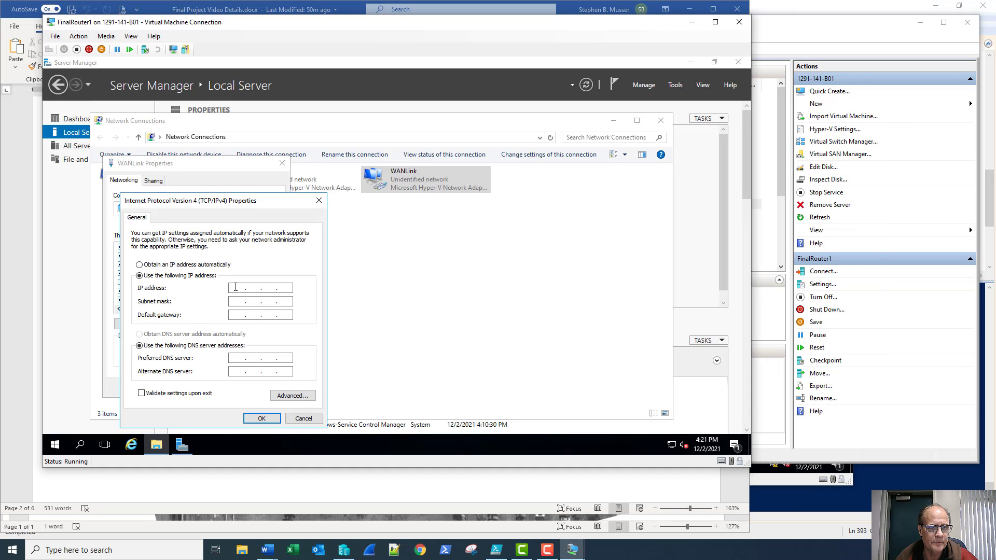
Set WANLink to static IP 10.1.1.1, mask 255.255.255.252, and close its property dialogs
click(235, 286)
text(10.1.1.1)
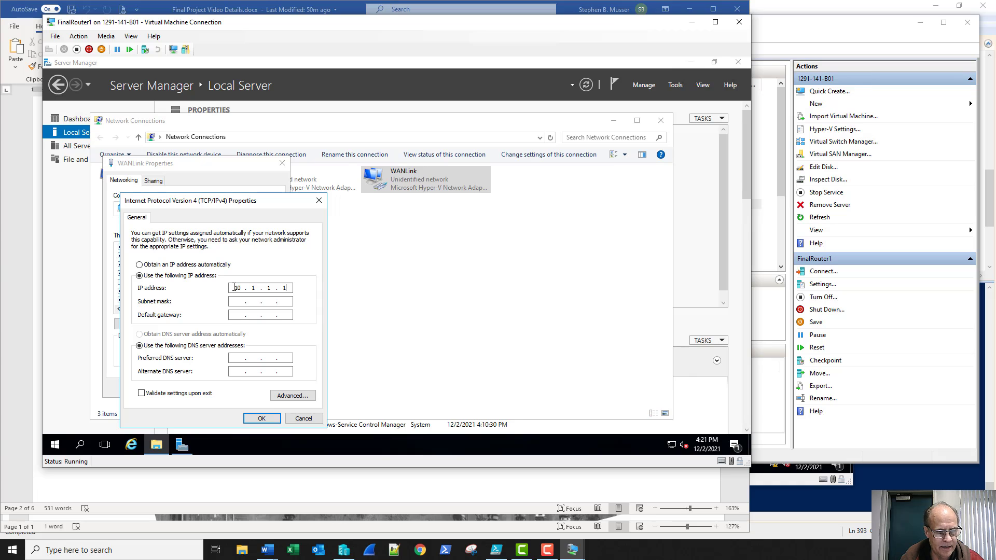
key(Tab)
text(255255)
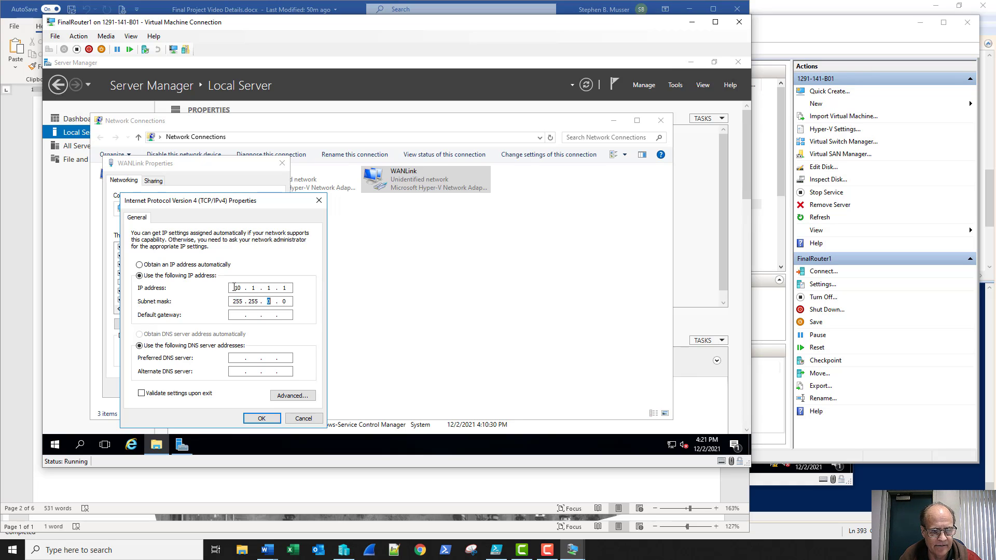
text(2555)
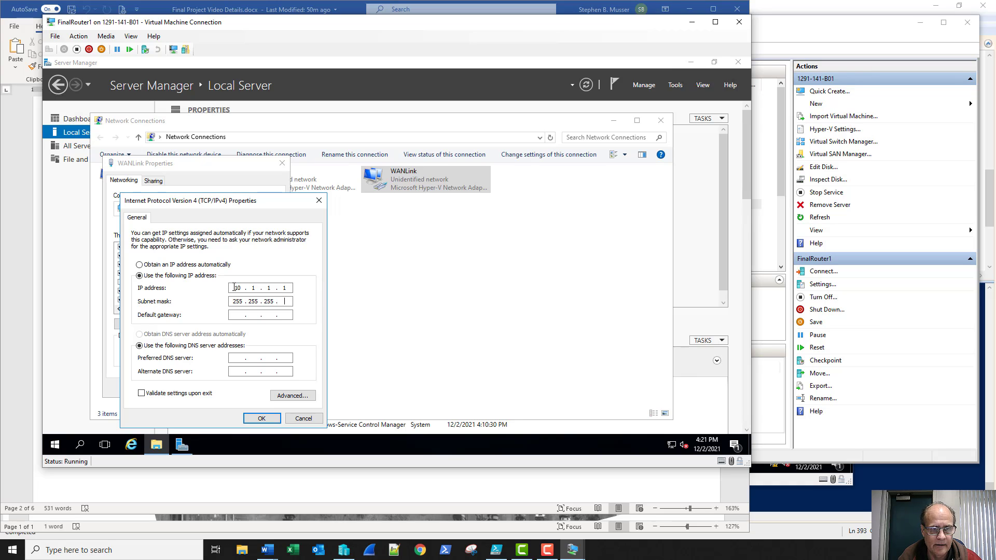
text(52)
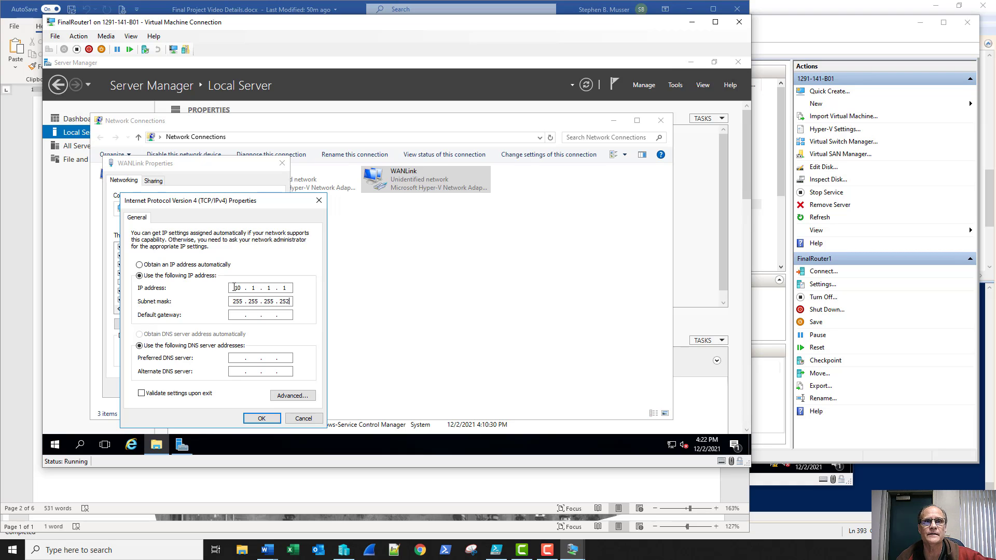
click(255, 421)
click(233, 390)
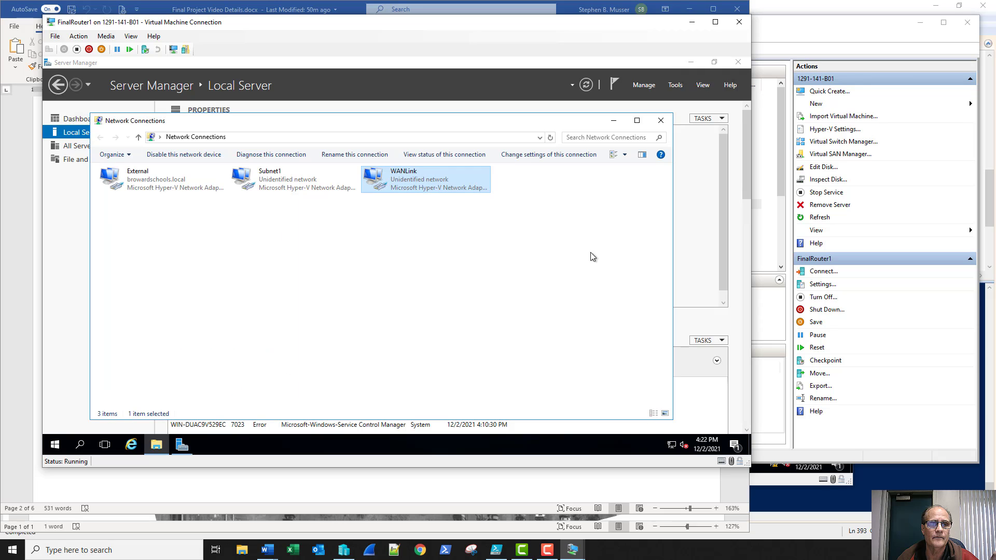
Close Network Connections and refresh Server Manager to show Subnet1 192.168.1.1 and WANLink 10.1.1.1
click(660, 121)
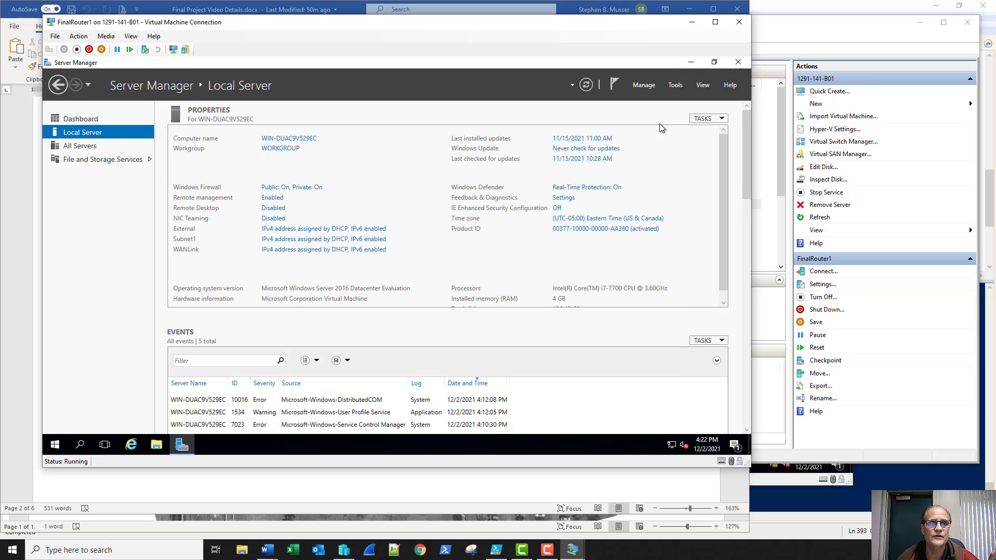
click(586, 84)
click(782, 40)
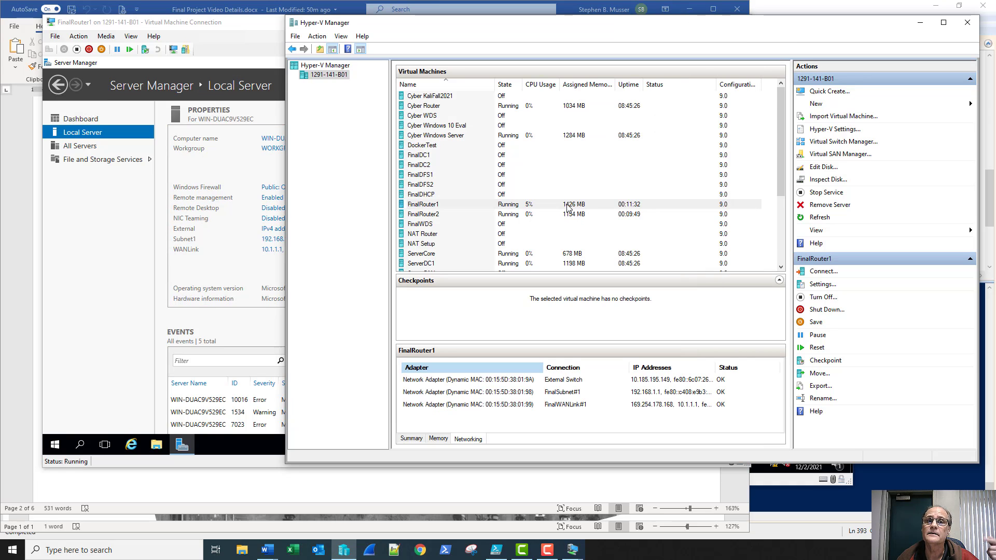
click(247, 28)
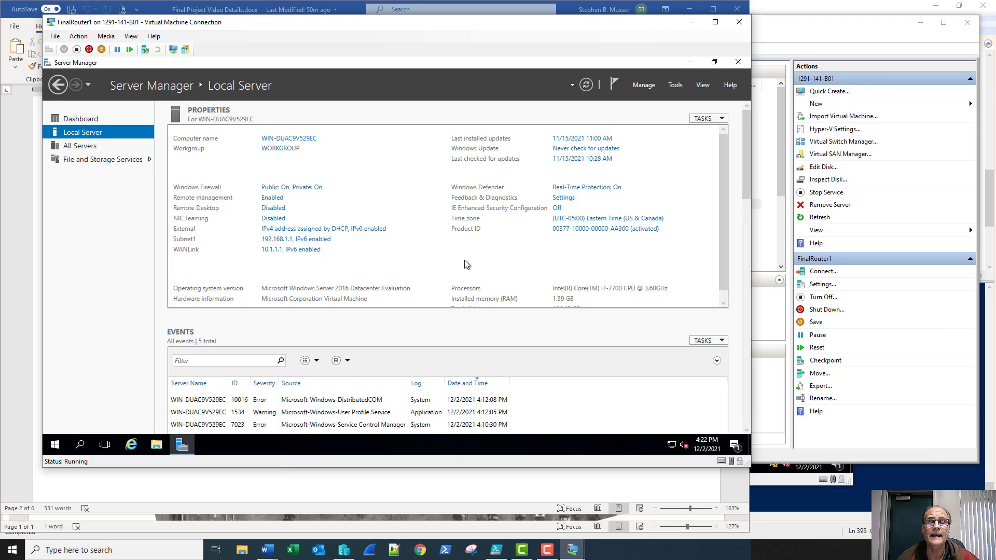
Start the Add Roles and Features wizard on FinalRouter1 and select the Remote Access role
click(643, 85)
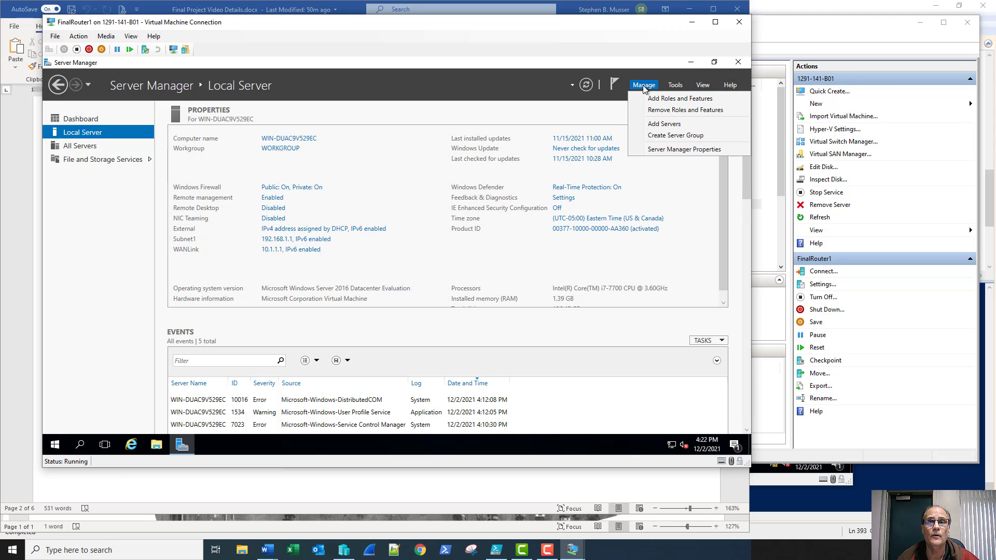
click(645, 98)
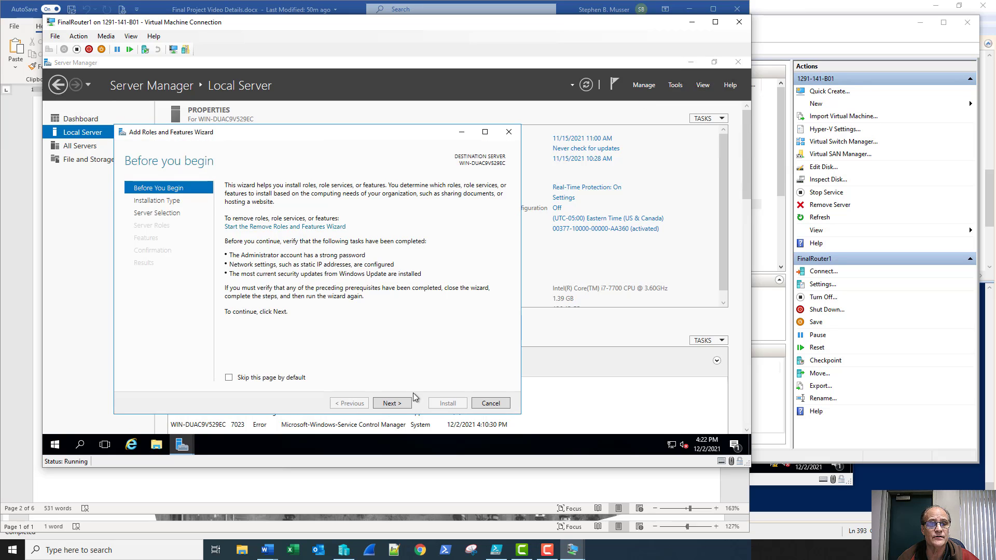
click(391, 403)
click(392, 403)
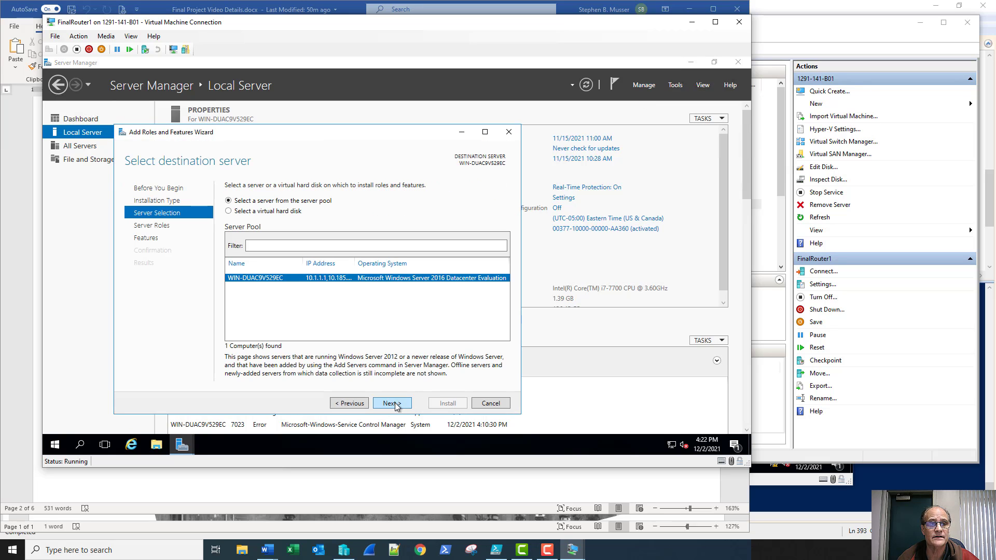
click(391, 404)
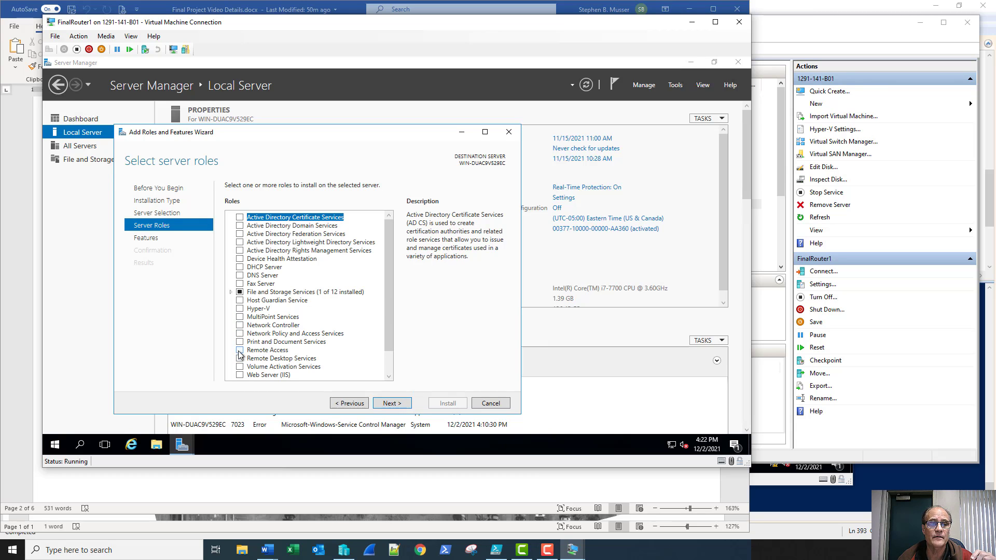
click(239, 351)
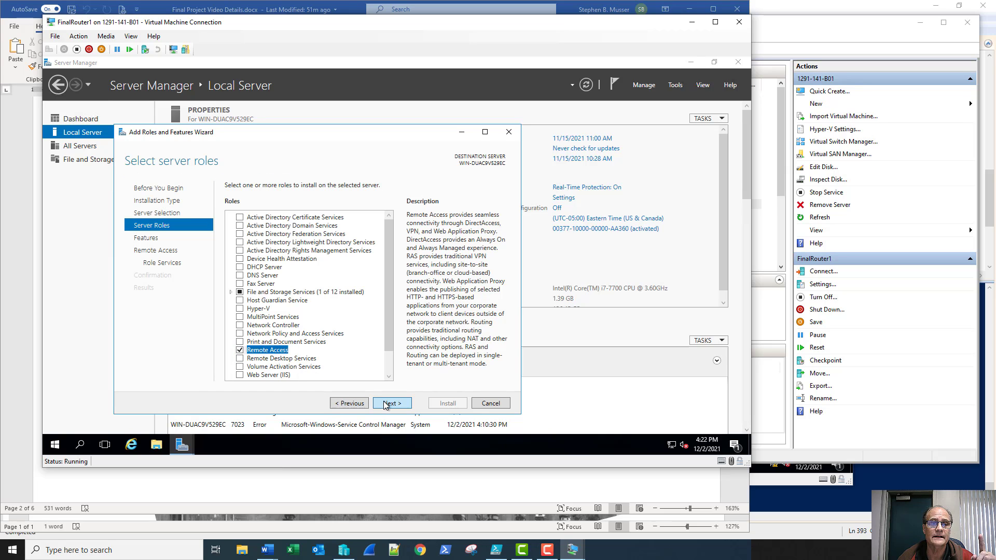
Add the Routing role service with its required features, keep the IIS defaults, and install
click(387, 403)
click(387, 404)
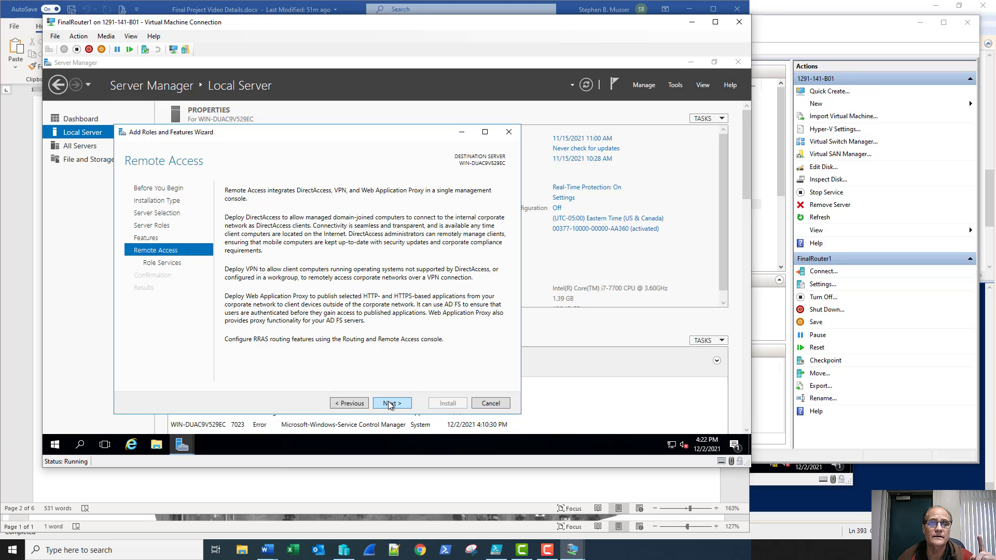
click(389, 404)
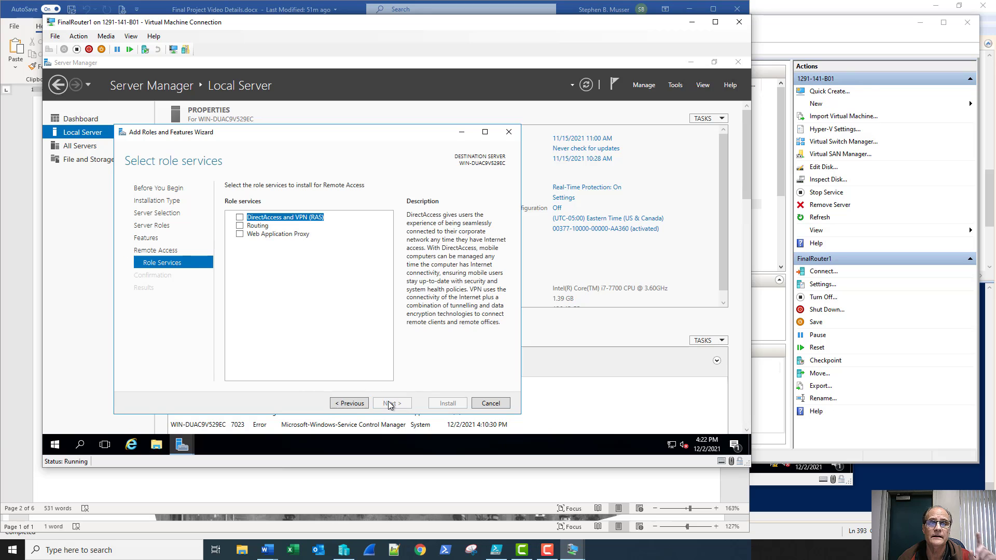
click(238, 226)
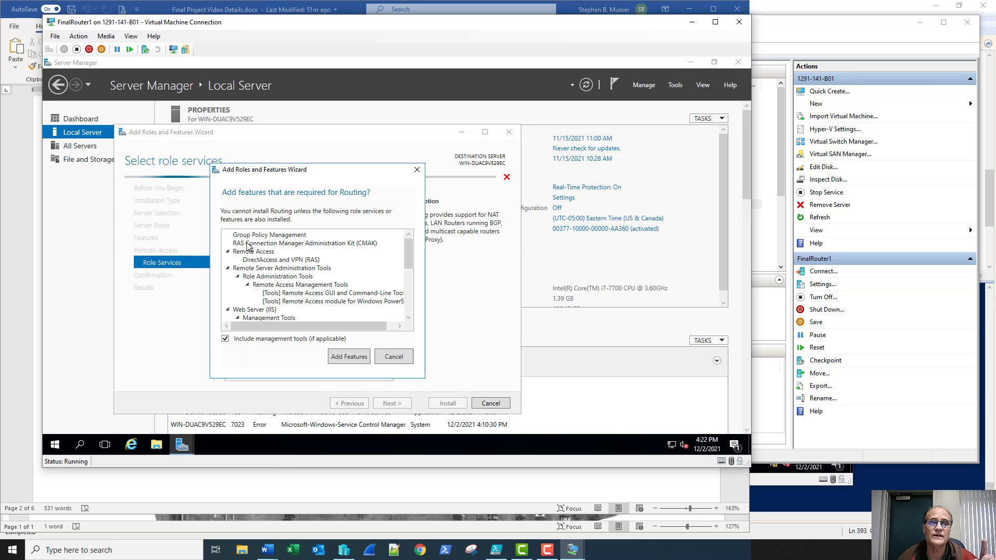
click(349, 356)
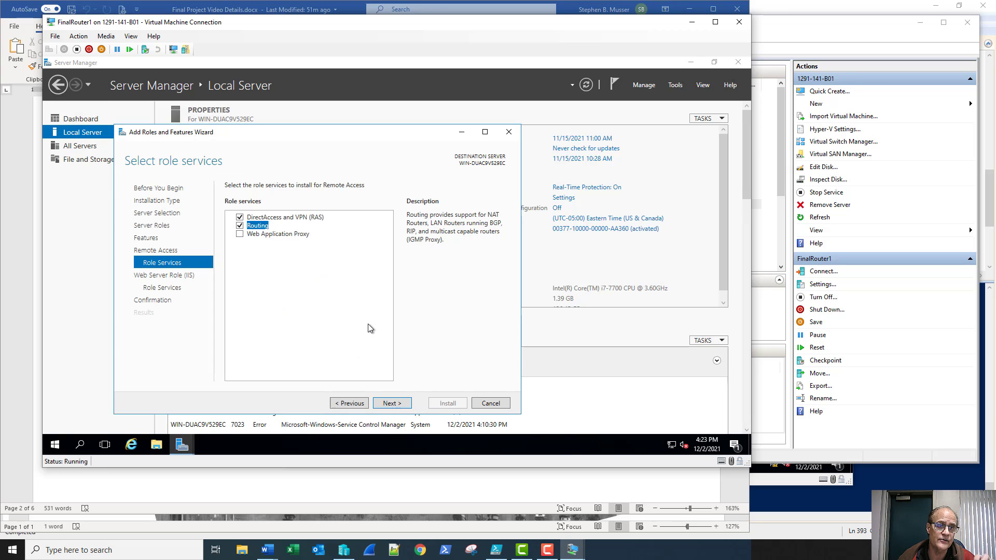
click(392, 403)
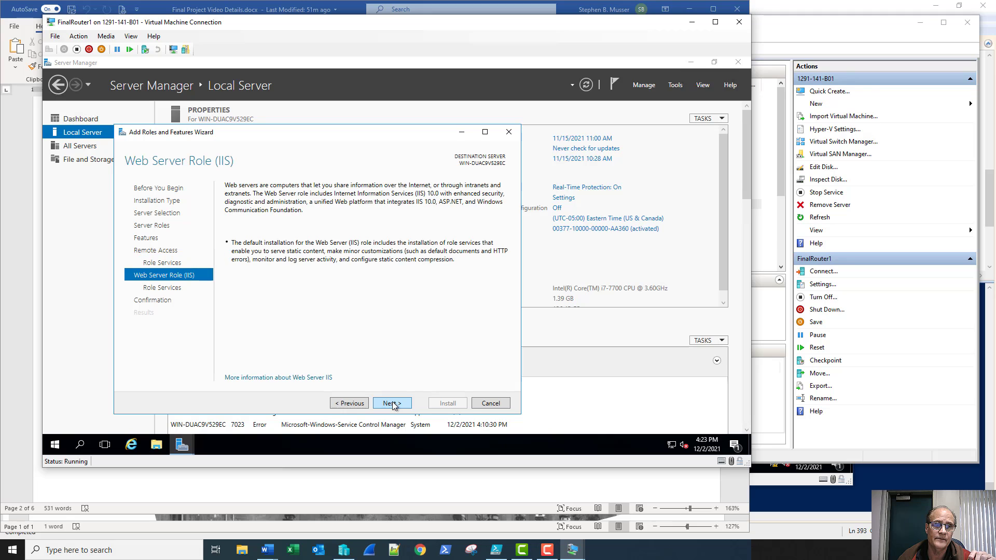
click(392, 404)
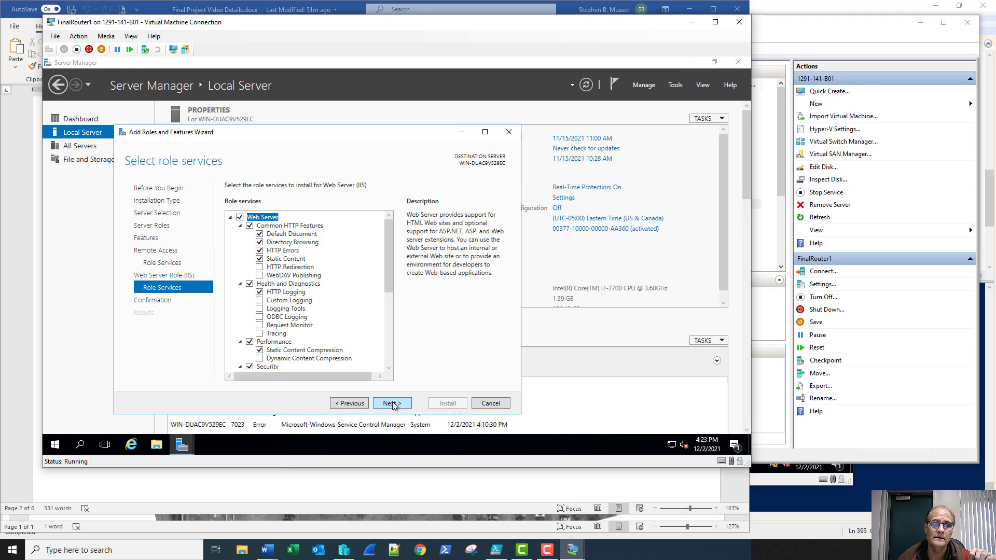
click(393, 404)
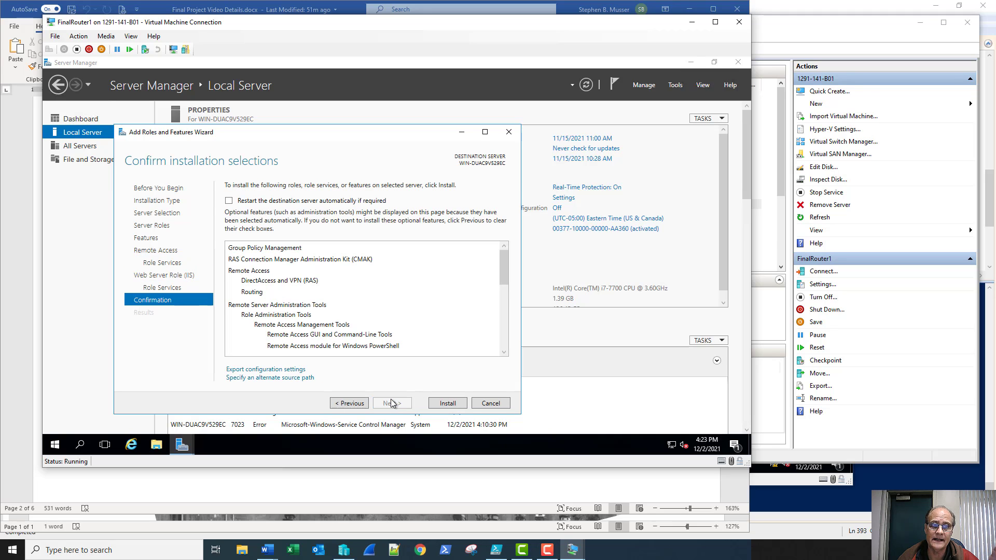
click(443, 404)
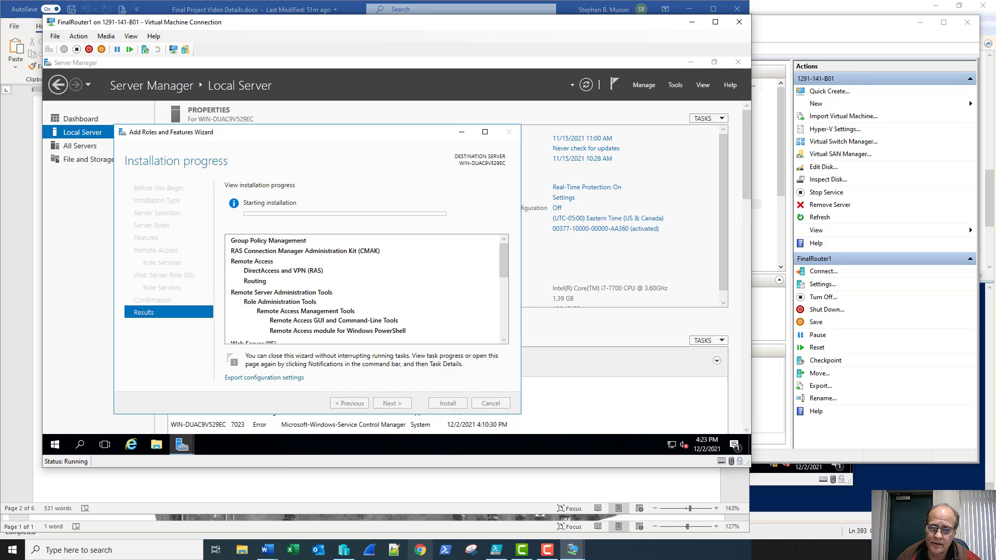
On FinalRouter2, open the Ethernet adapter's details showing 169.254.87.214 with mask 255.255.0.0
mouse_move(571, 550)
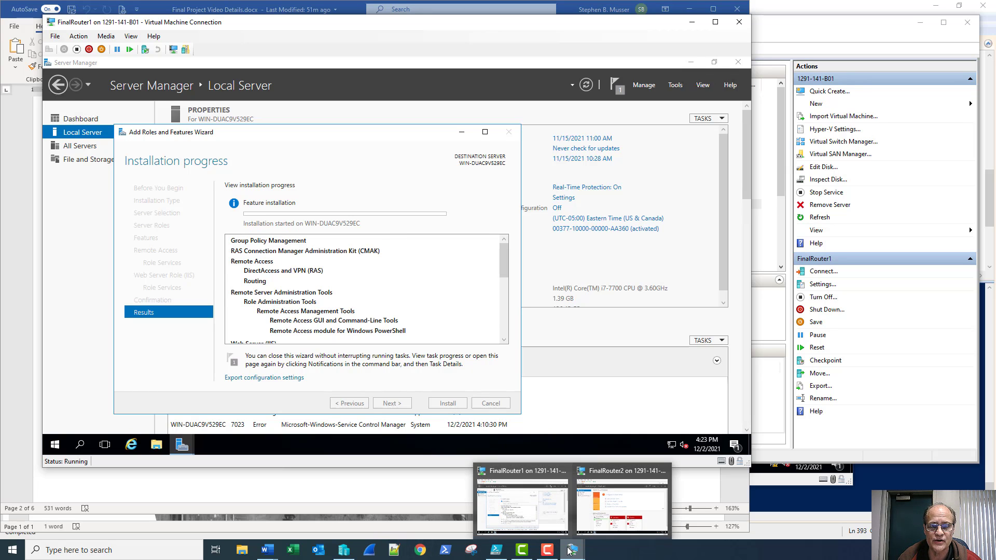
click(622, 500)
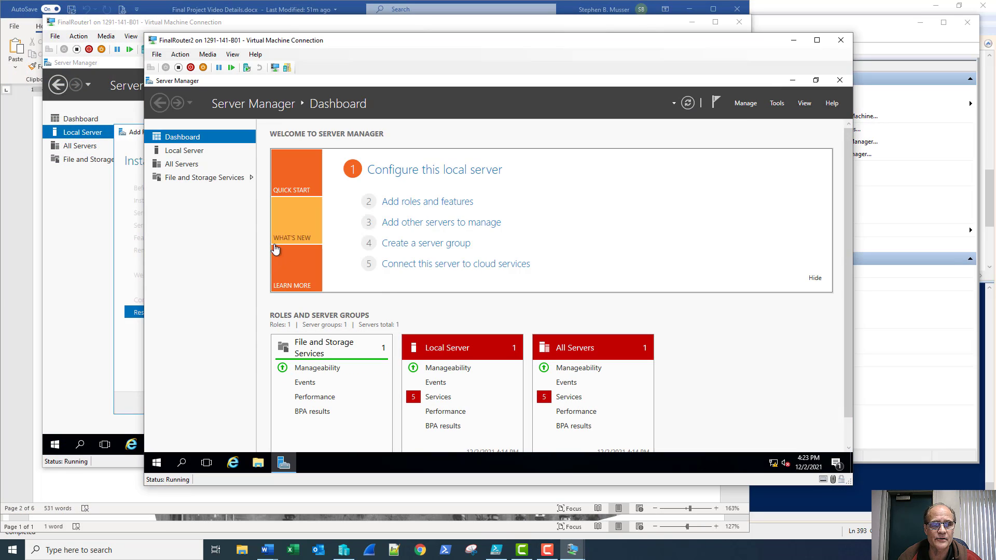
click(190, 152)
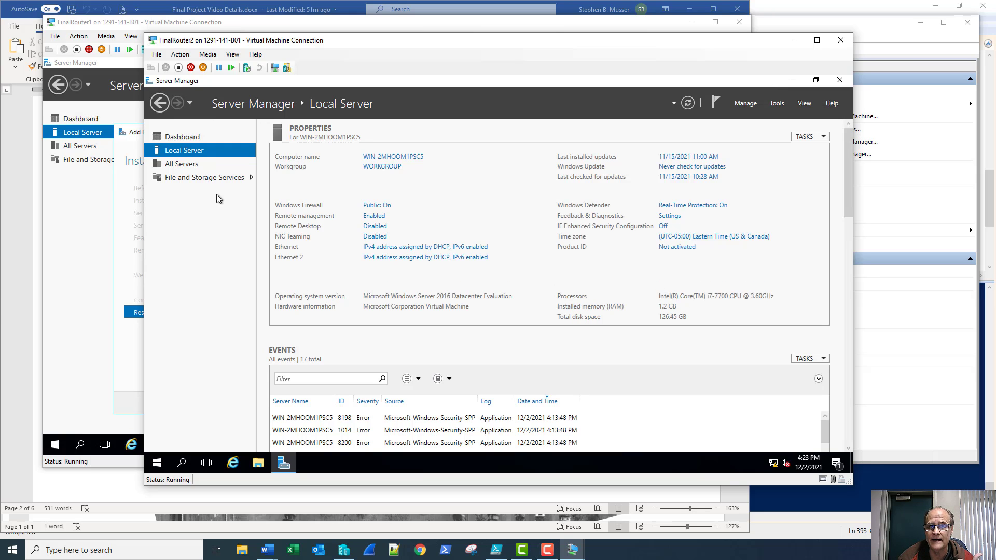
click(369, 248)
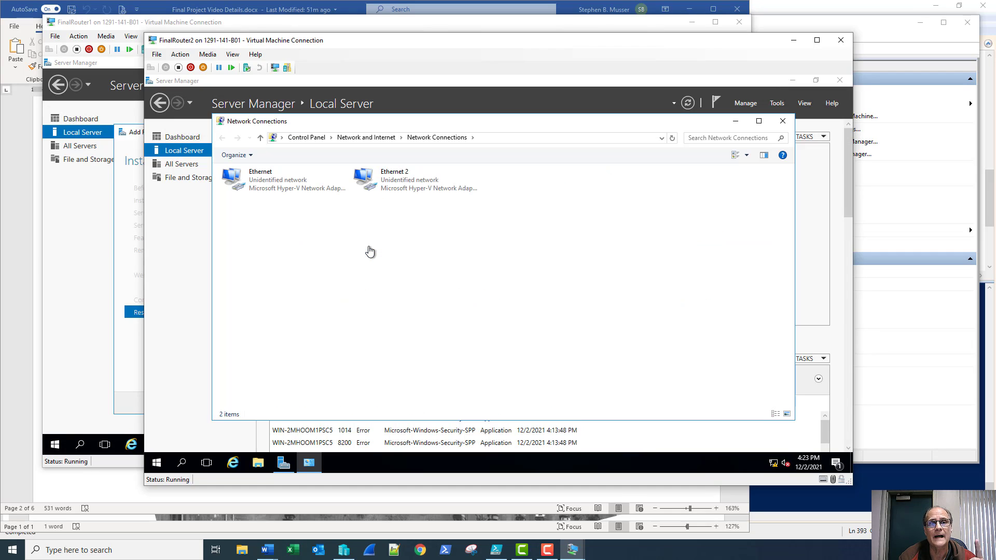
right_click(294, 190)
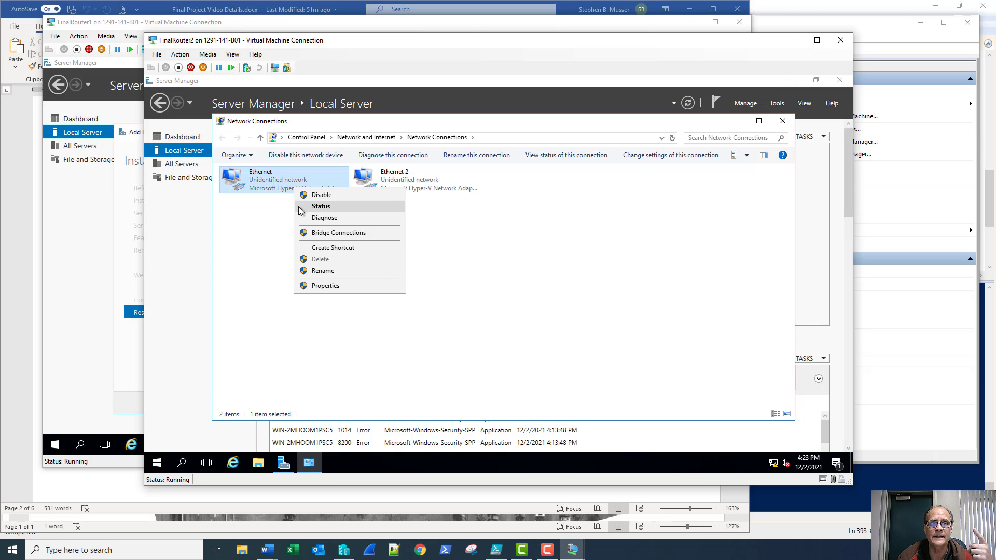
click(300, 207)
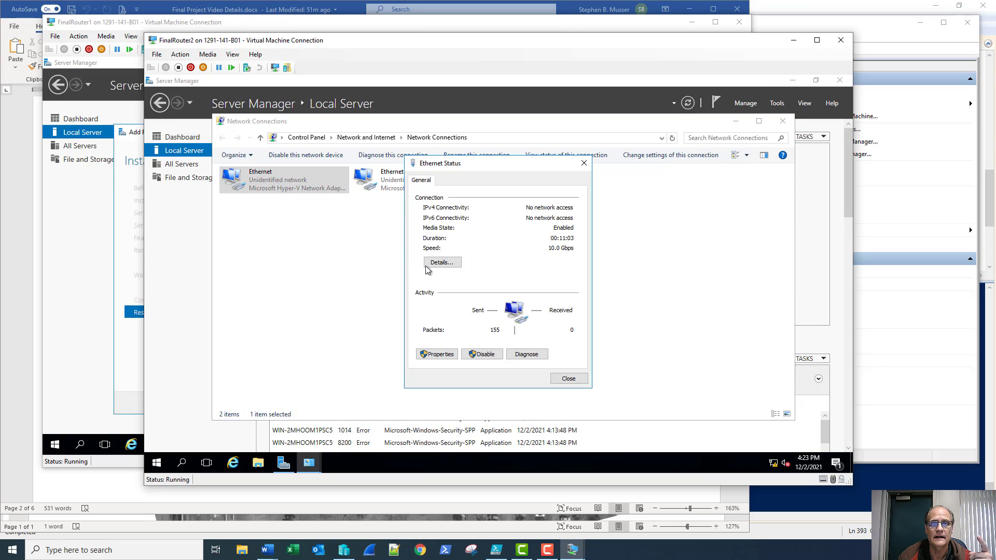
click(430, 264)
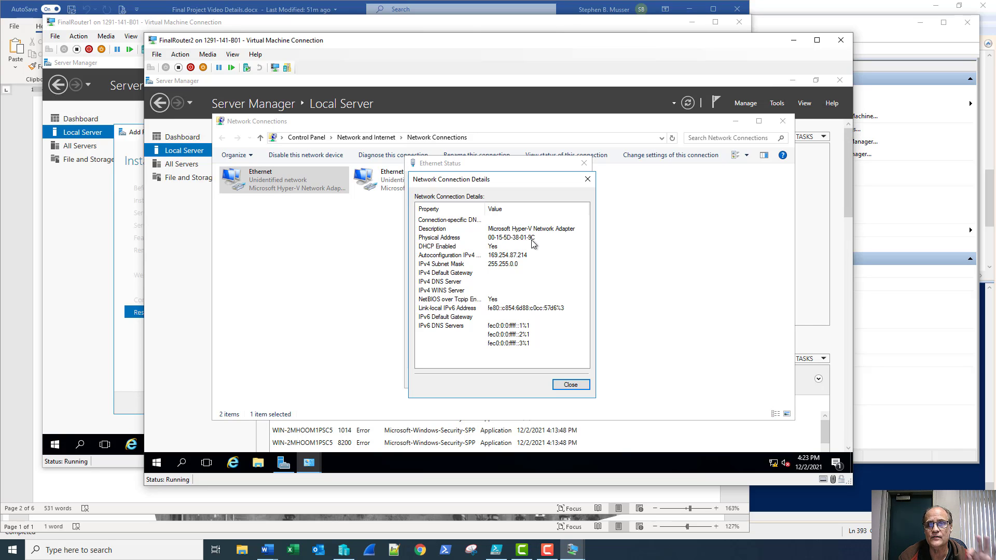
Check FinalRouter2's adapters on FinalSubnet#2 and FinalWANLink#1 in Hyper-V Manager, then return to the VM
click(344, 551)
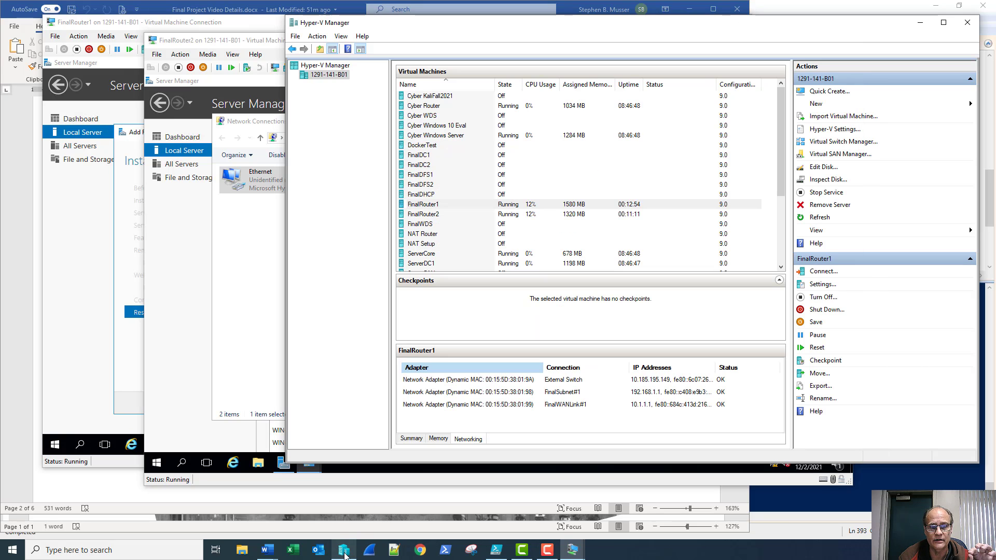
click(467, 215)
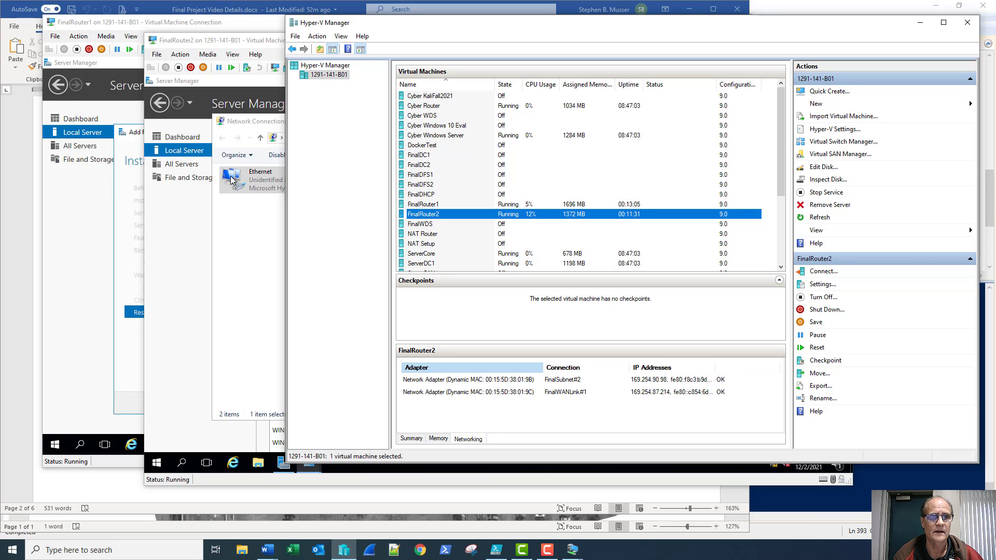
click(251, 183)
click(251, 182)
Rename FinalRouter2's adapters: Ethernet to WANLink and Ethernet 2 to Subnet2
right_click(248, 178)
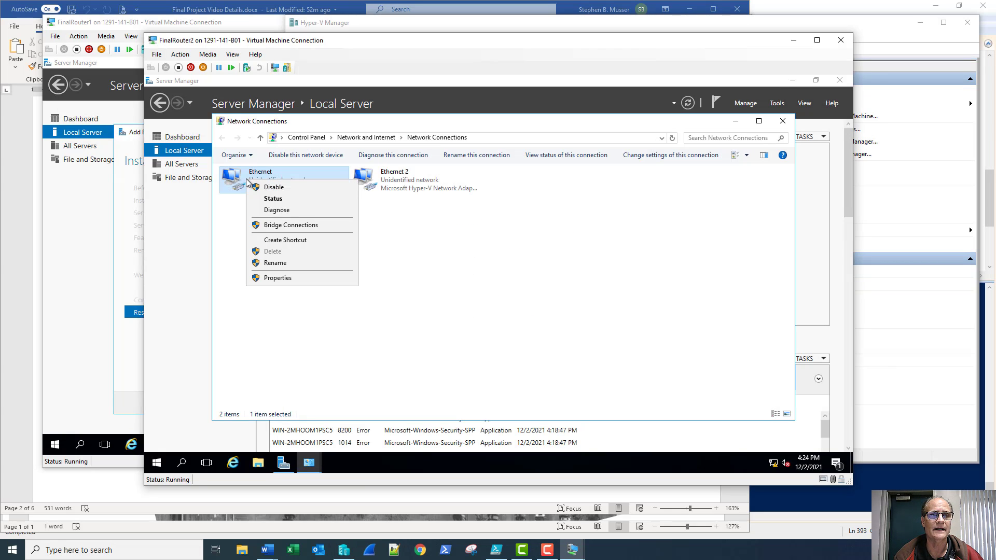
click(275, 262)
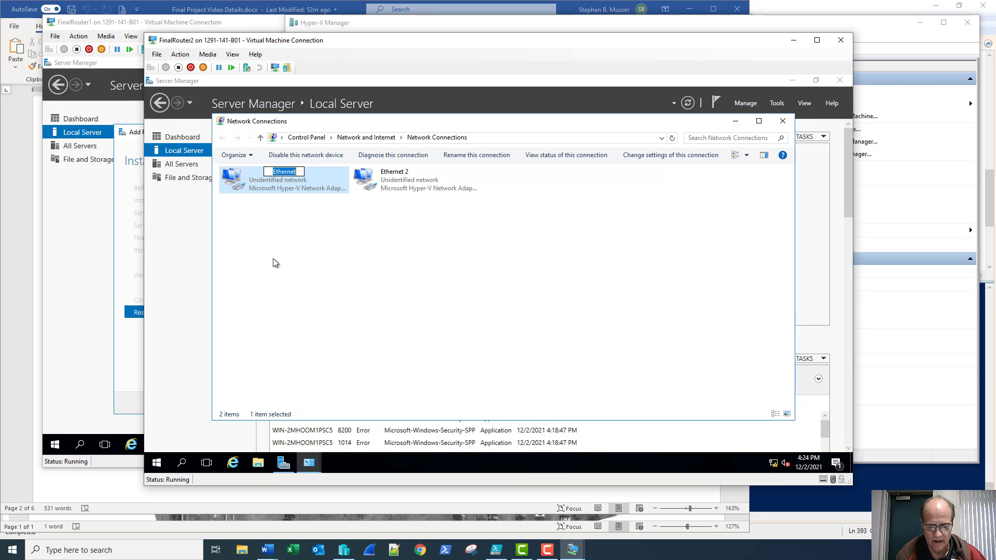
text(WANLi)
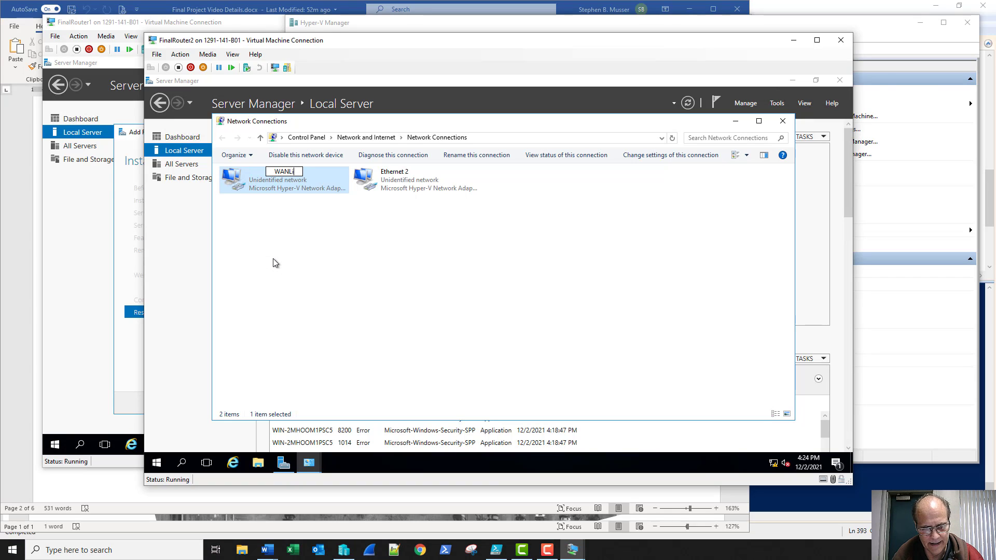
text(nk)
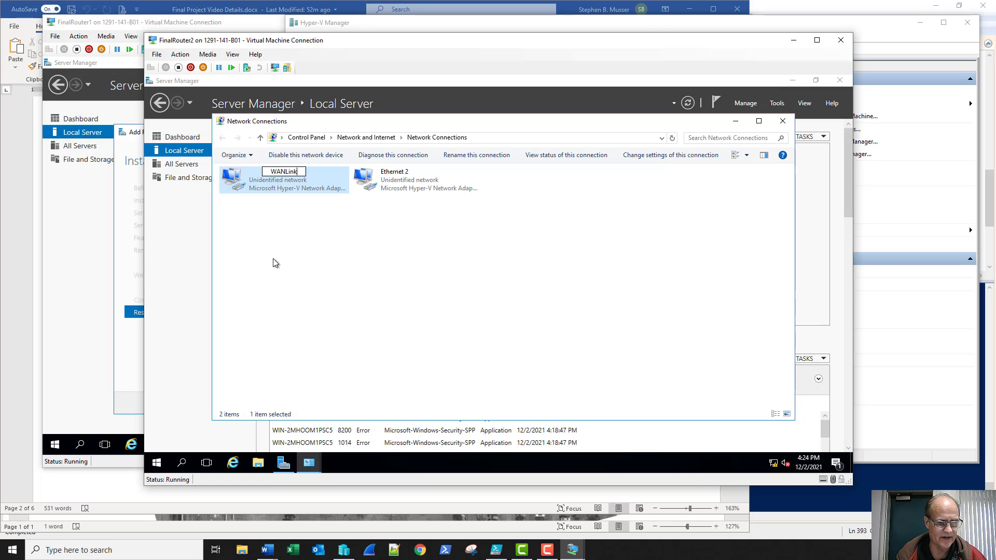
key(Tab)
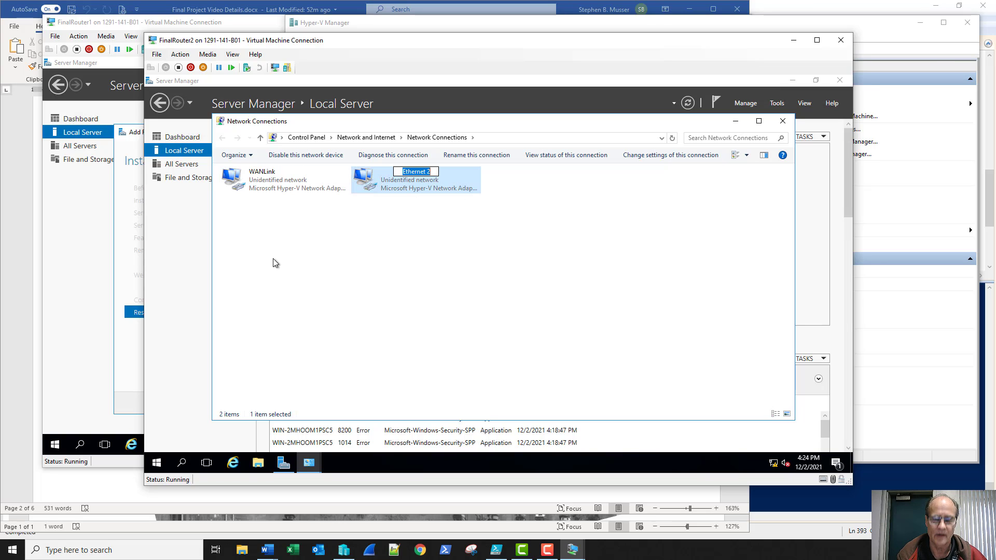
text(Subn)
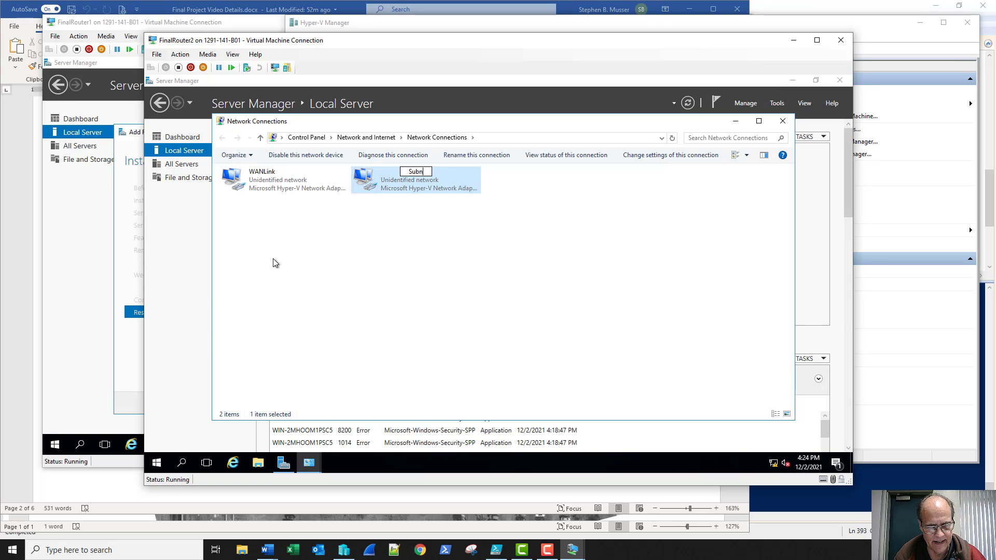
text(et2)
key(Return)
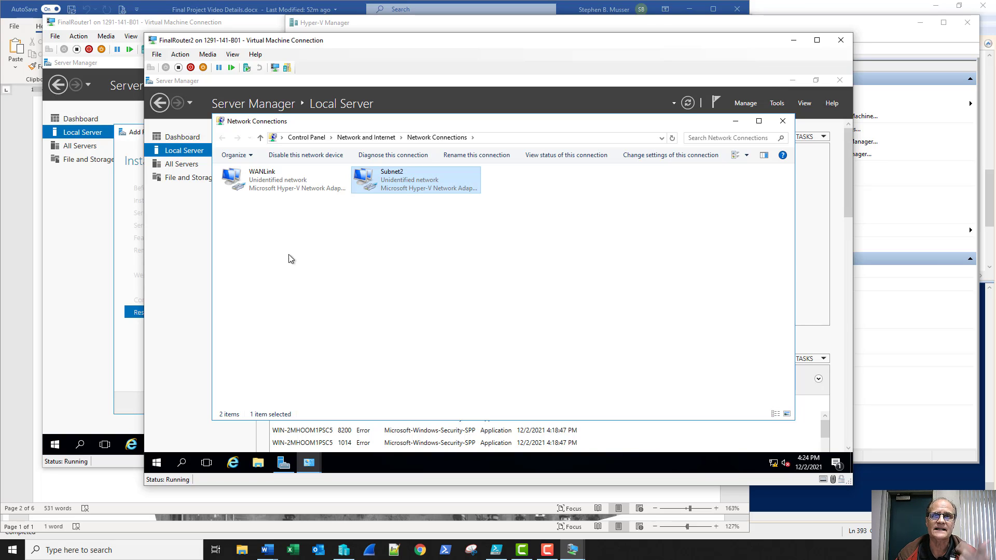
Assign Subnet2 the static IPv4 address 192.168.2.1, keeping the default 255.255.255.0 mask
right_click(394, 186)
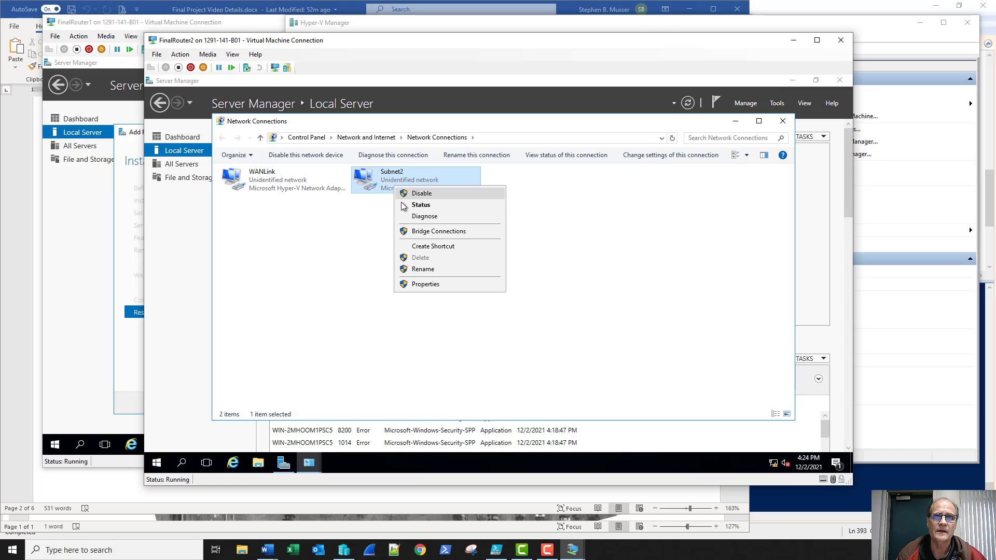
click(414, 285)
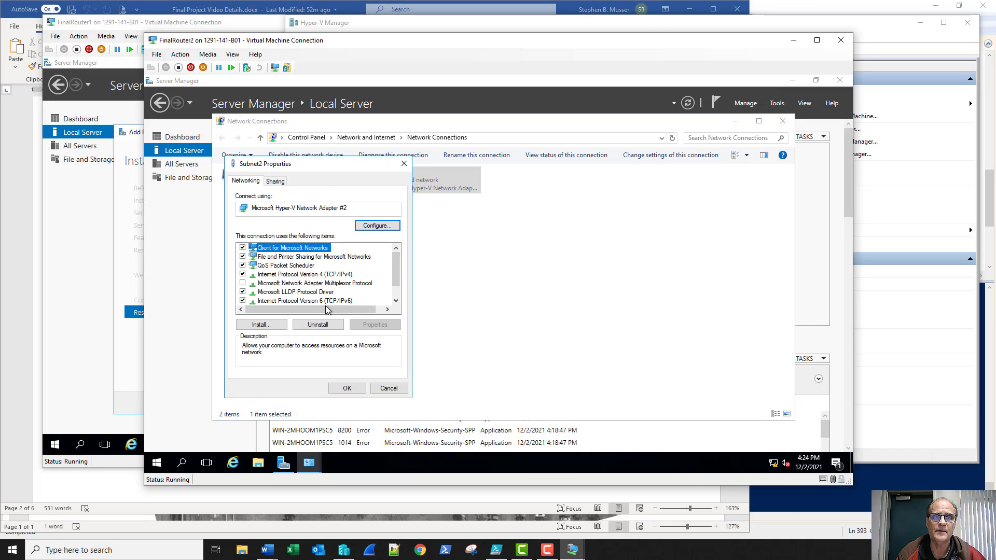
double_click(292, 276)
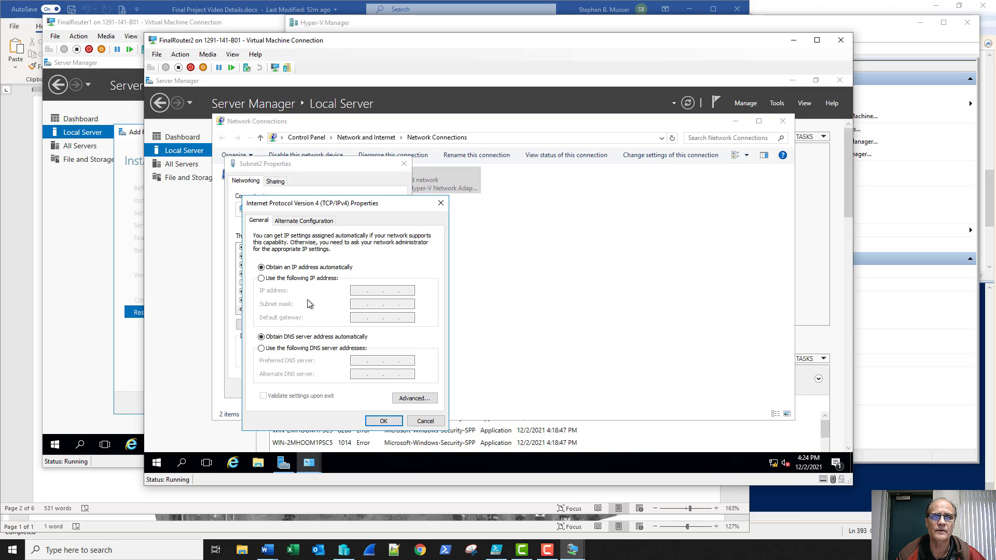
click(307, 279)
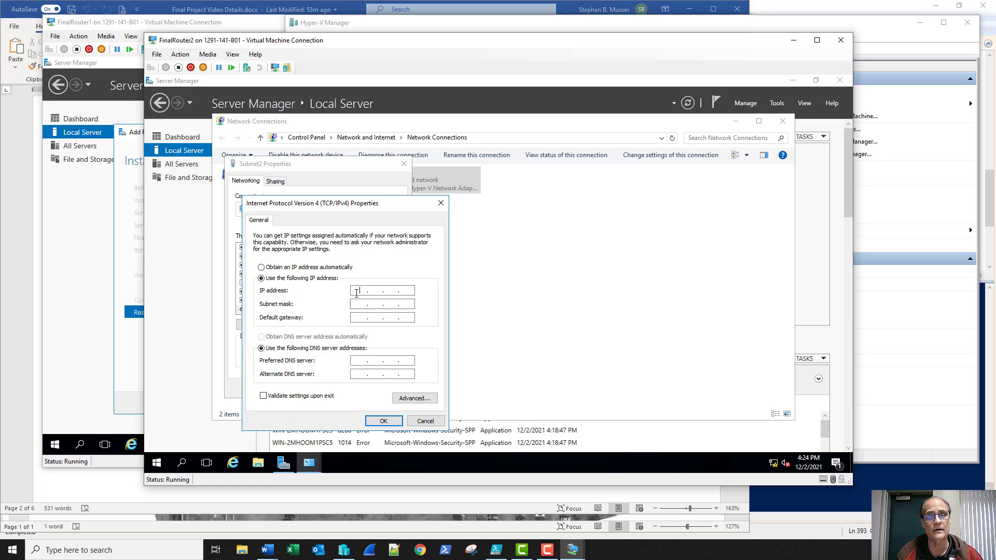
click(357, 291)
text(192.168.)
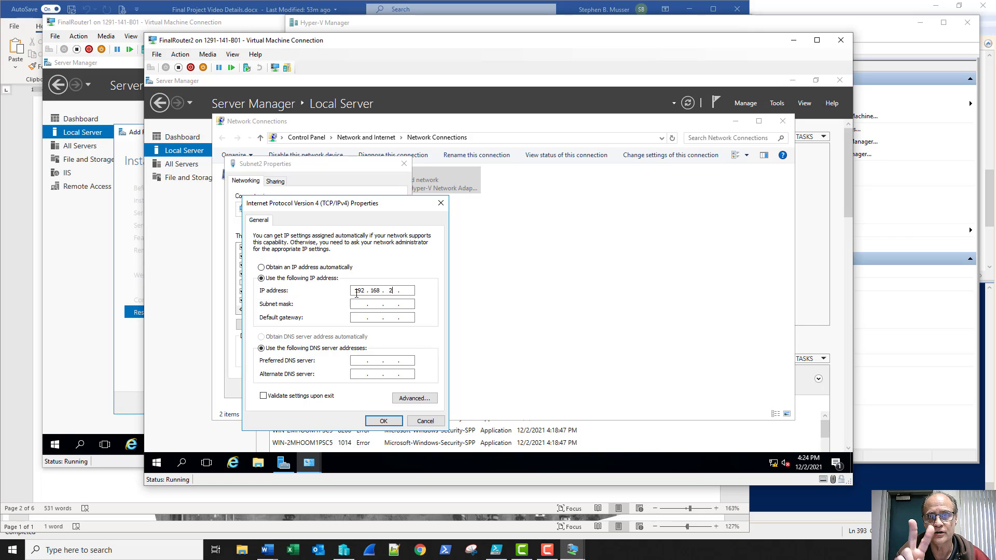
text(2.1)
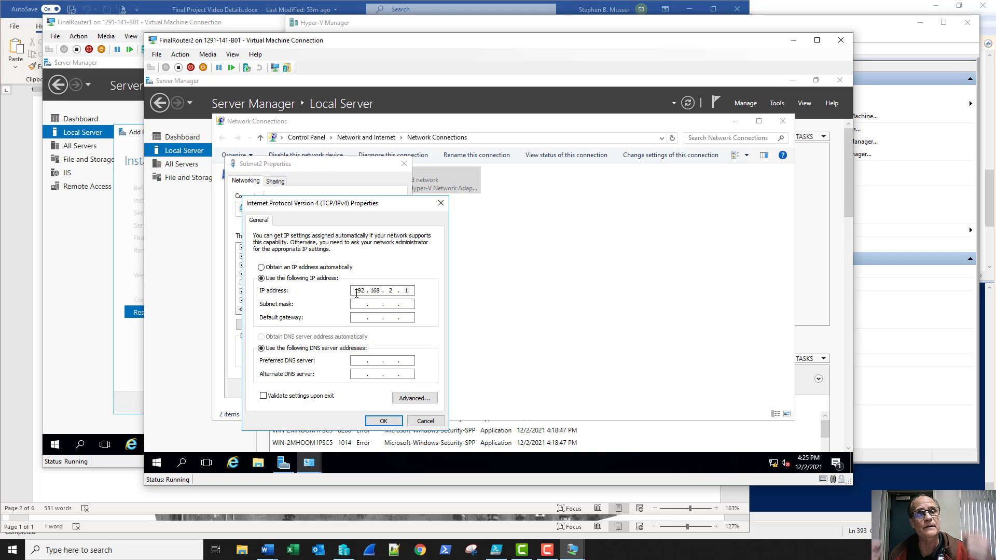
key(Tab)
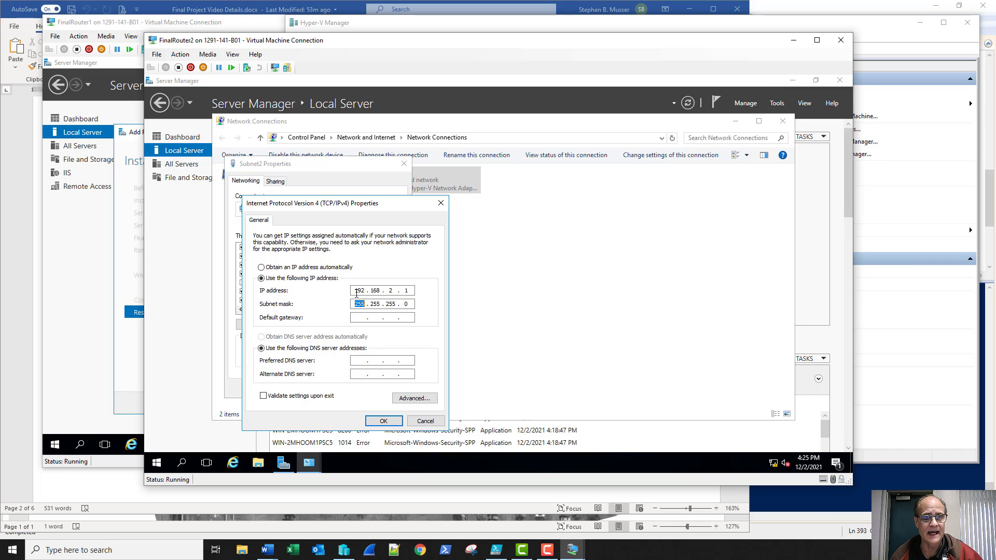
click(373, 419)
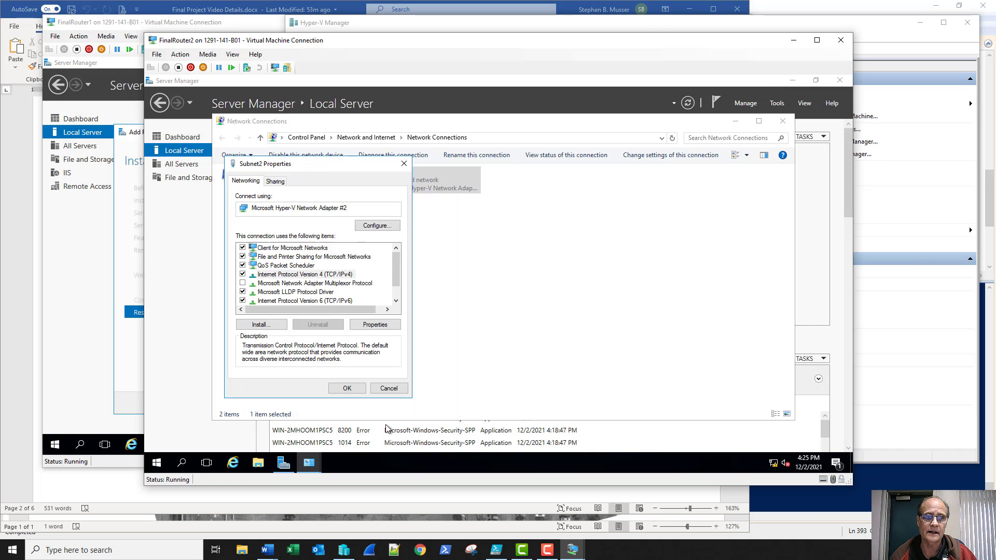
click(347, 388)
Give WANLink the static IPv4 address 10.1.1.2 with subnet mask 255.255.255.252
right_click(273, 182)
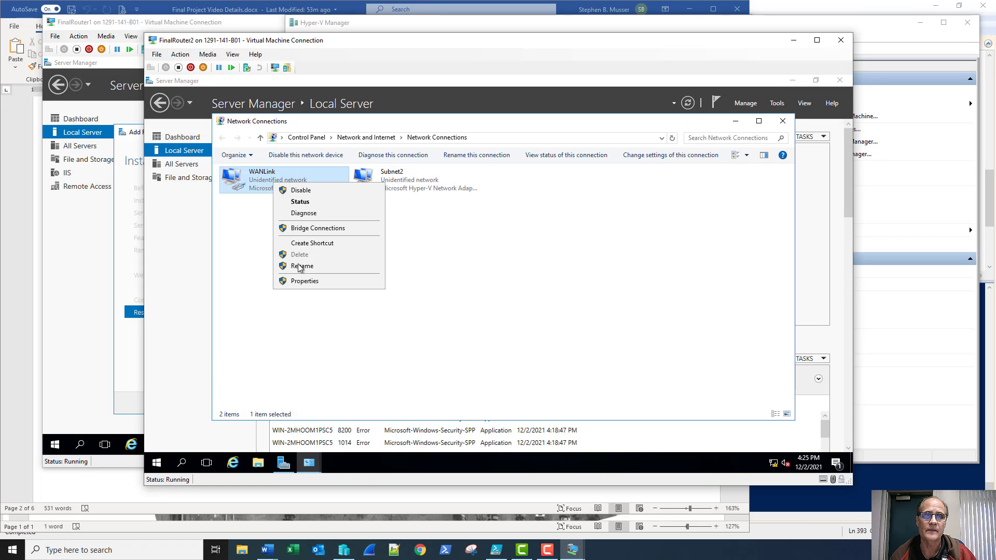
click(301, 281)
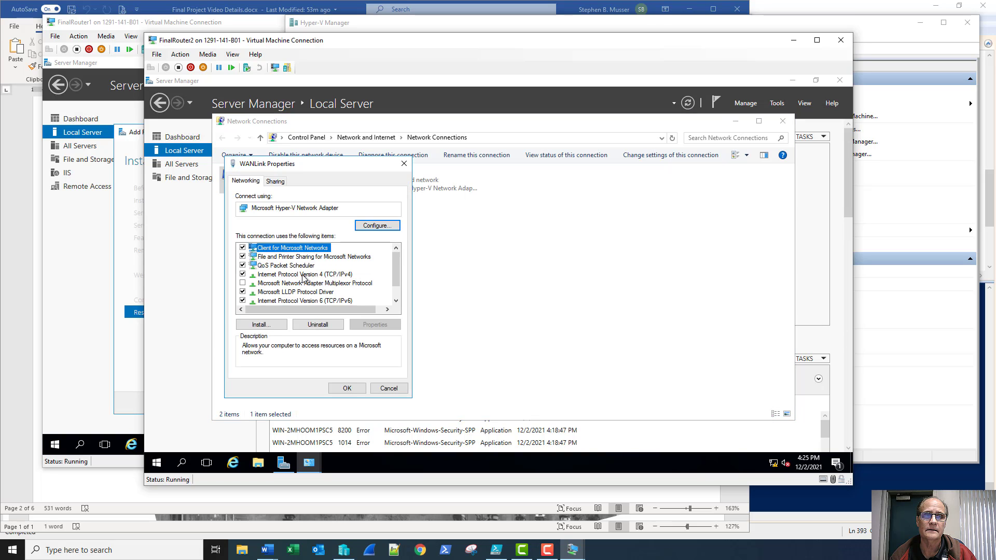
double_click(303, 275)
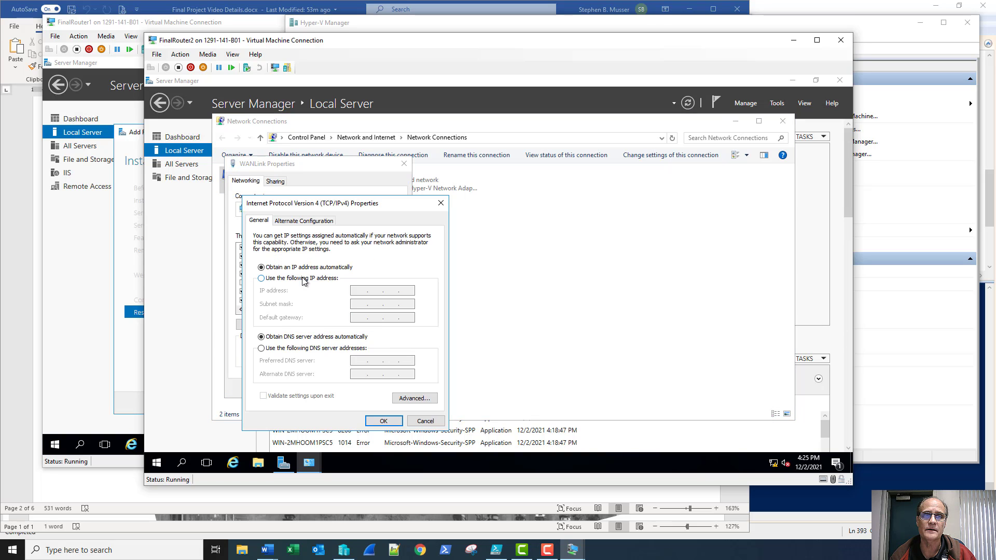
click(303, 278)
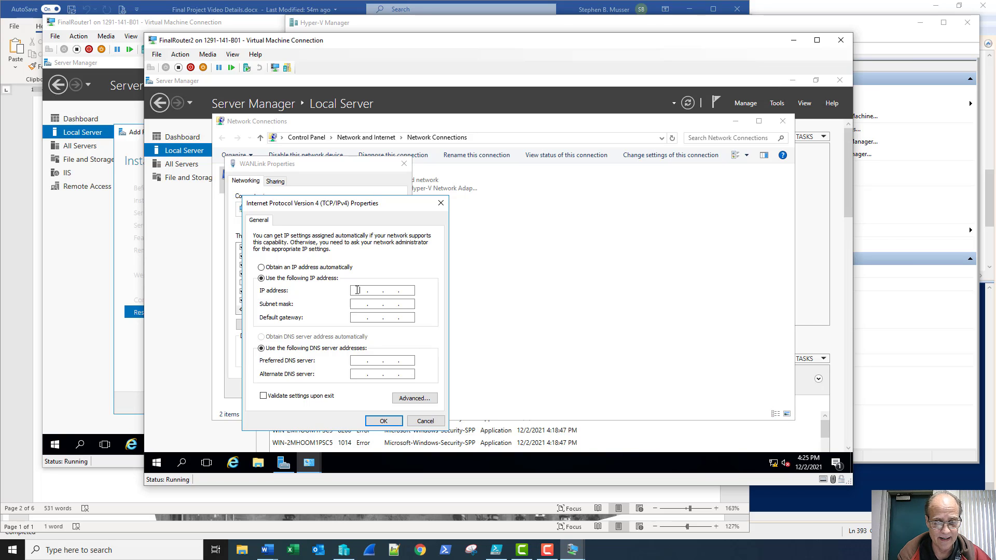
click(358, 290)
text(10.1.)
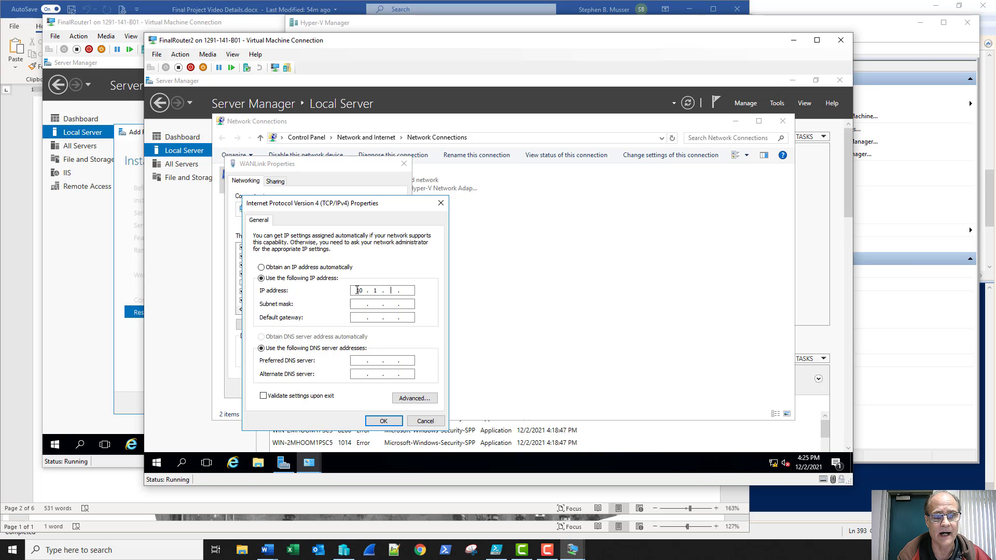
text(1.)
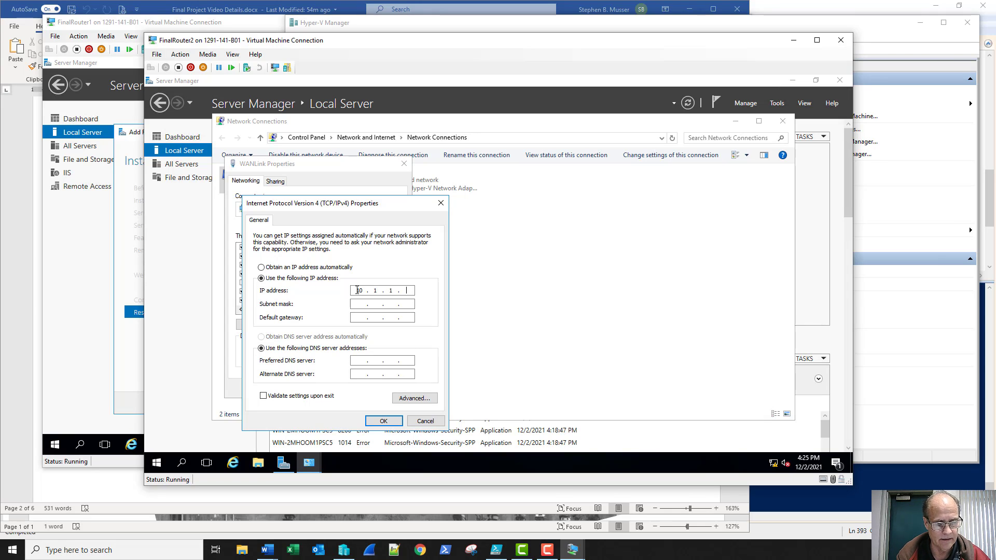
text(2)
key(Tab)
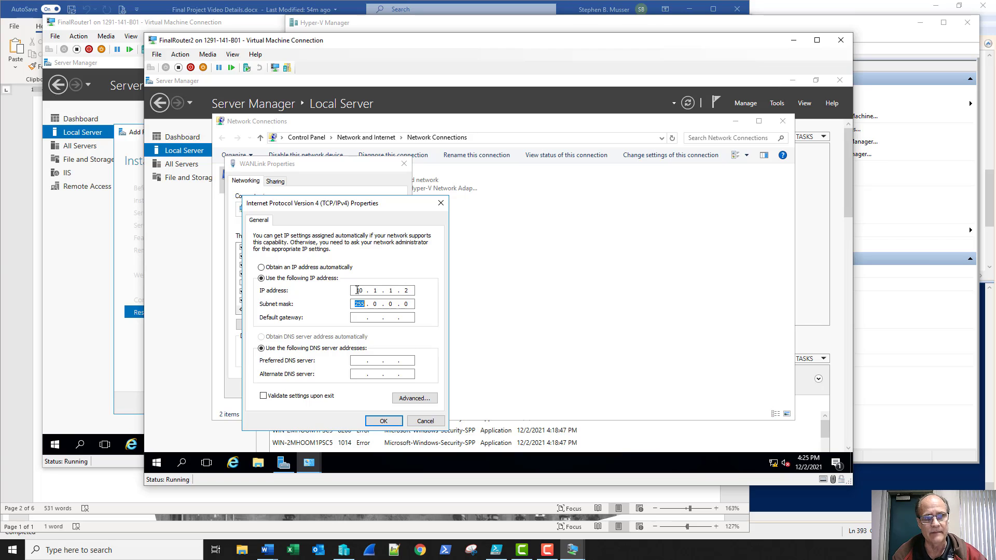
text(255 . )
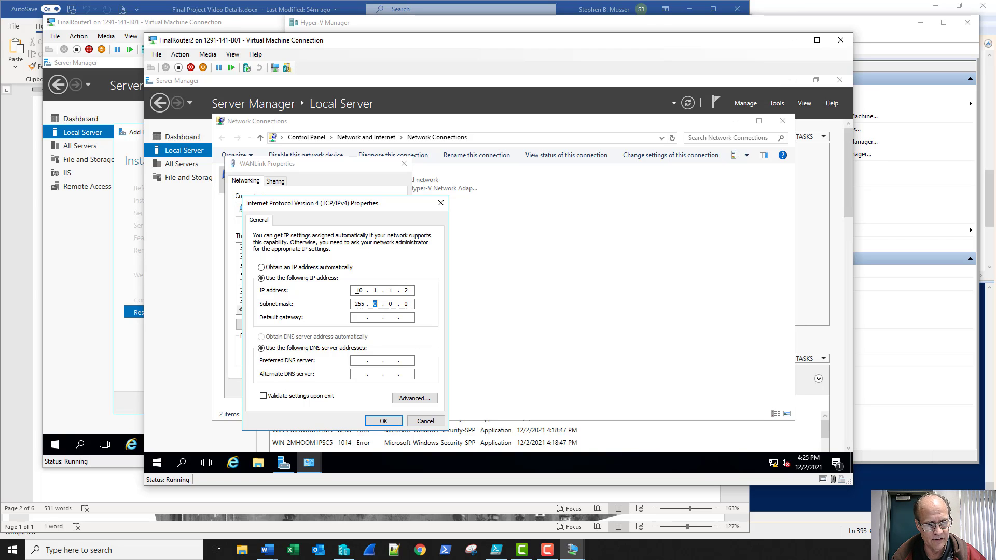
text(255 . 255 . 25)
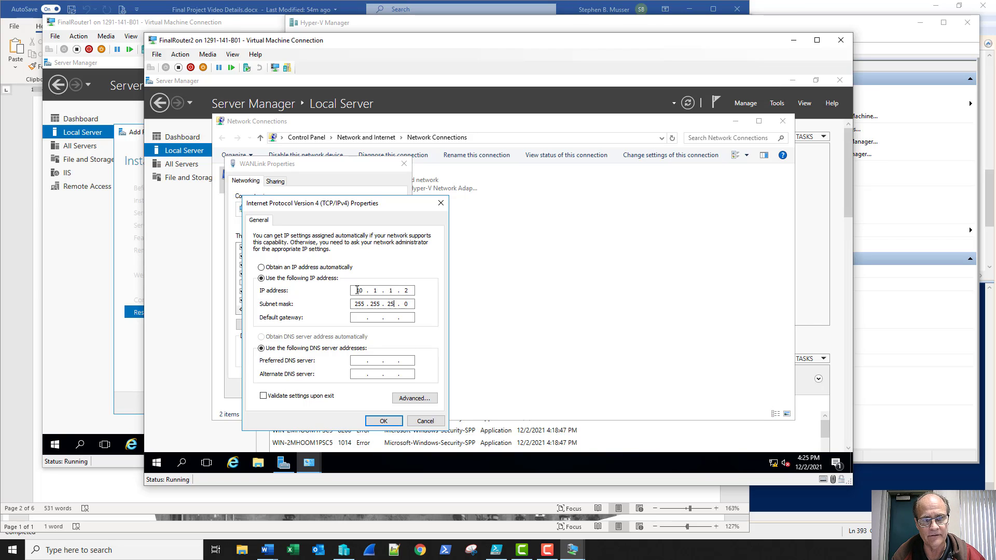
text(2)
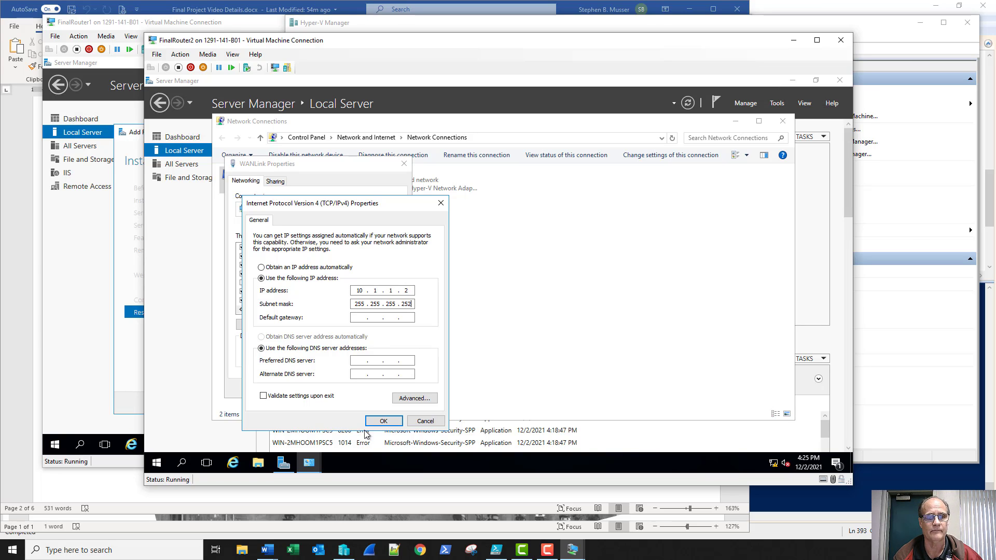
click(383, 421)
Close the WANLink properties and network dialogs, then refresh Local Server to show the new addresses
click(361, 388)
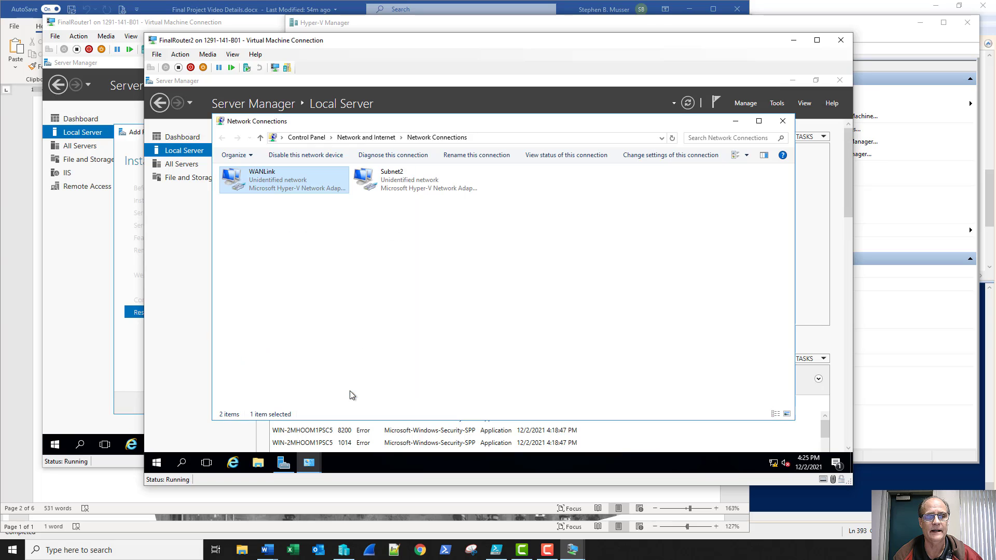
click(782, 122)
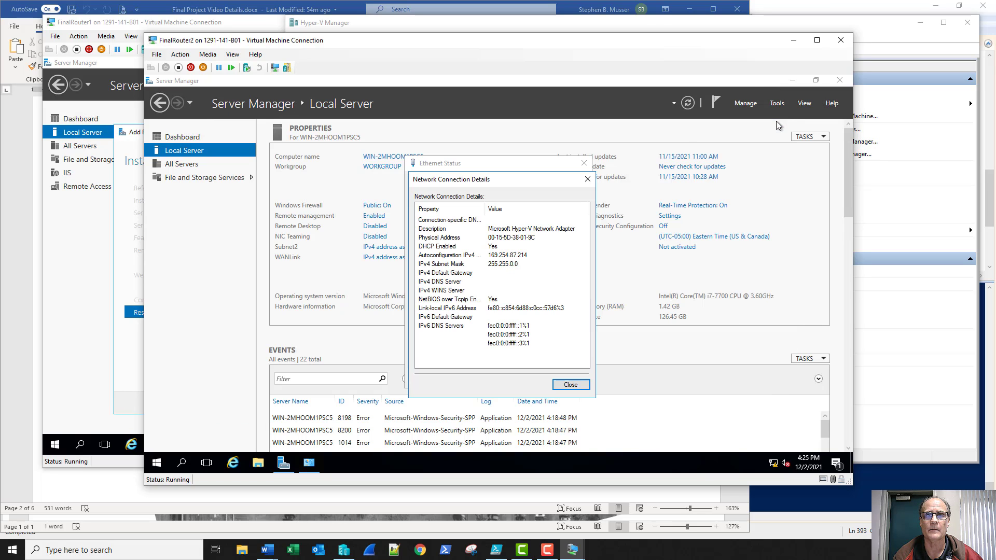
click(571, 384)
click(567, 379)
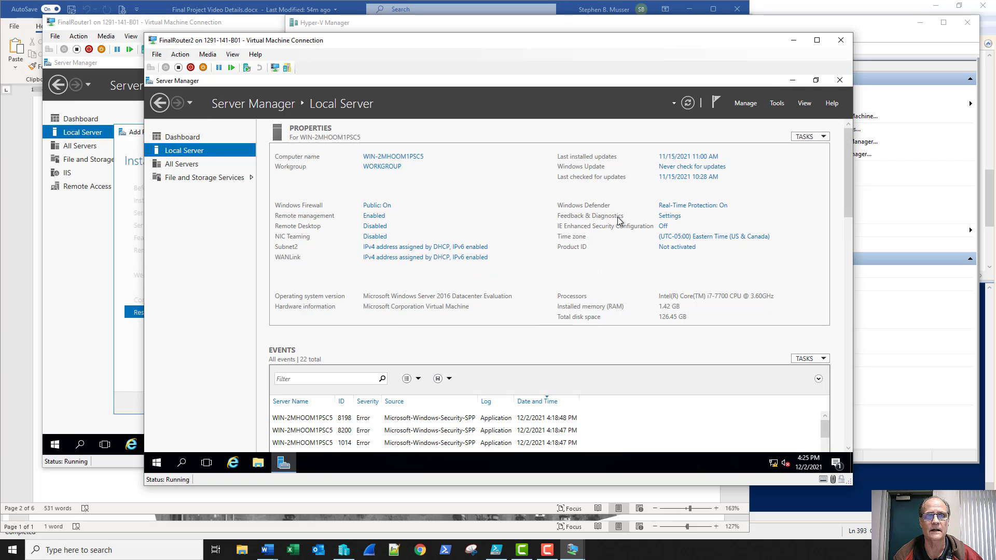
click(688, 103)
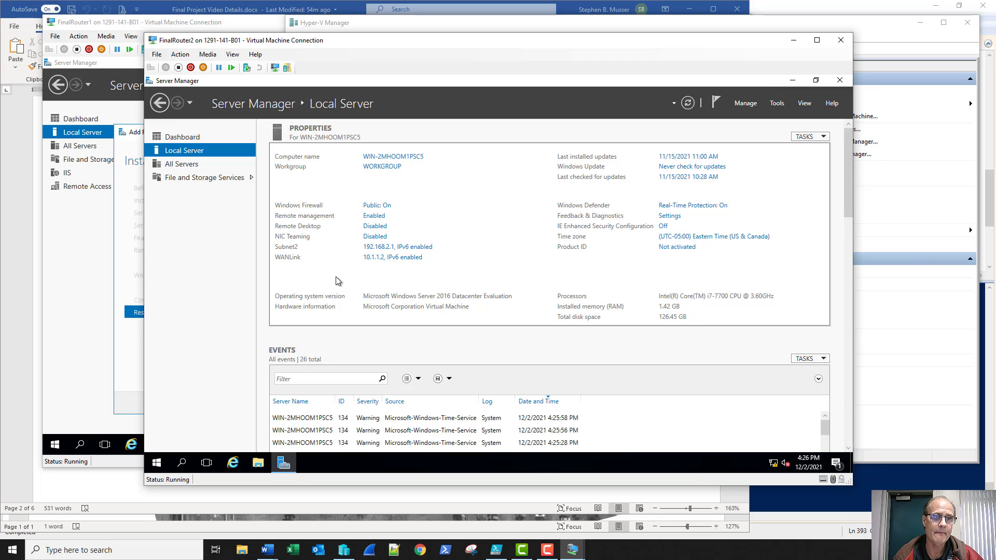
In an administrator Command Prompt, ping 10.1.1.1 and stop it after it times out
right_click(157, 462)
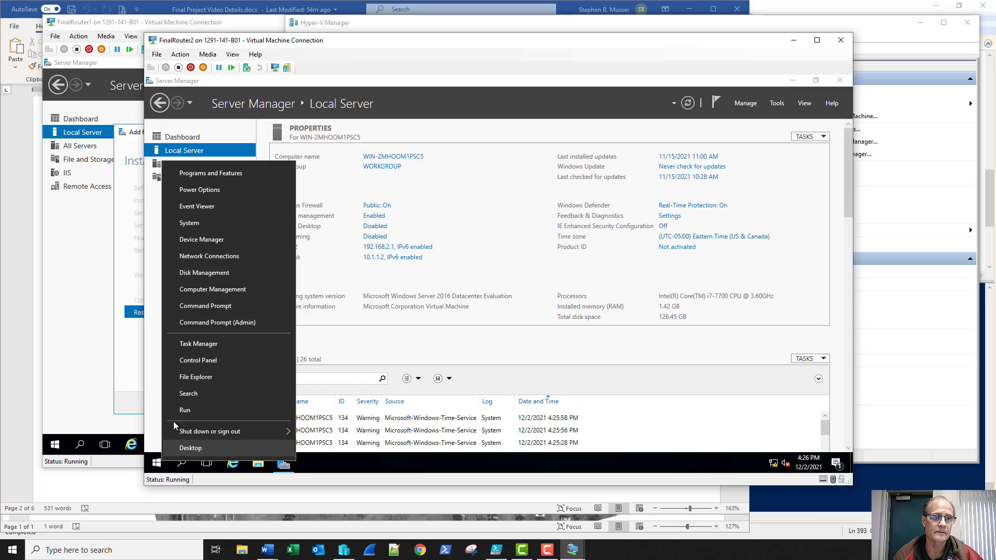
click(191, 320)
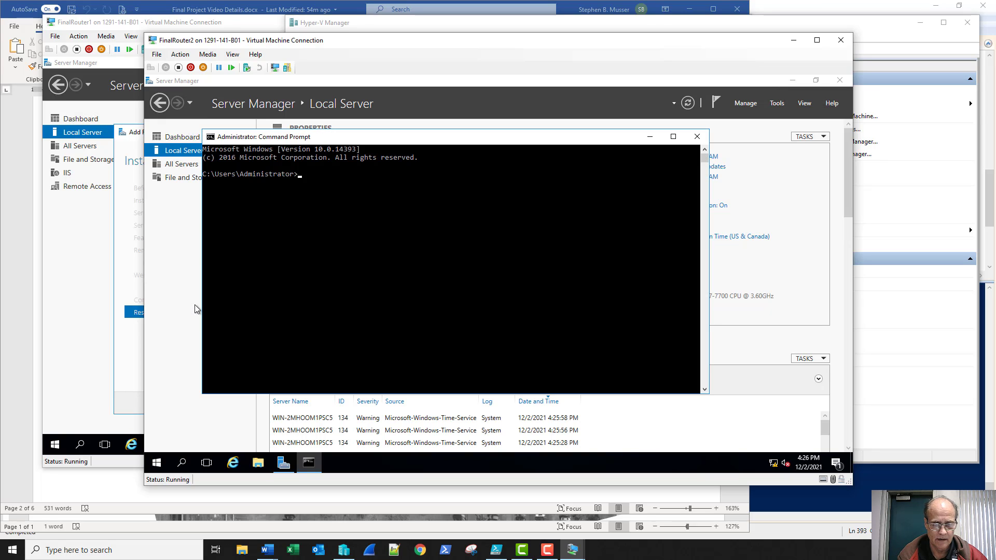
text(ping 10.)
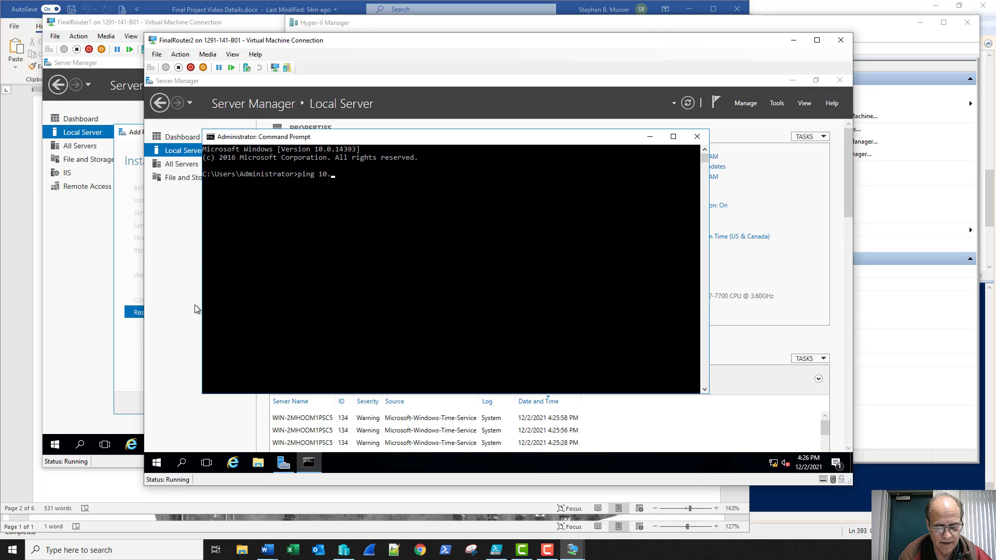
text(1.1.1)
key(Return)
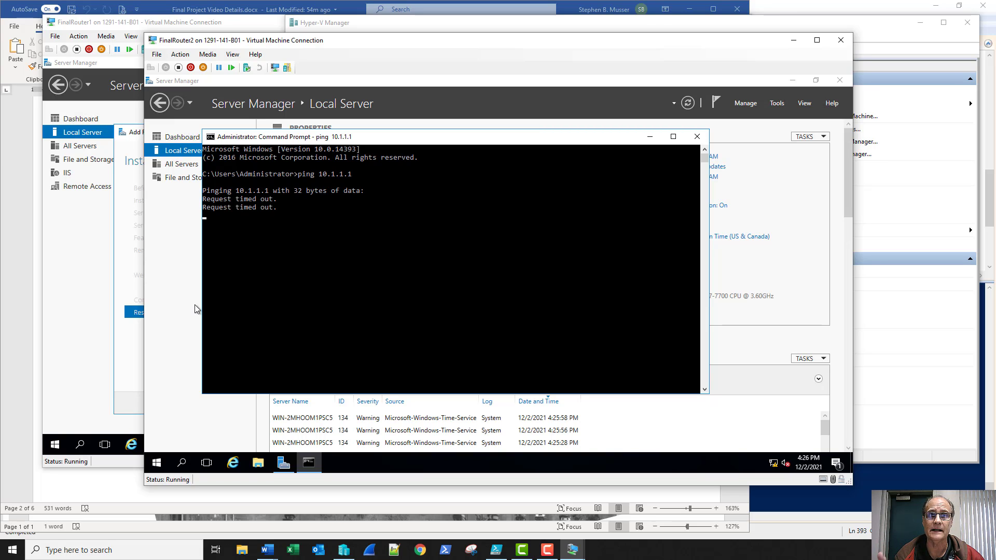
key(ctrl+c)
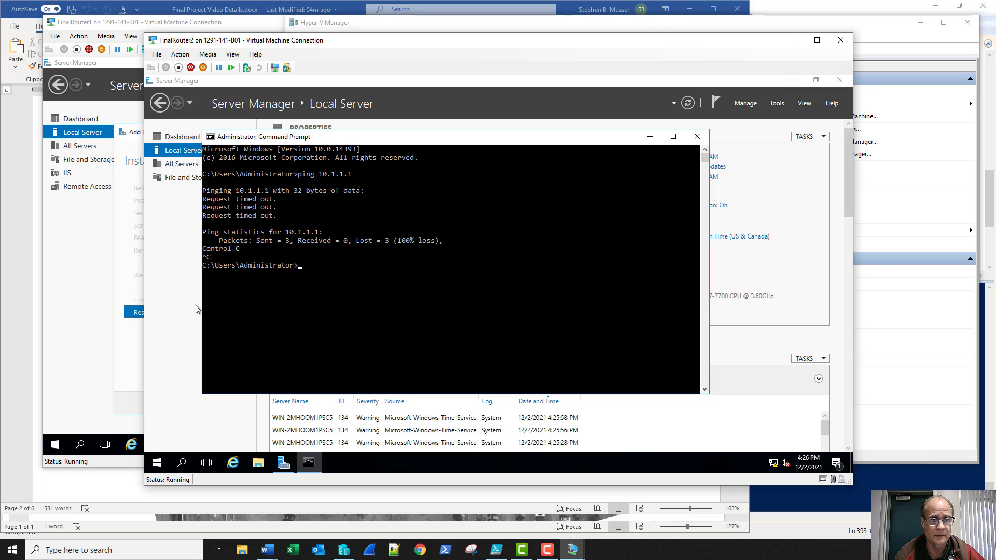
Ping 10.1.1.2, which returns all four replies with 0% loss
key(Up)
key(BackSpace)
text(2)
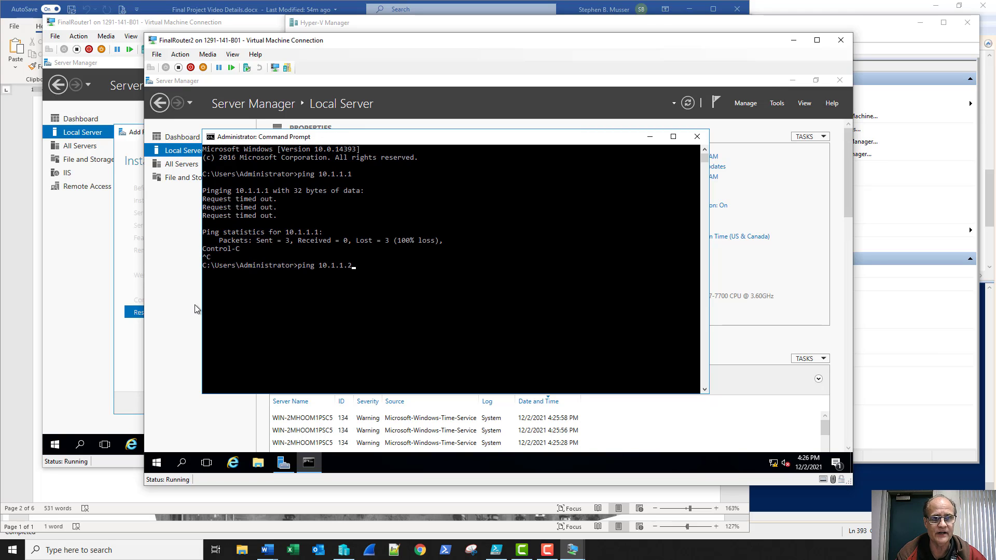
key(Return)
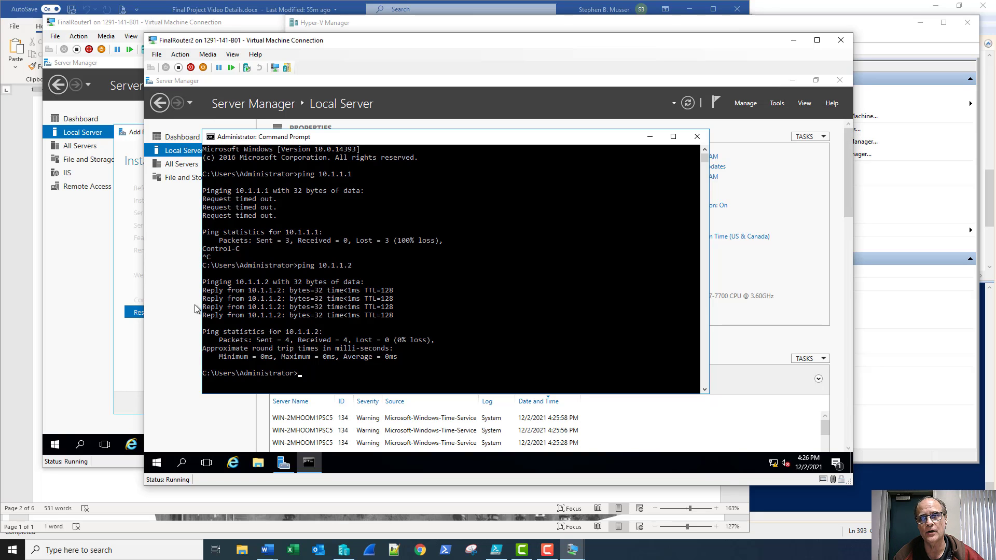
Enable FinalRouter2's inbound File and Printer Sharing (Echo Request - ICMPv4-In) firewall rule, then close the console
click(777, 104)
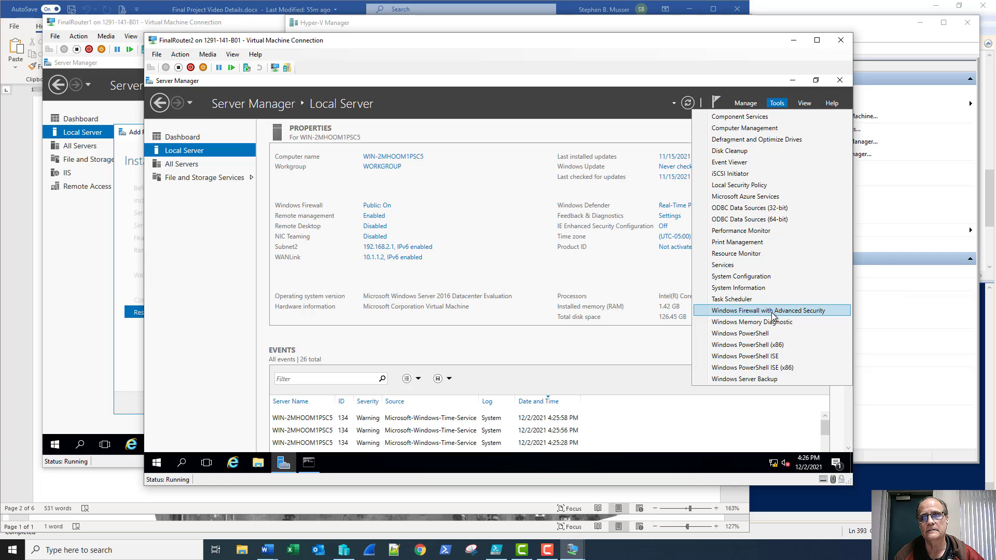
click(773, 311)
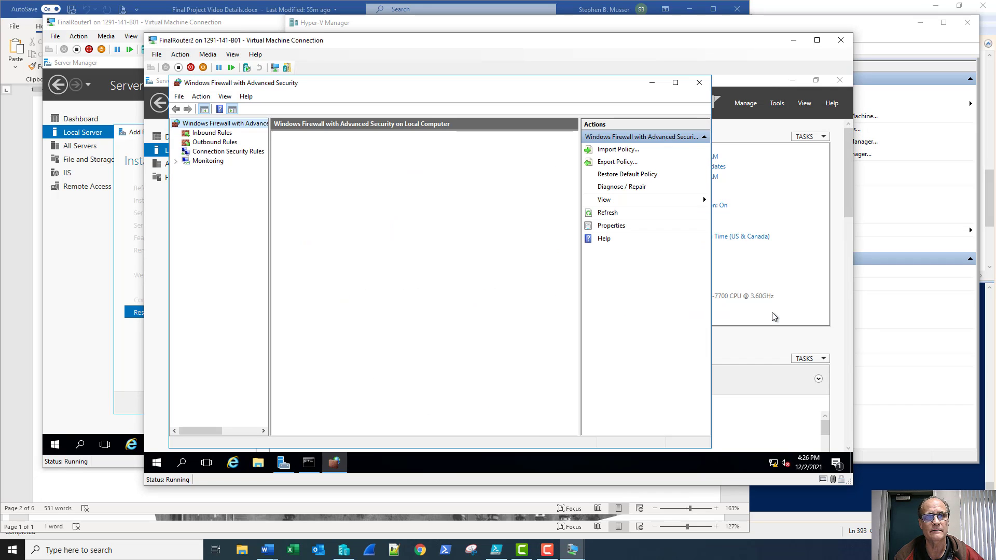
click(213, 134)
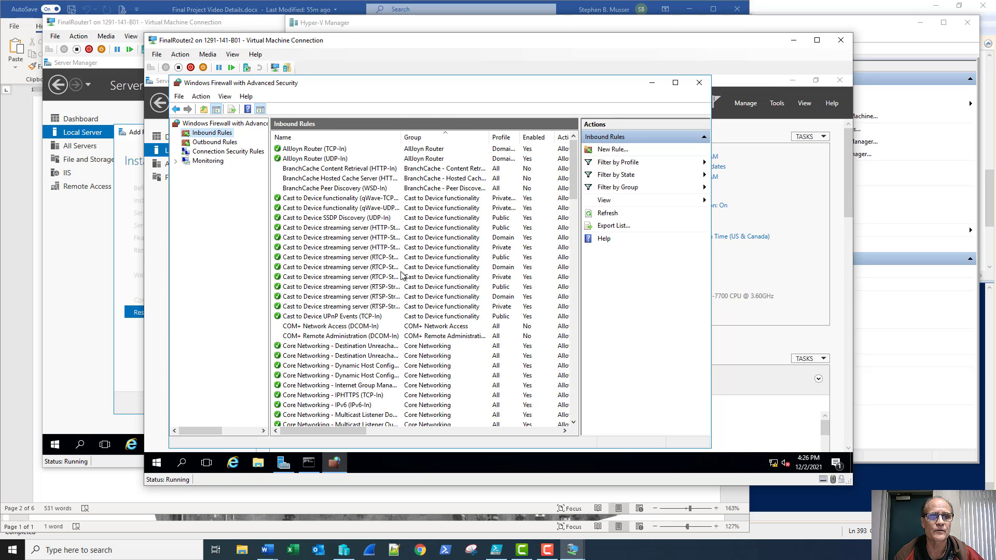
scroll(397, 290, down, 10)
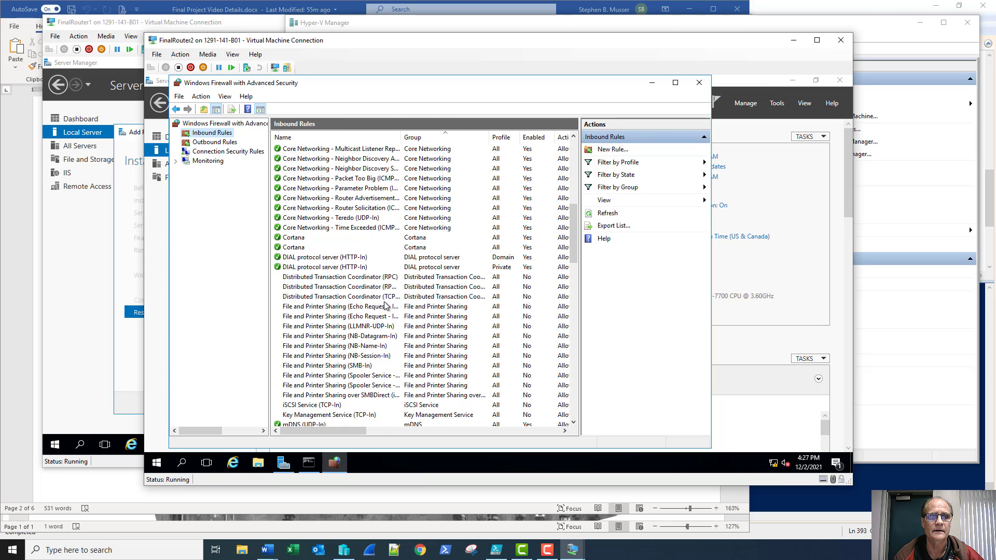
scroll(385, 306, down, 1)
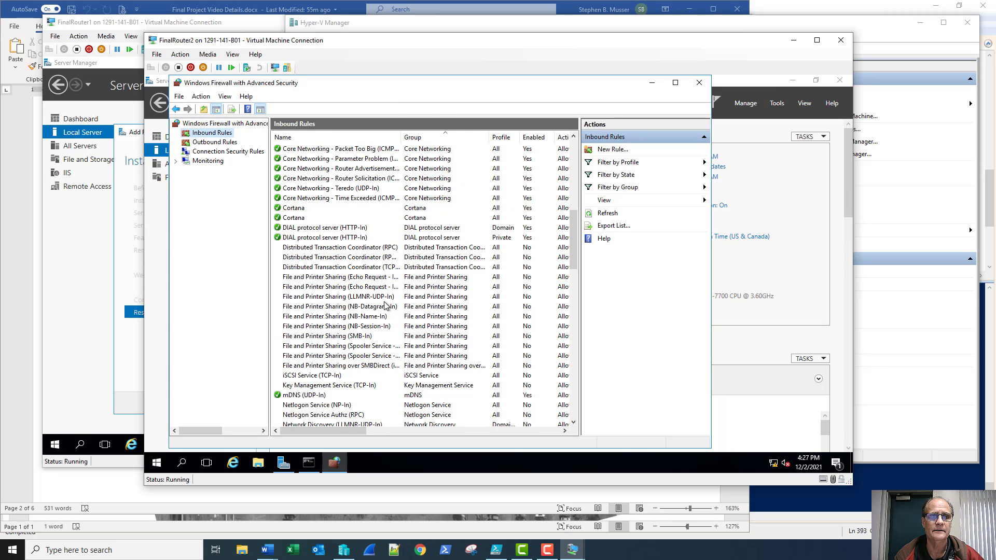
right_click(344, 279)
click(357, 285)
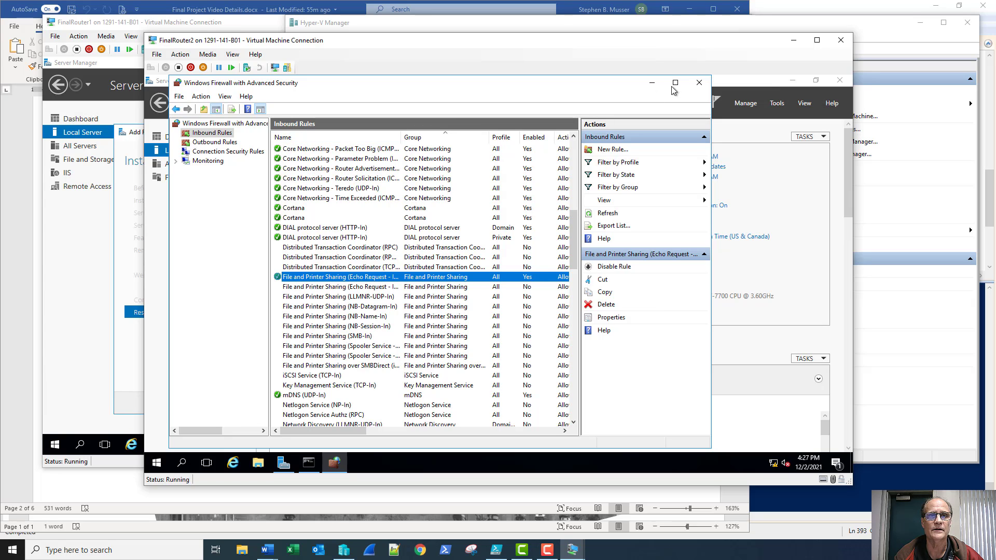
click(699, 82)
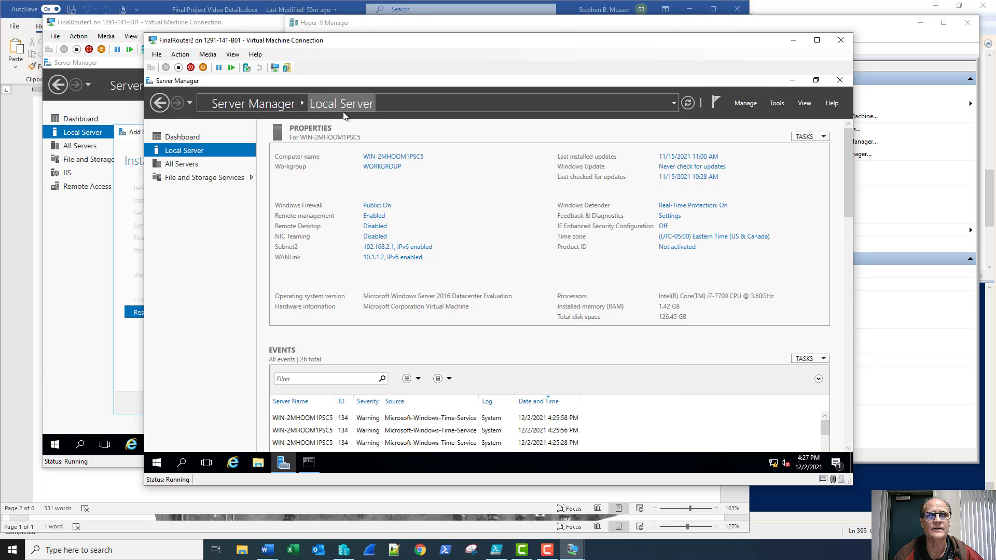
On FinalRouter1, close the finished role wizard and enable the inbound Echo Request - ICMPv4-In firewall rule
click(113, 24)
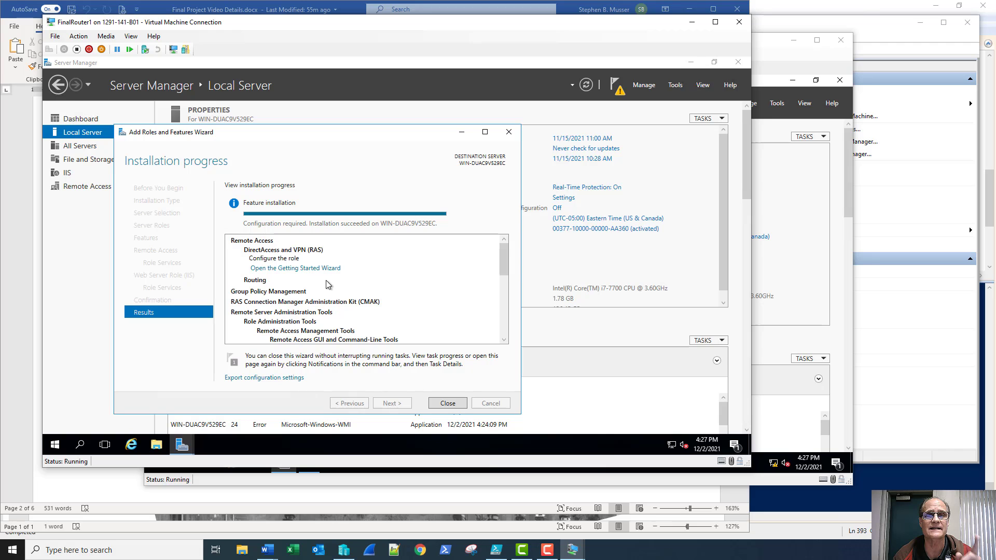
click(449, 403)
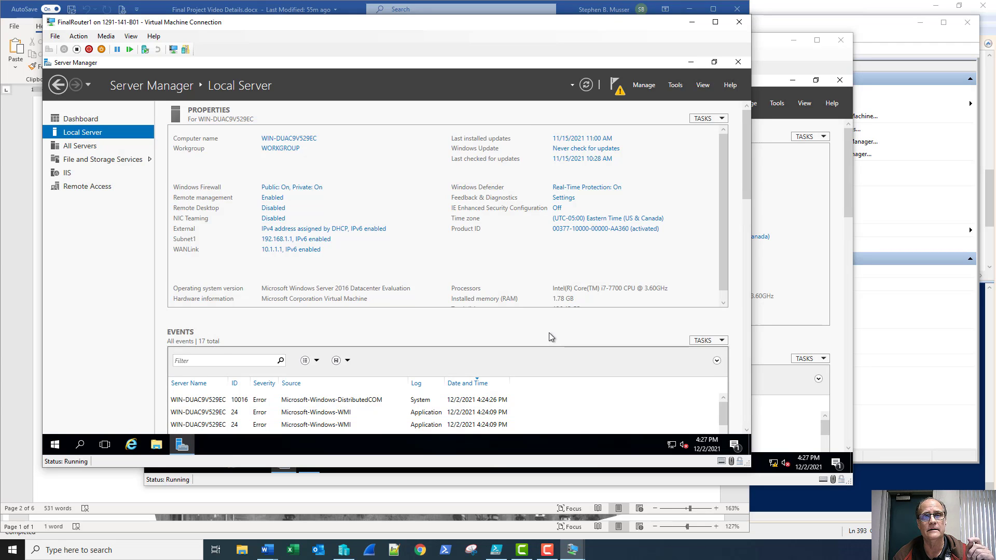
click(675, 85)
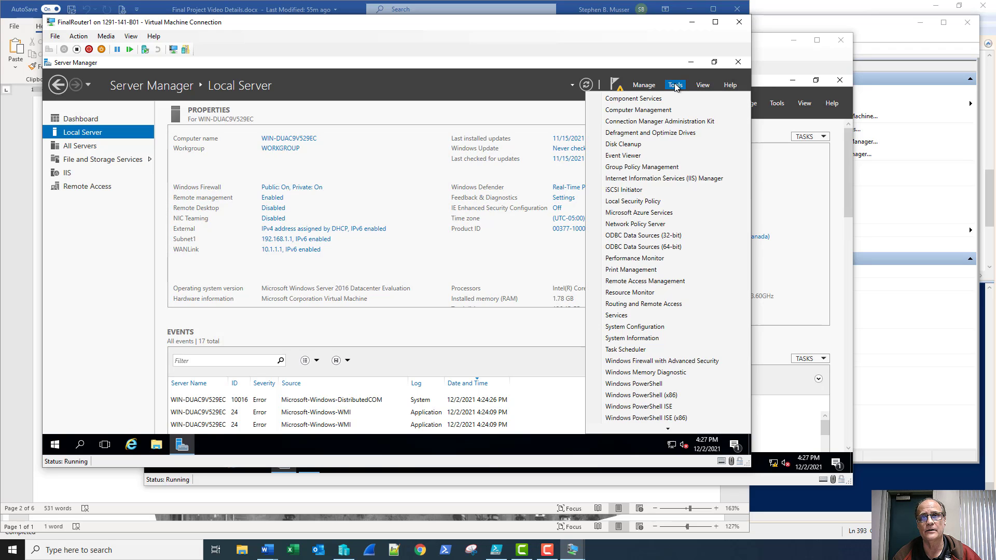
click(628, 362)
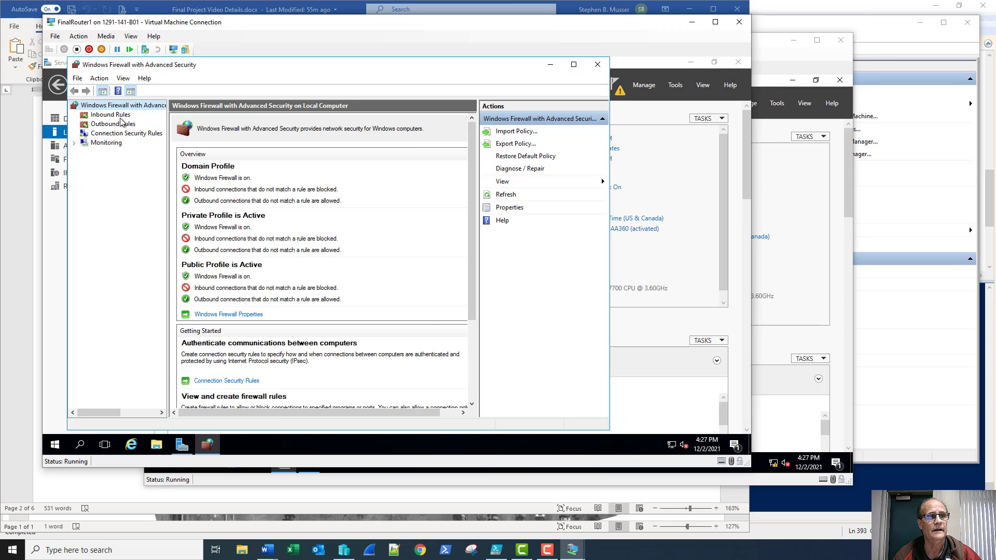
click(114, 116)
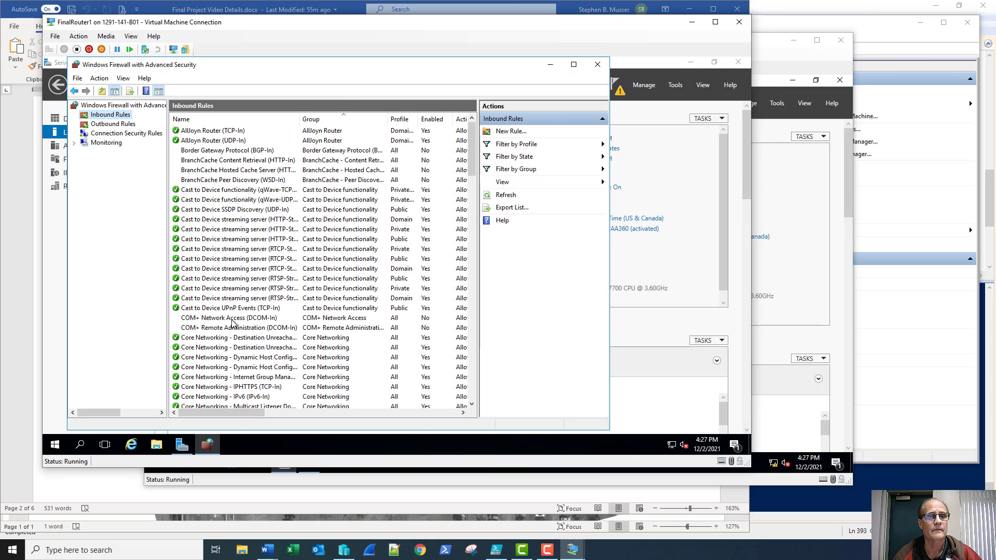
scroll(233, 322, down, 8)
scroll(245, 327, down, 1)
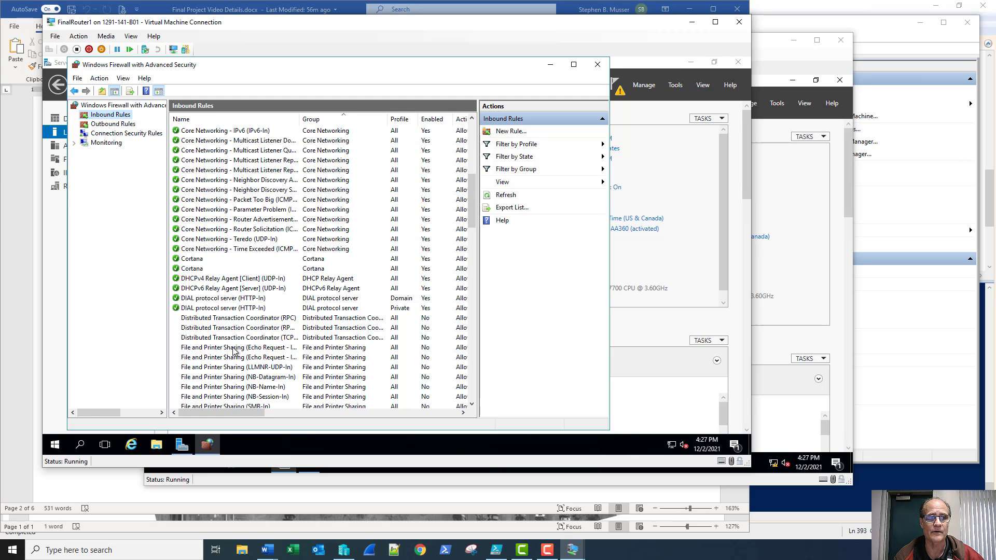
right_click(233, 351)
click(243, 355)
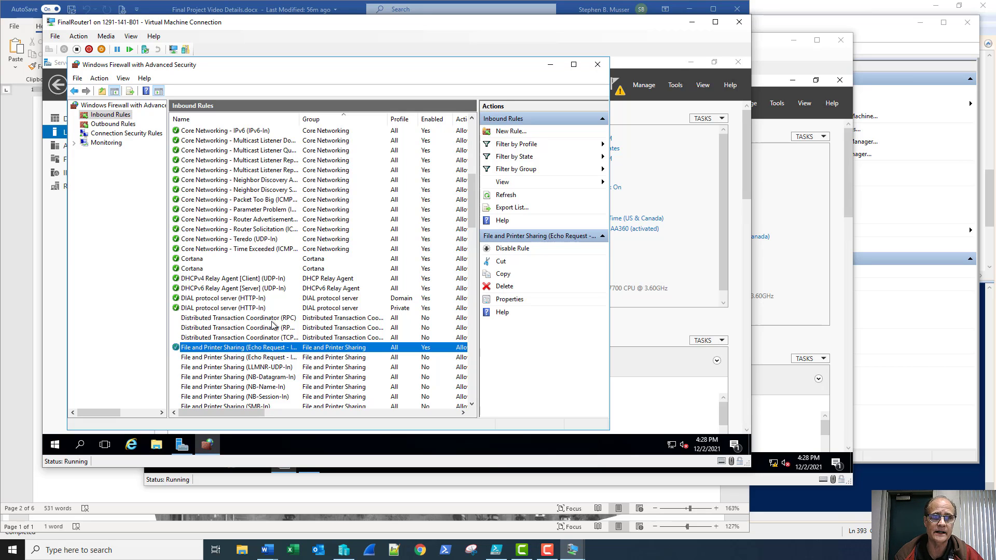
Ping 10.1.1.2 from an administrator Command Prompt on FinalRouter1
click(599, 66)
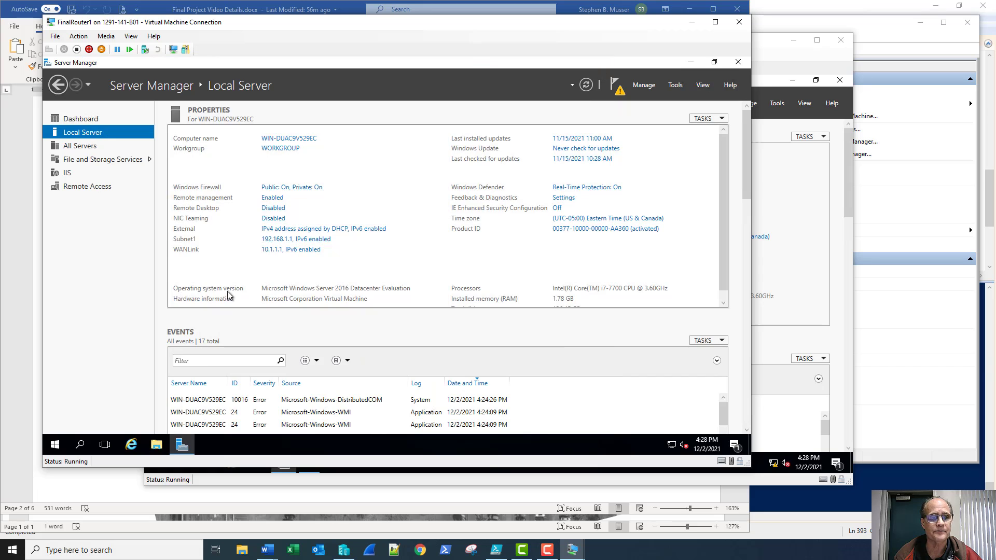
right_click(55, 444)
click(103, 306)
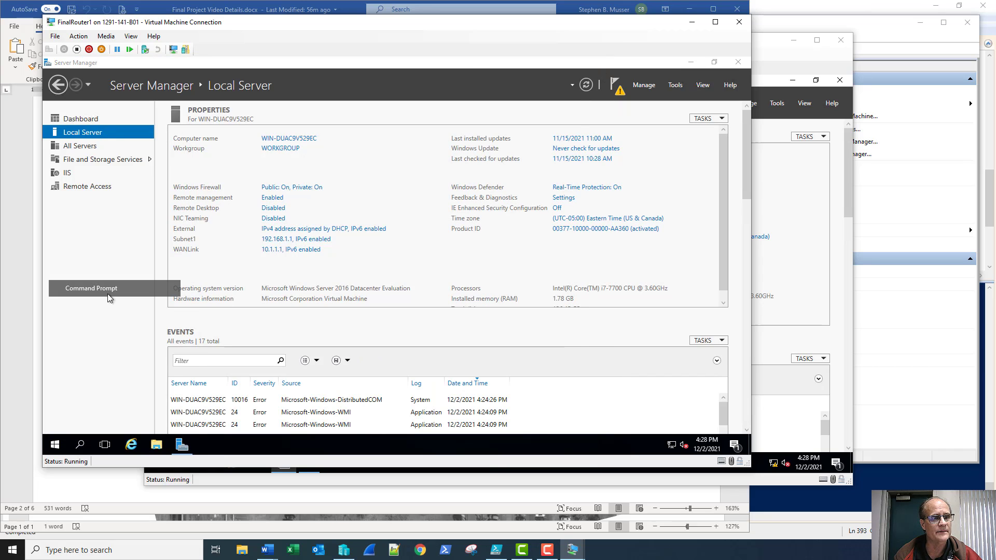
text(ping )
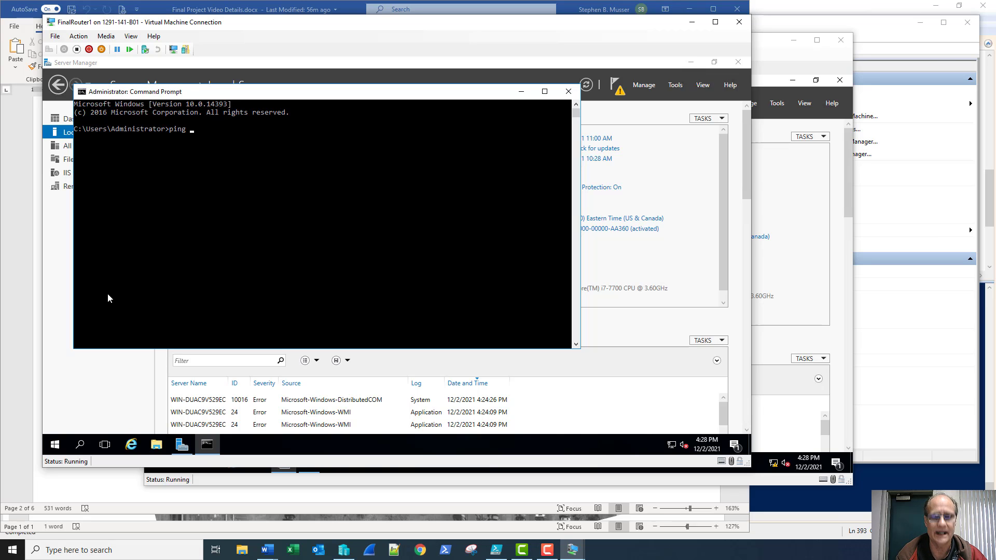
text(10.1.)
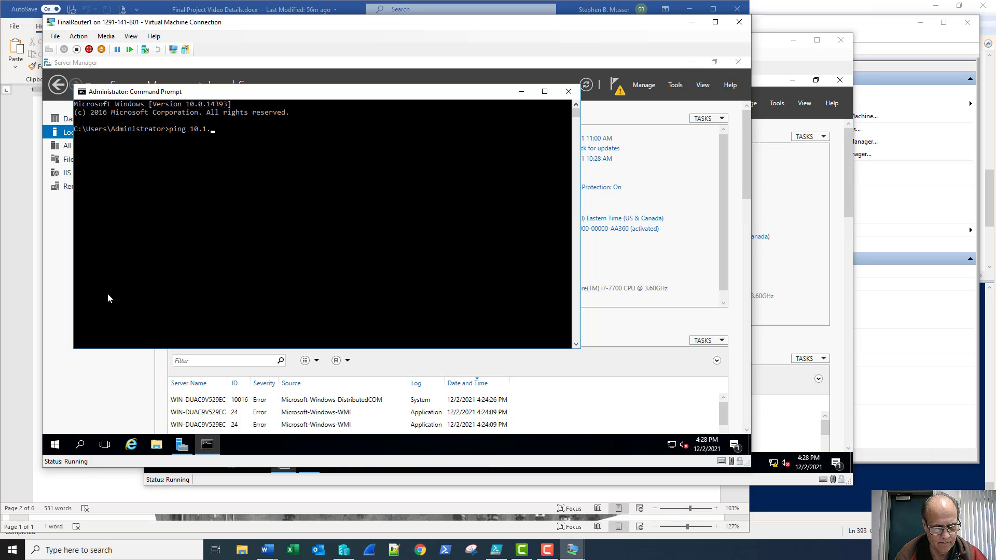
text(12)
key(BackSpace)
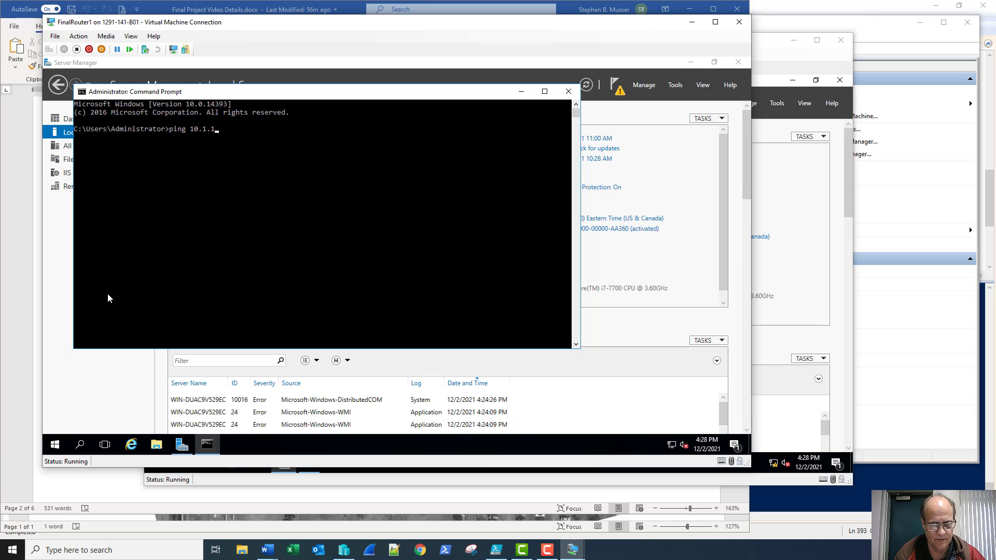
text(.2)
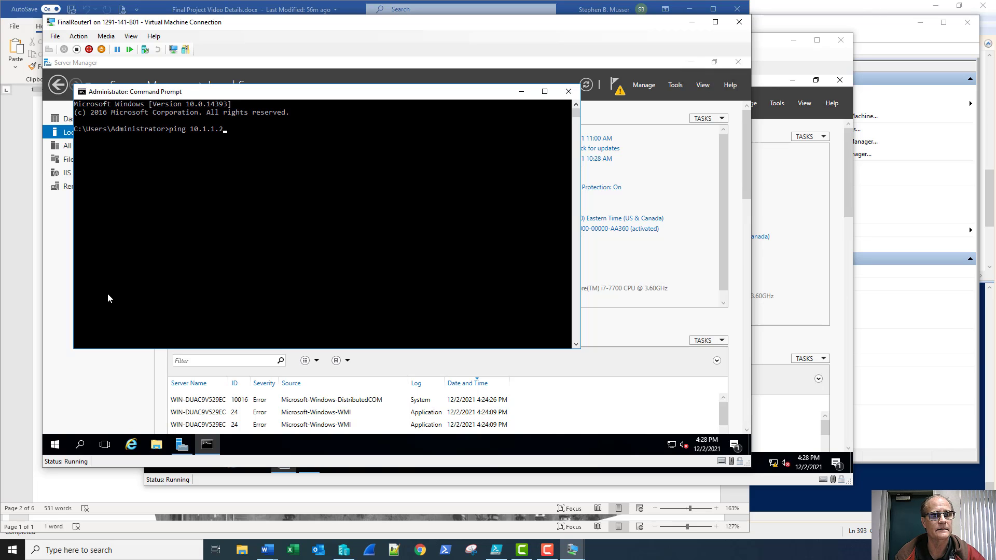
key(Return)
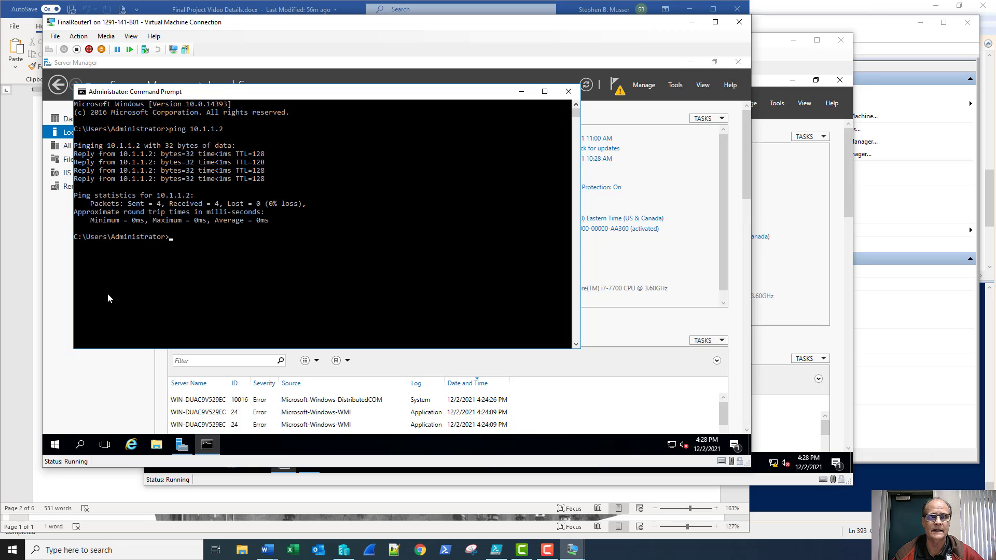
Rerun the 10.1.1.2 ping on FinalRouter2, close its prompt, and return to FinalRouter1's Server Manager
click(781, 69)
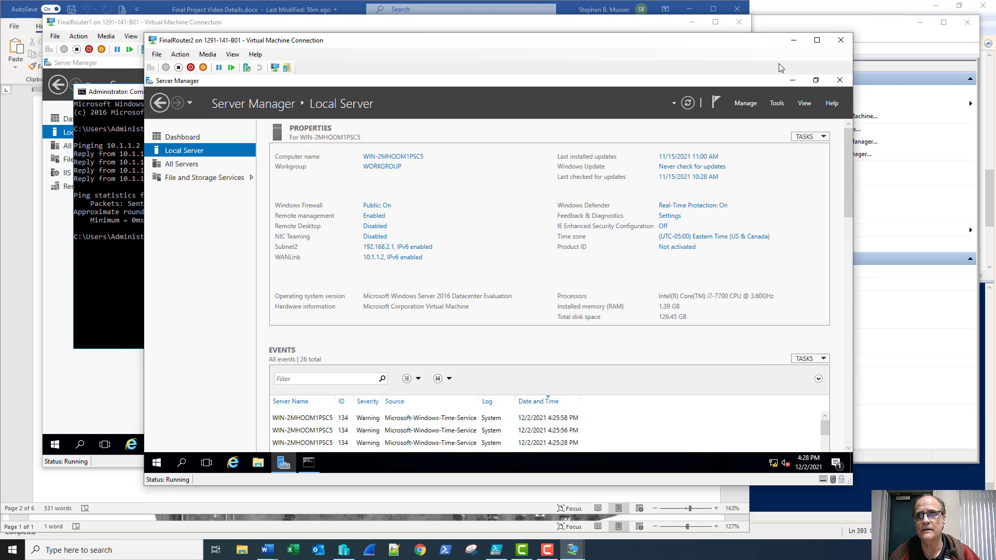
click(308, 462)
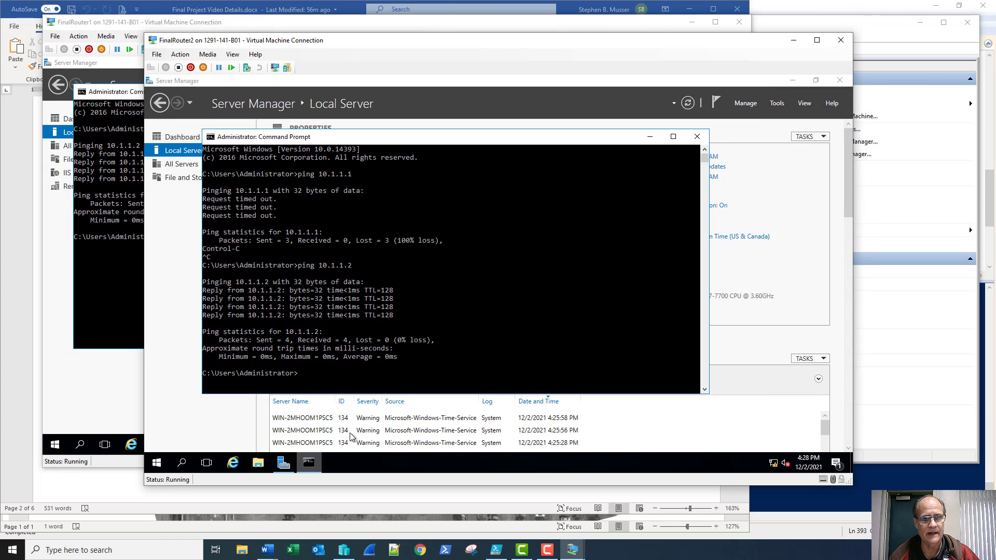
key(Up)
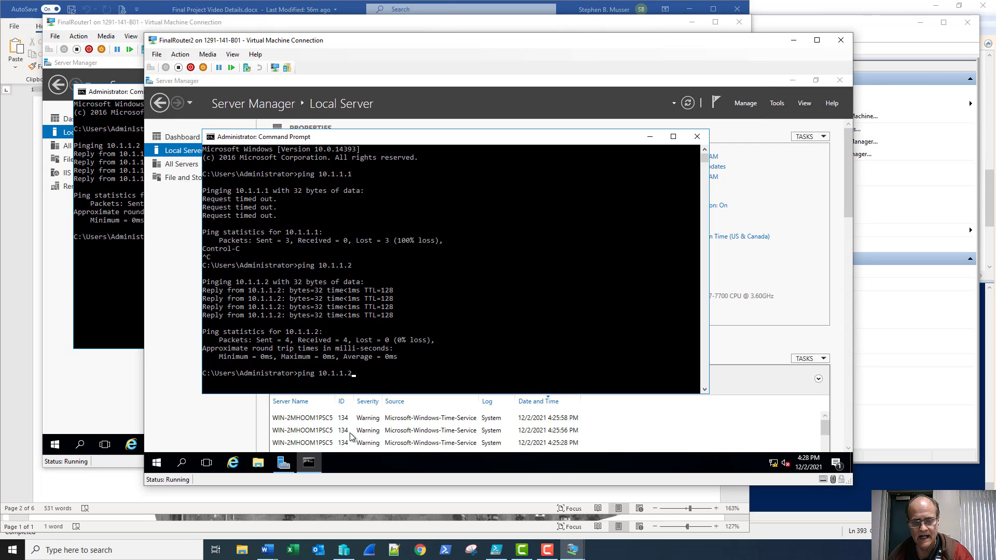
key(Return)
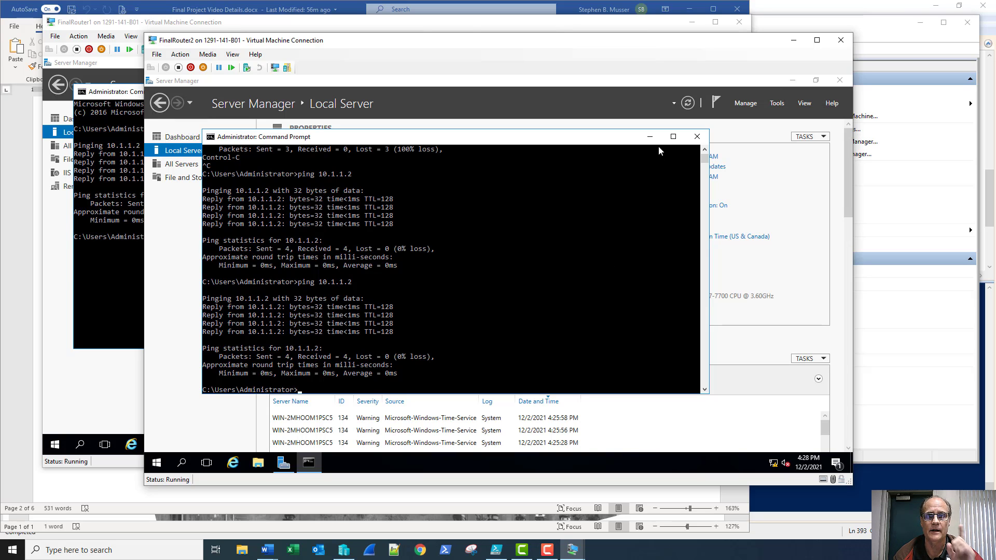
click(696, 136)
click(111, 295)
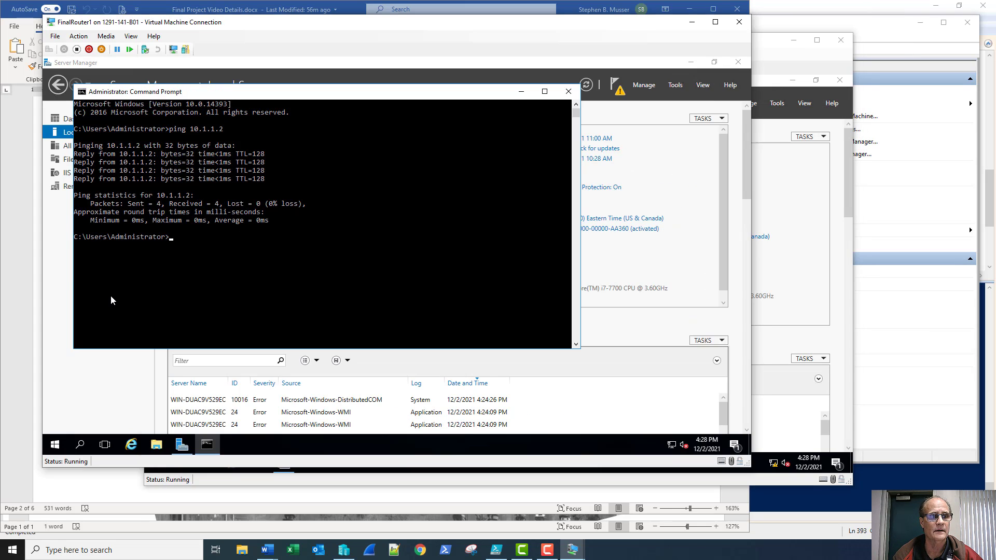
click(657, 114)
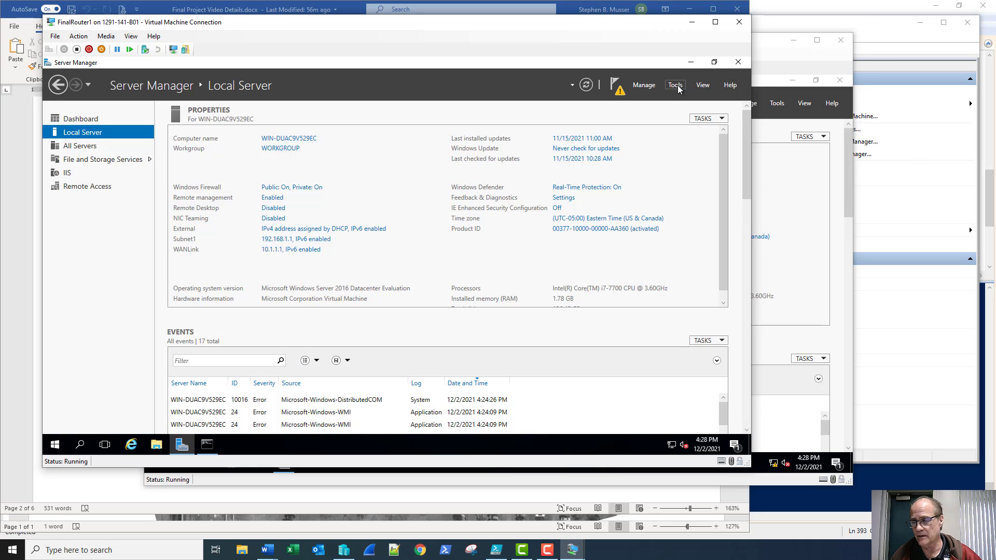
Launch Routing and Remote Access, enlarge it, and start Configure and Enable on the local server
click(678, 85)
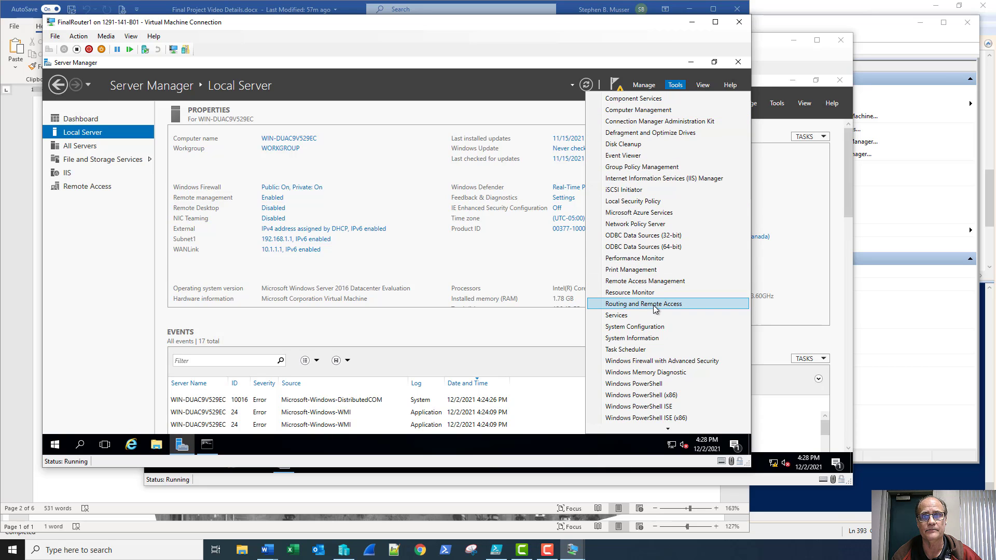
click(653, 305)
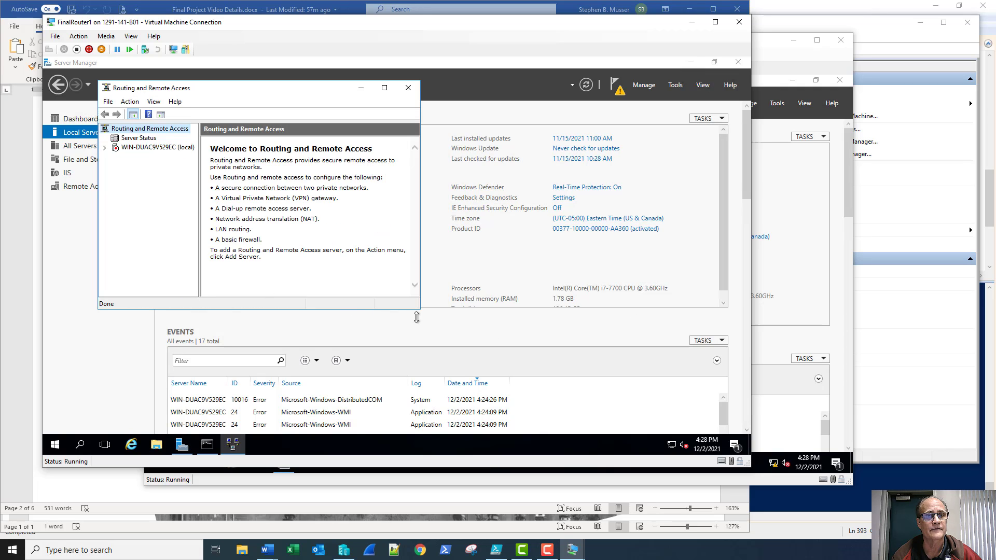
drag(416, 317, 587, 407)
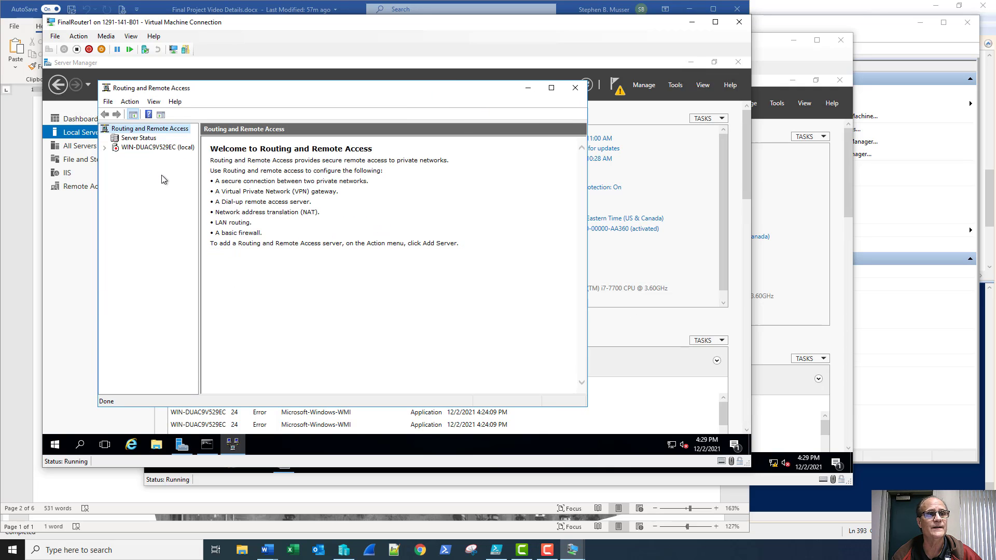
right_click(159, 149)
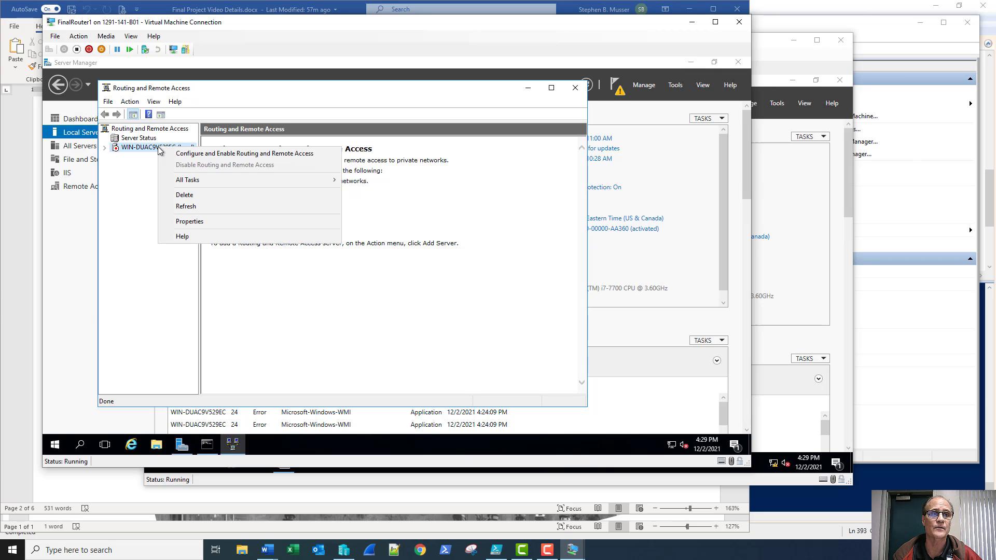
click(204, 154)
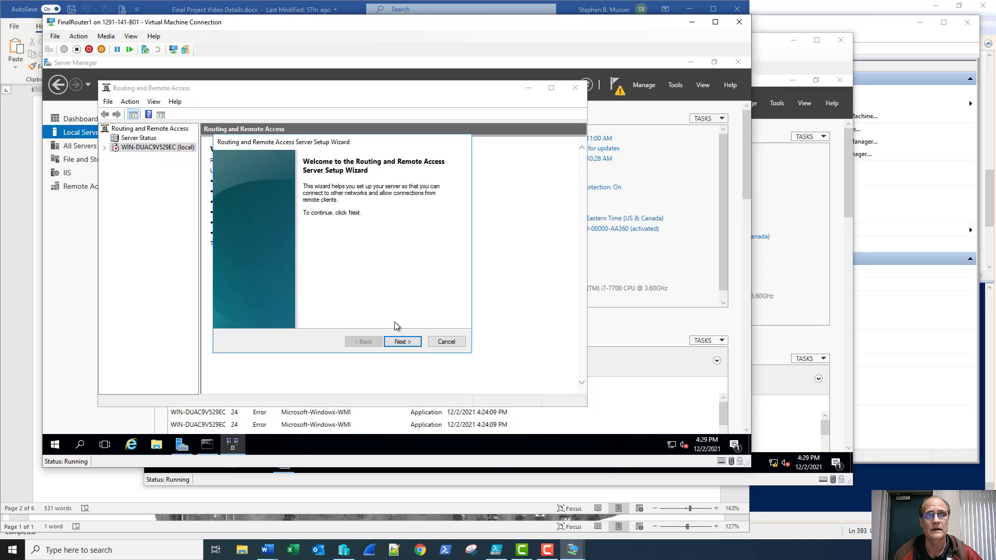
click(403, 342)
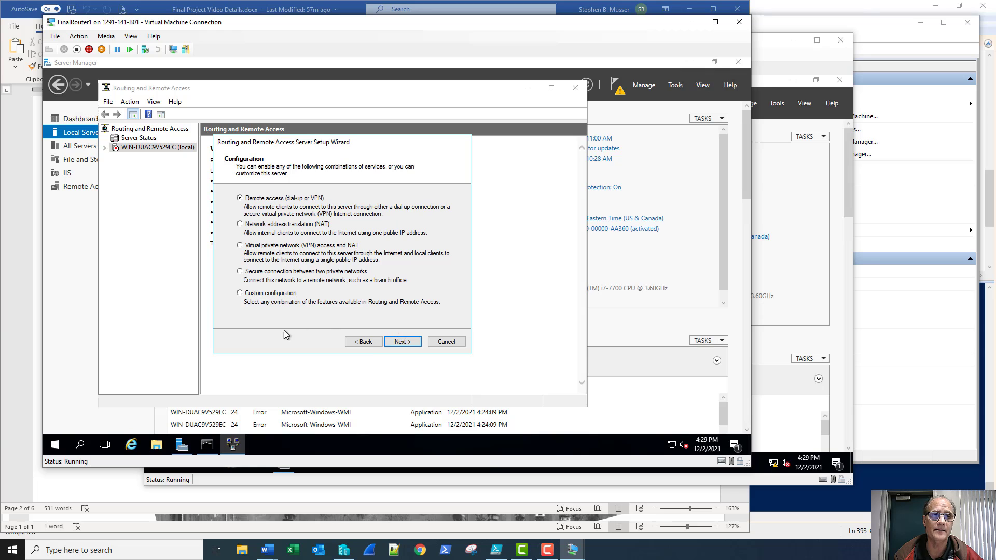
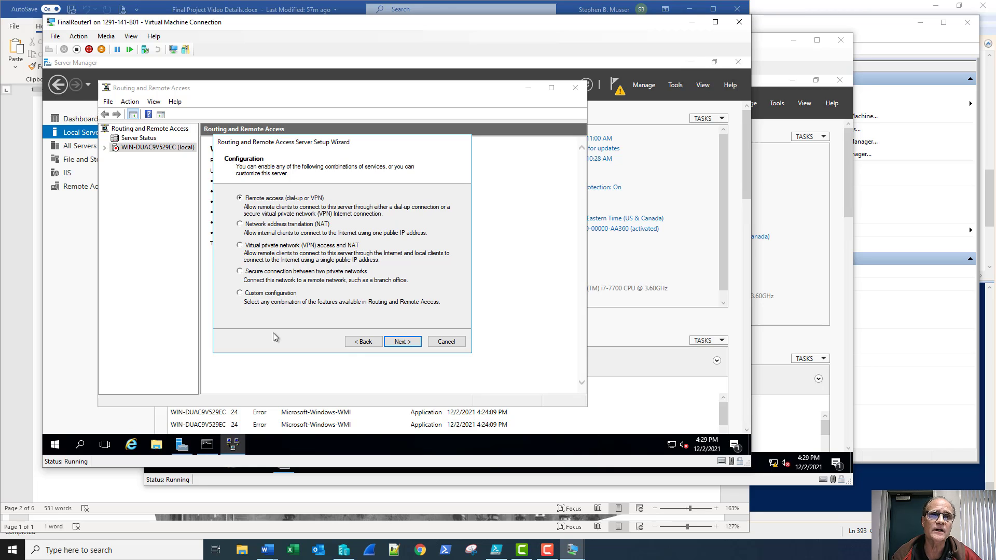
Run the RRAS setup wizard with Custom configuration, NAT and LAN routing, then start the service
click(239, 293)
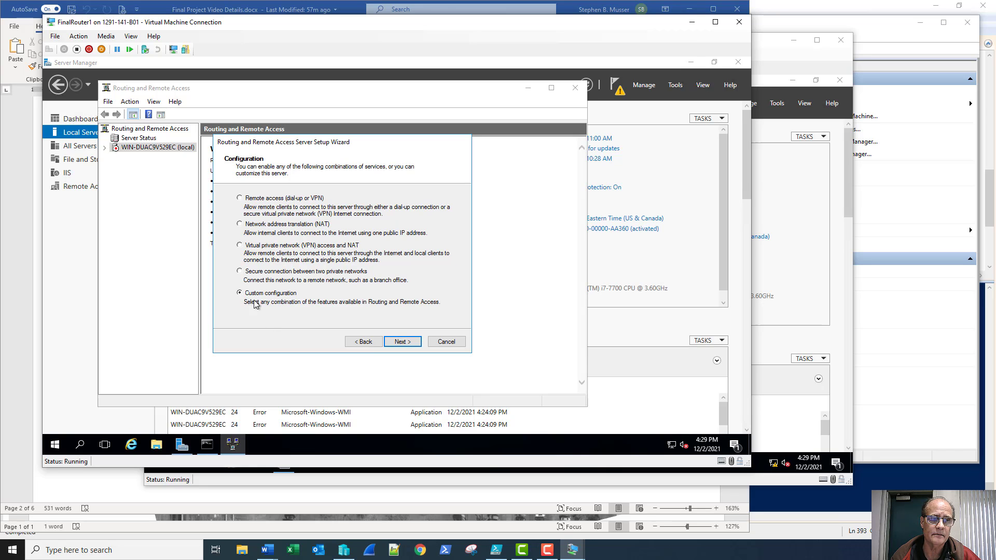
click(400, 341)
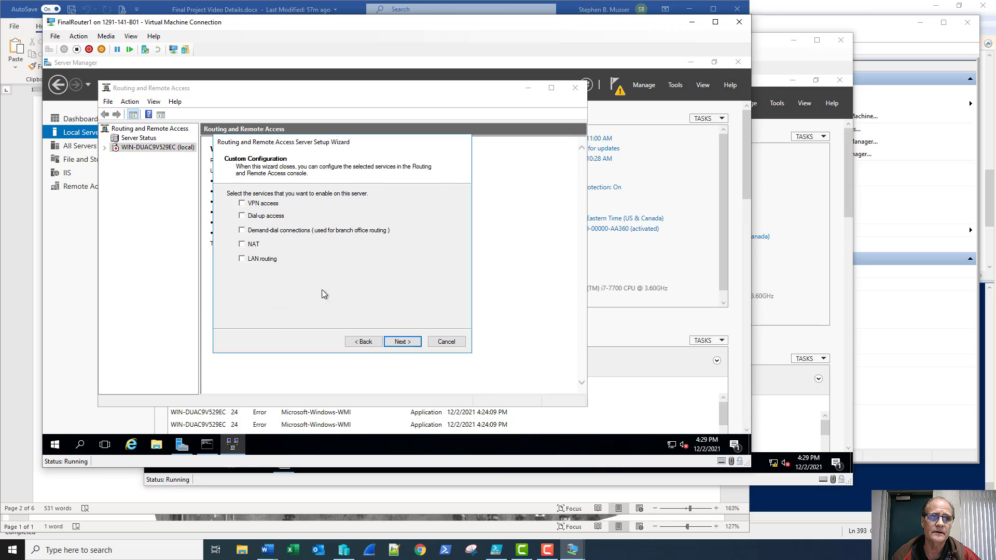
click(242, 244)
click(242, 260)
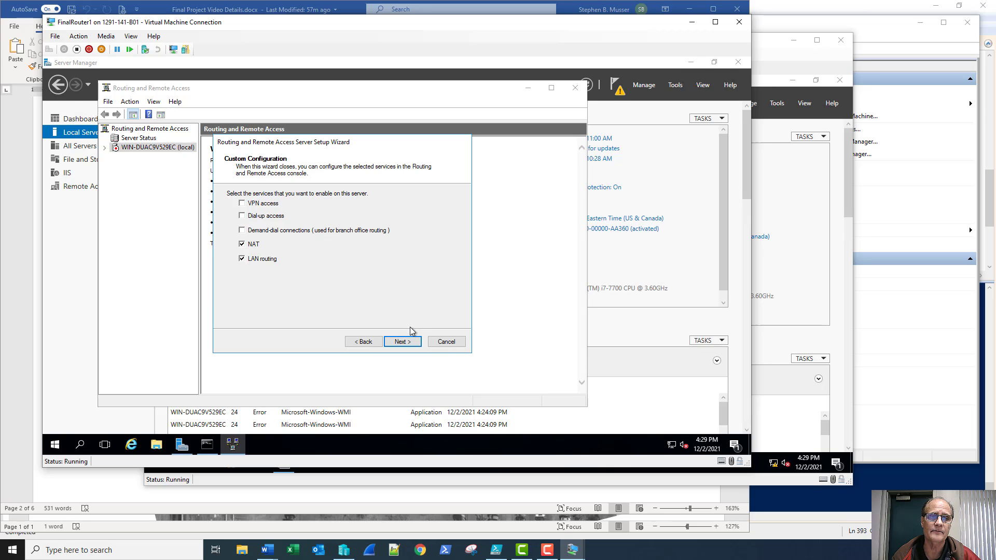
click(404, 343)
click(399, 341)
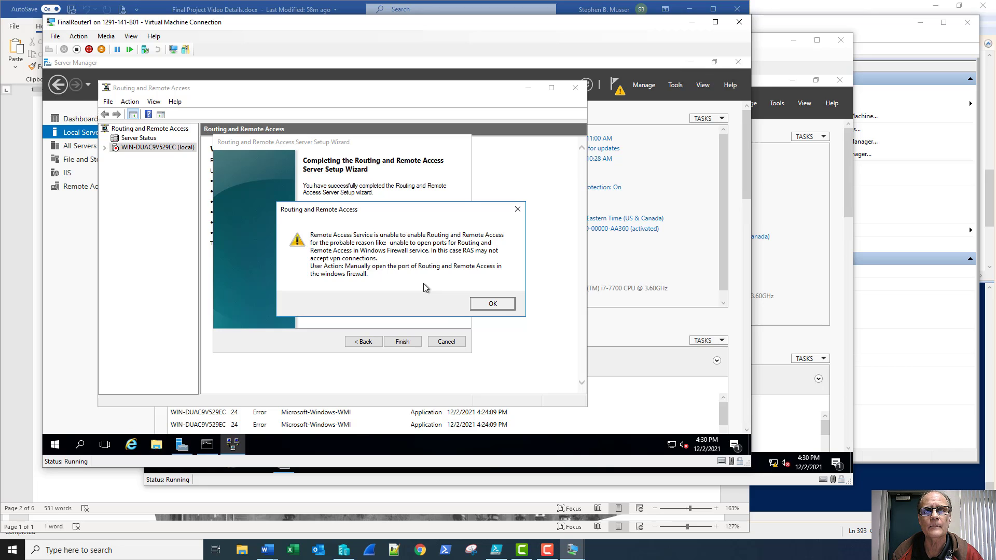
click(502, 304)
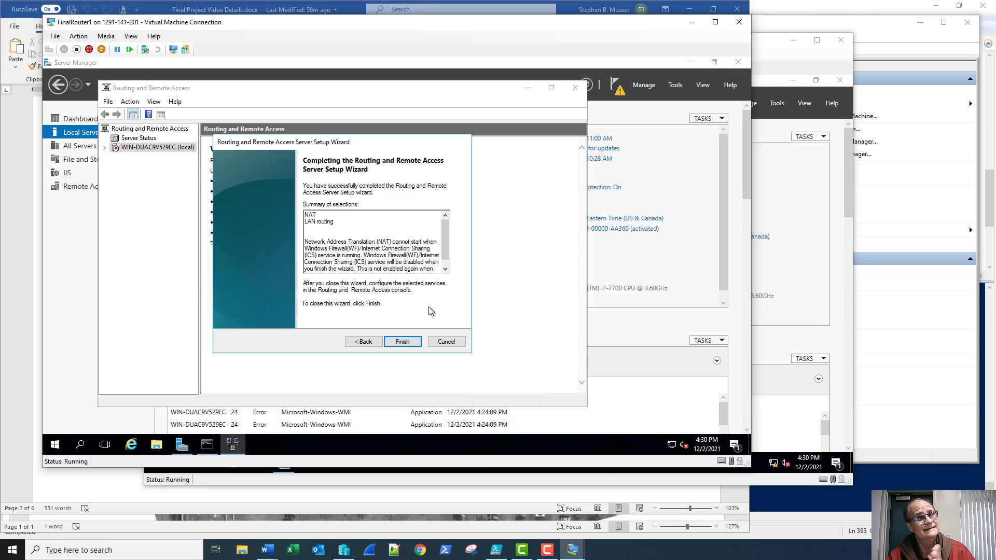
key(Return)
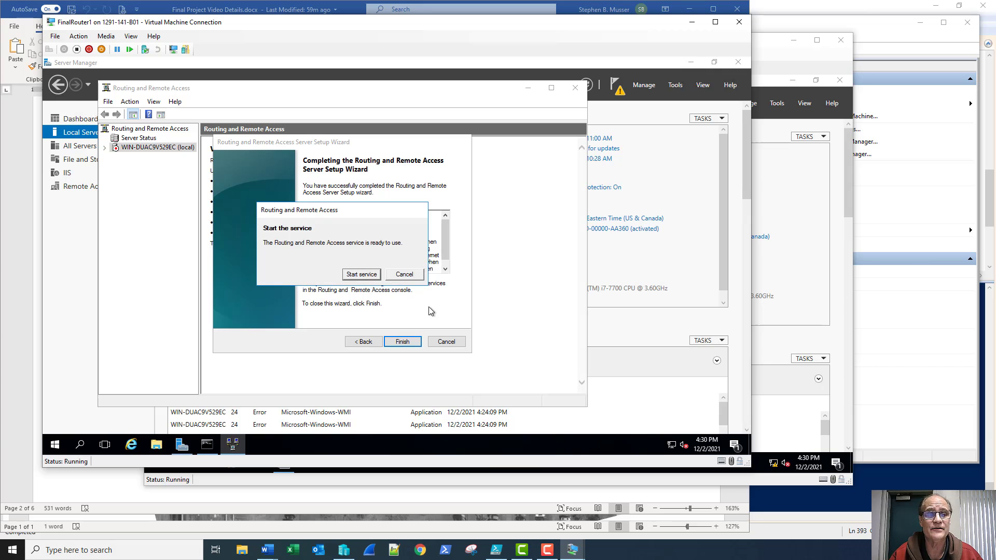
click(357, 278)
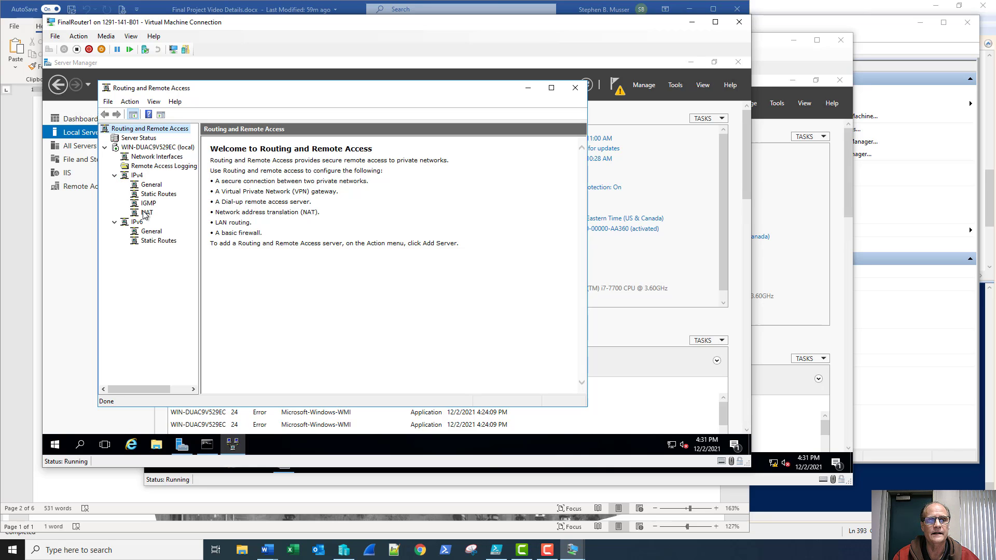
Review the NAT list and the IPv4 interfaces External, Subnet1 and WANLink
click(146, 213)
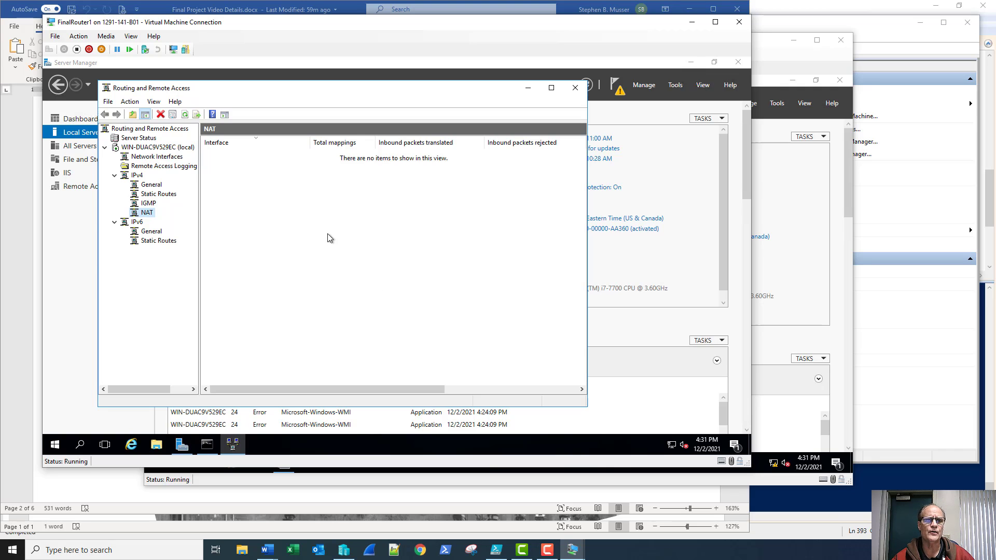
click(152, 185)
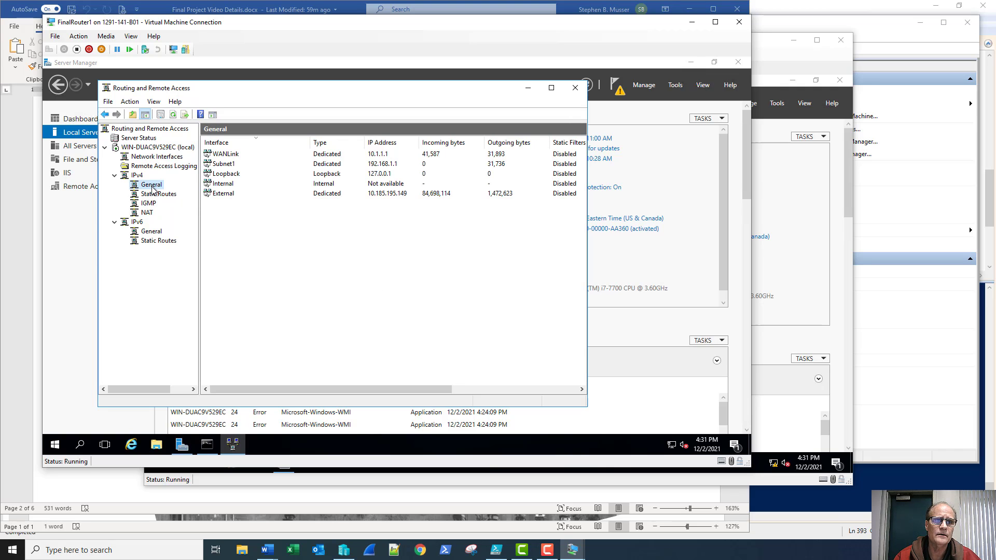
click(228, 194)
click(230, 164)
click(232, 154)
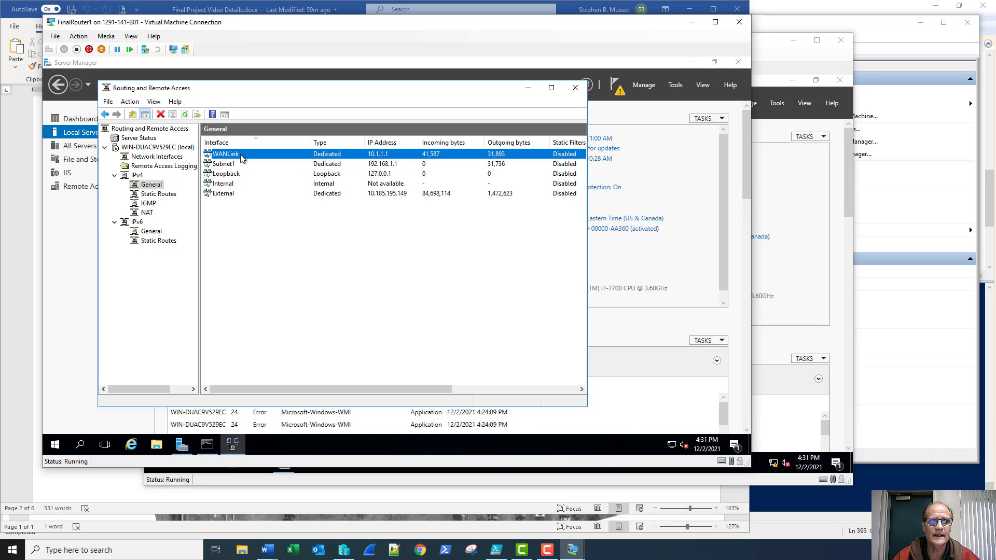
Add External to NAT as the public interface with NAT enabled
right_click(145, 213)
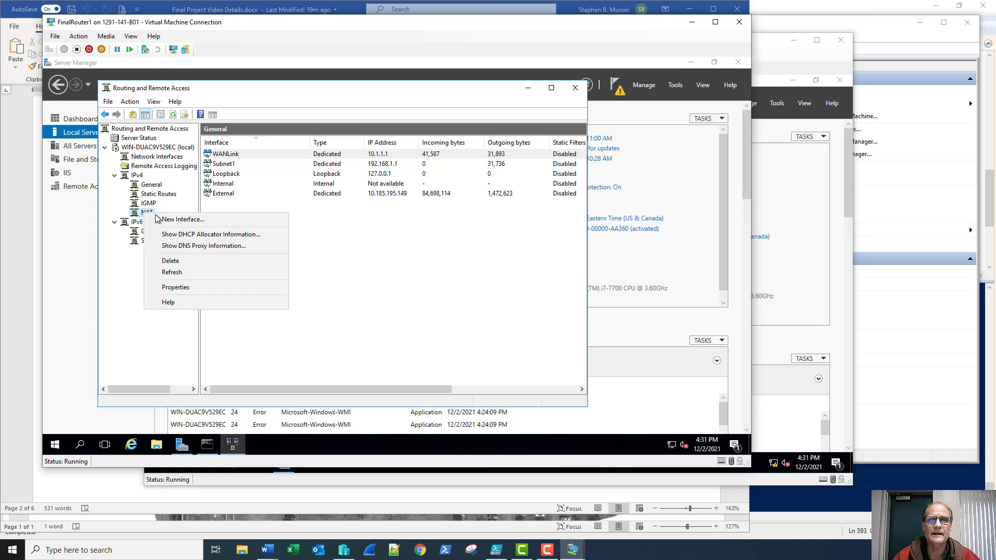
click(163, 220)
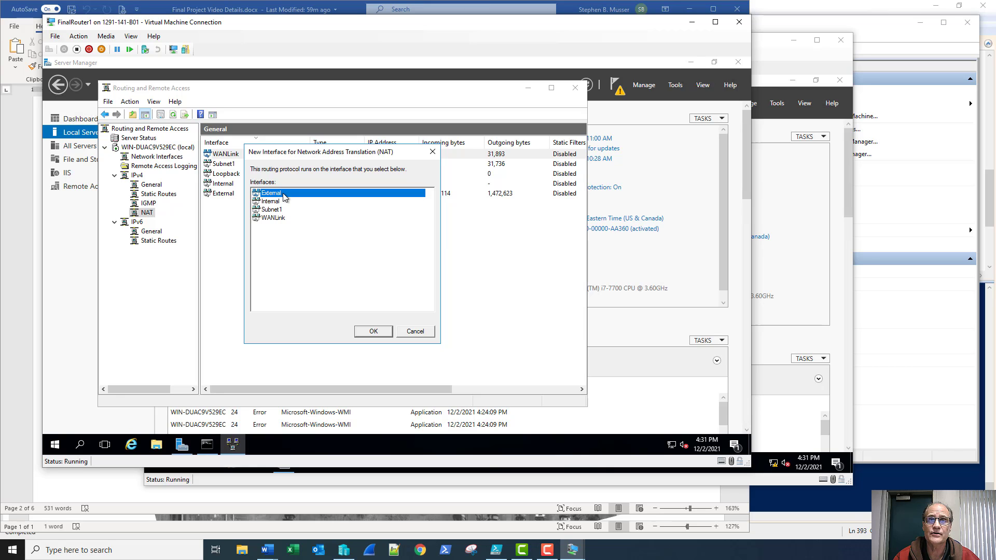
click(373, 332)
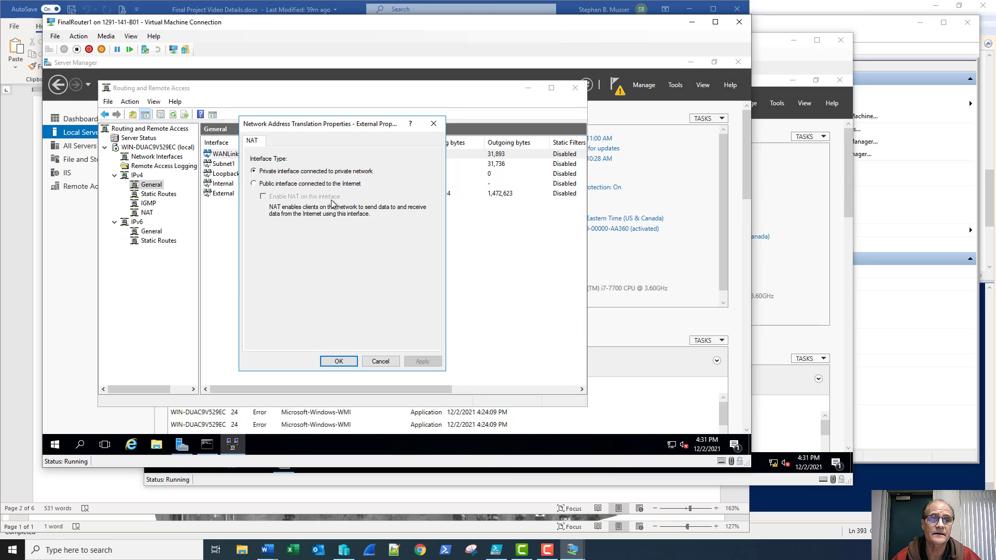
click(253, 184)
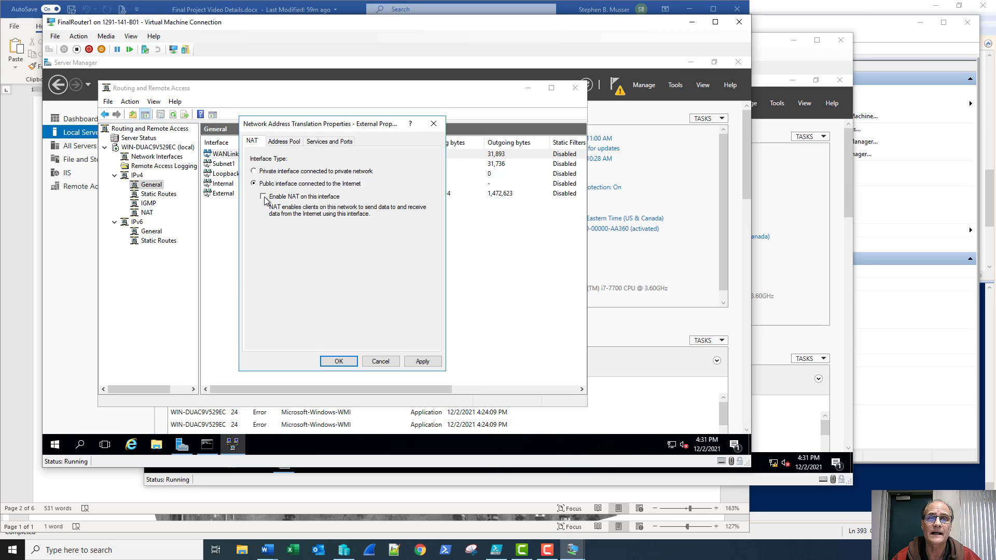
click(263, 198)
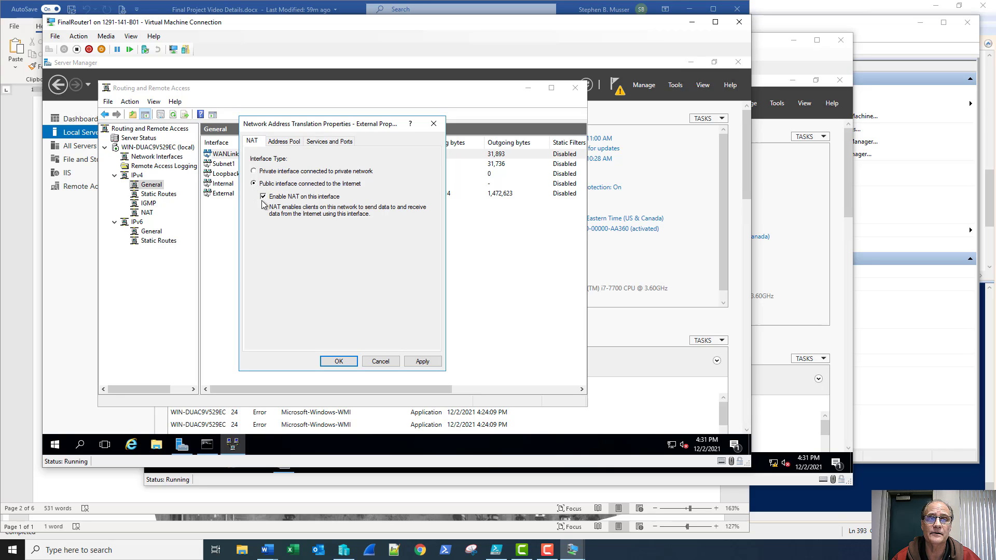
click(336, 363)
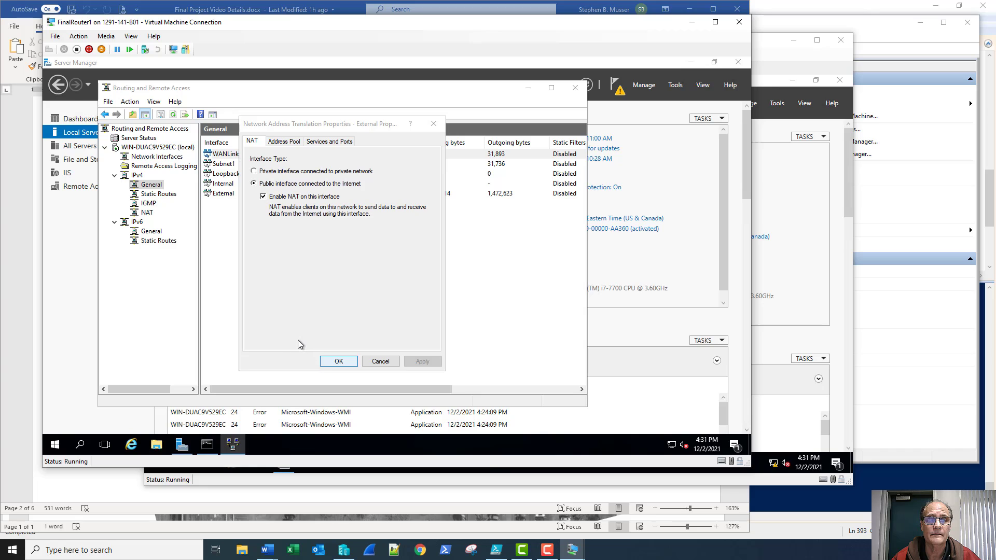
click(147, 212)
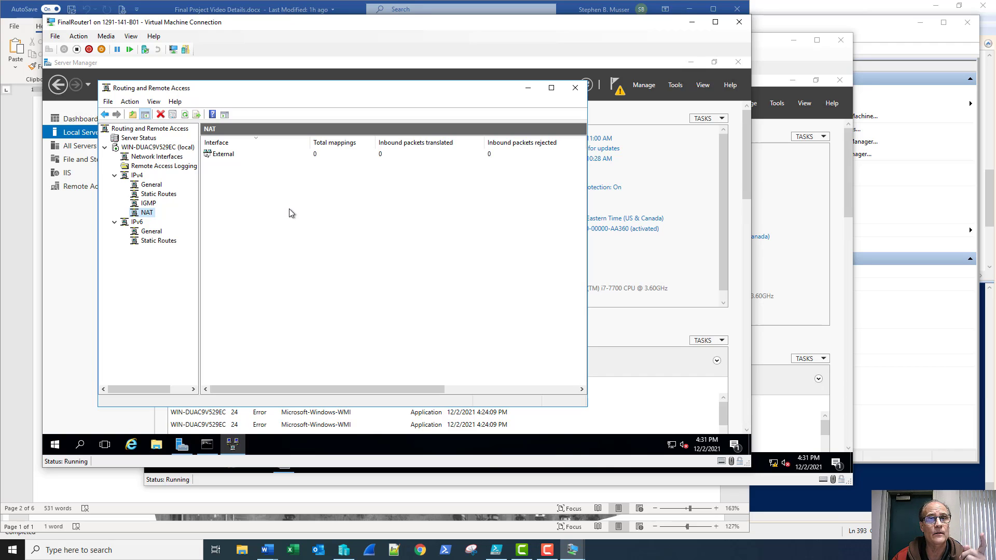
Add Subnet1 and WANLink to NAT as private interfaces
right_click(143, 216)
click(171, 224)
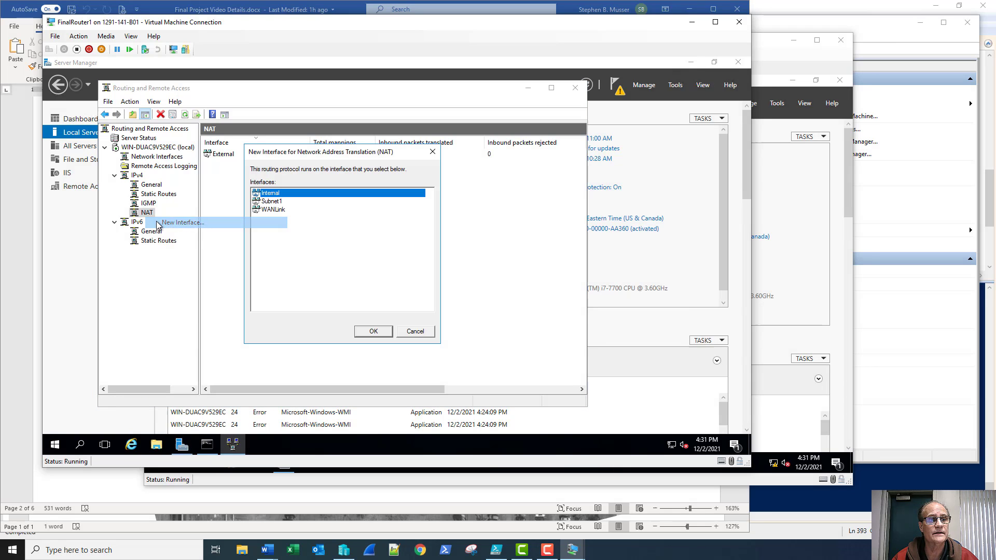
click(270, 203)
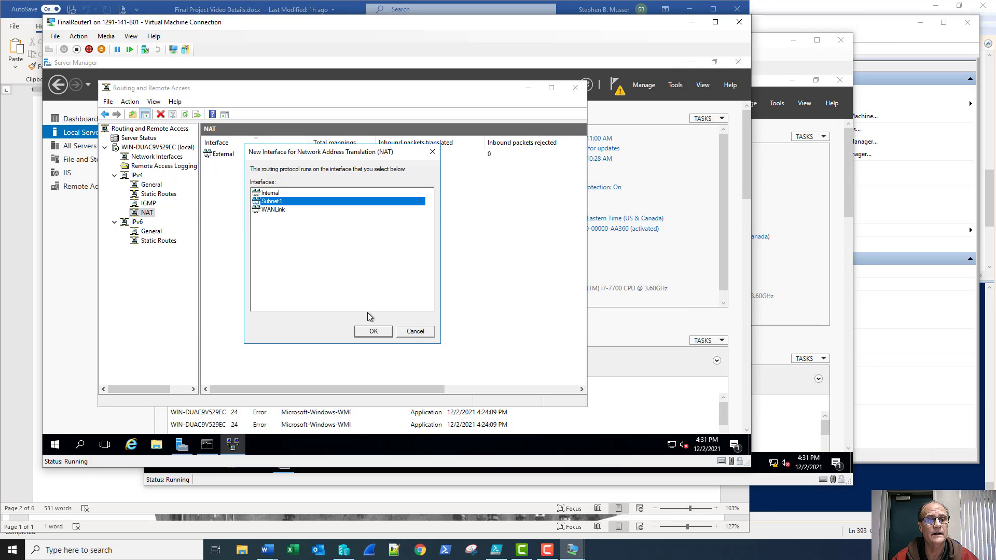
click(372, 333)
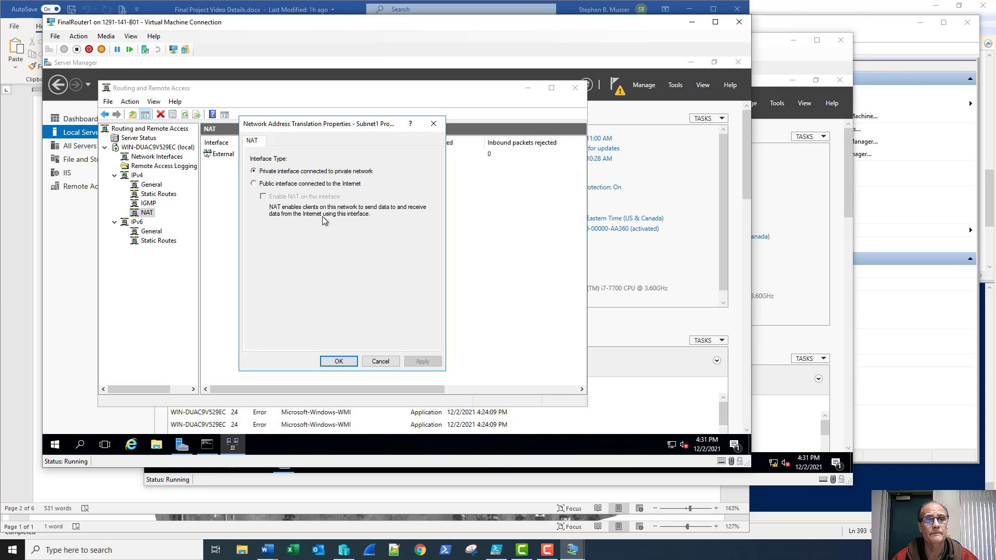
click(340, 362)
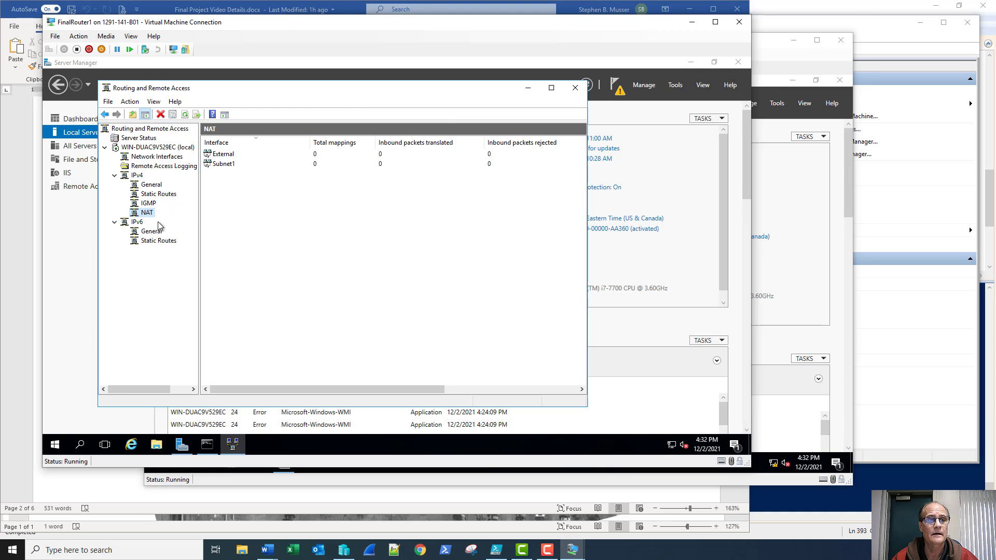
right_click(147, 215)
click(166, 218)
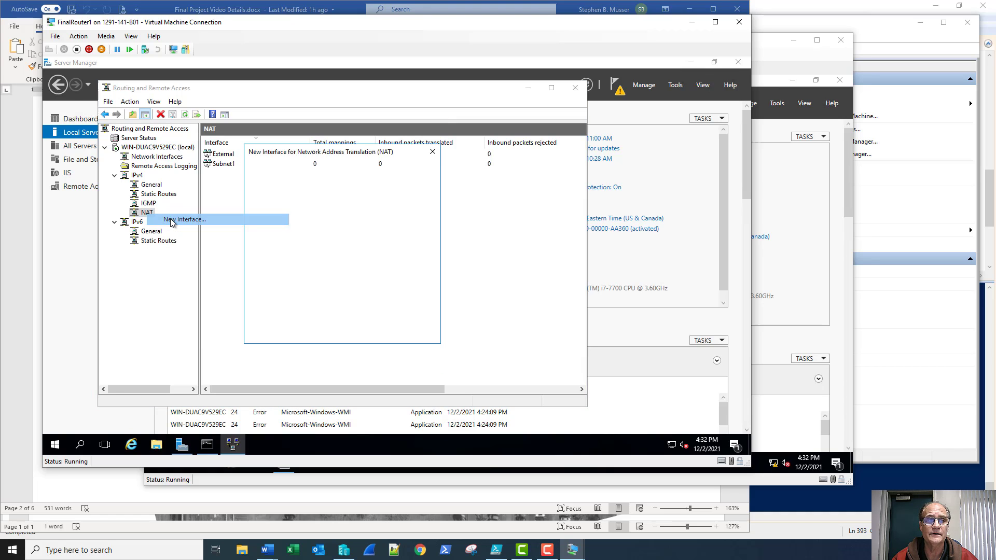
click(280, 204)
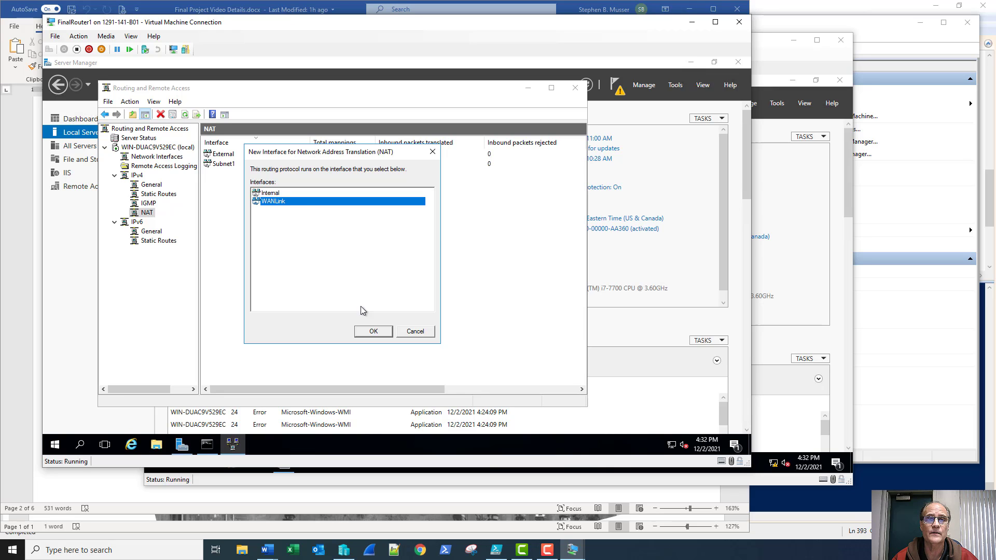
click(374, 332)
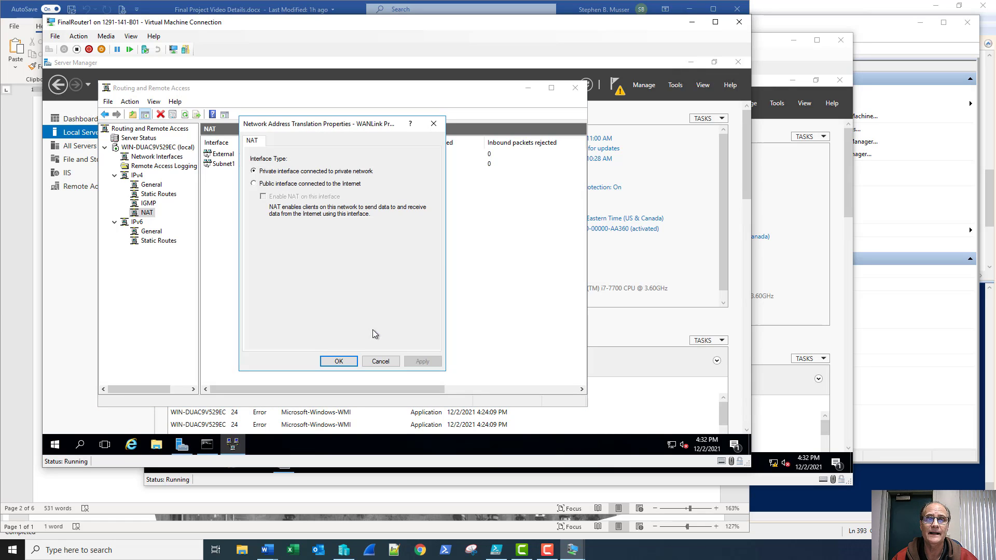
click(340, 362)
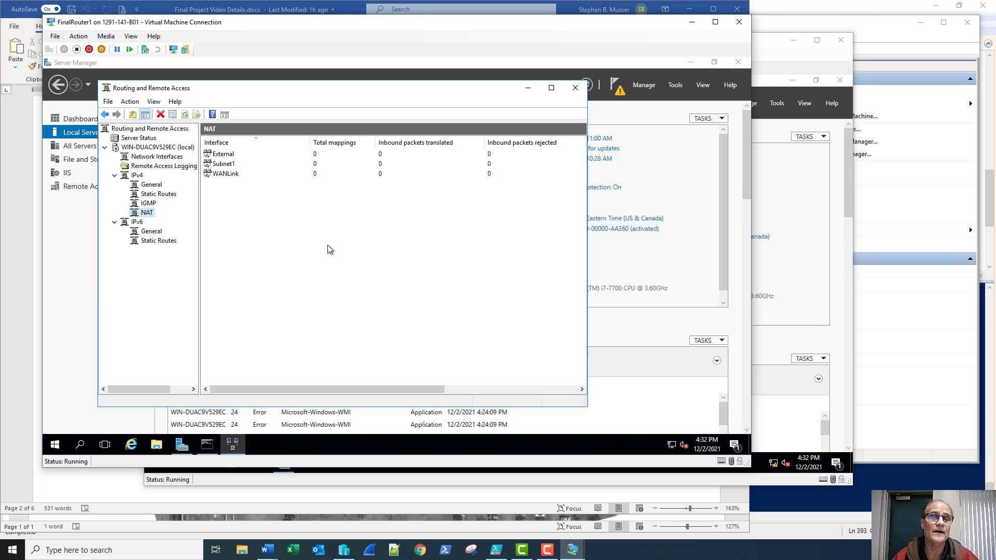
Add RIP Version 2 as a new IPv4 routing protocol
right_click(149, 185)
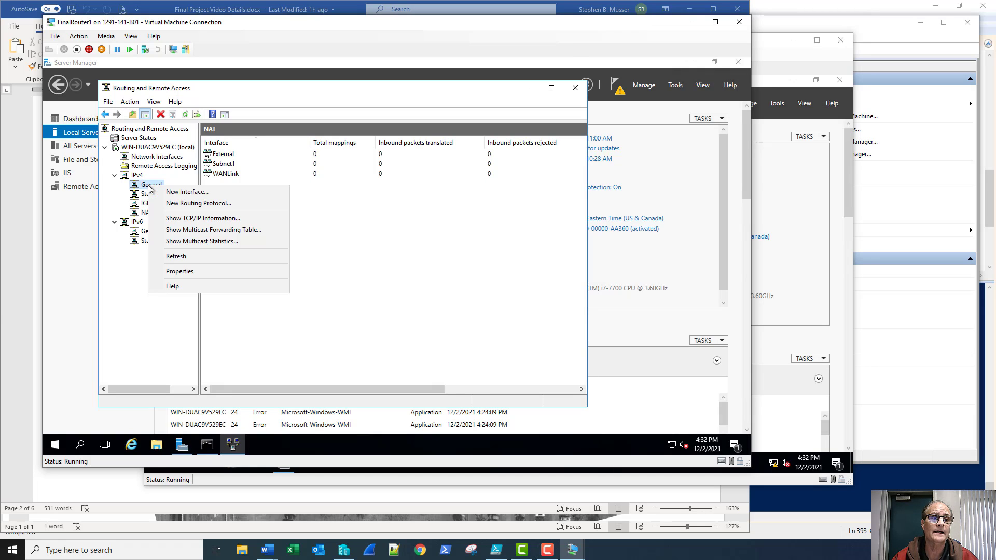
click(171, 205)
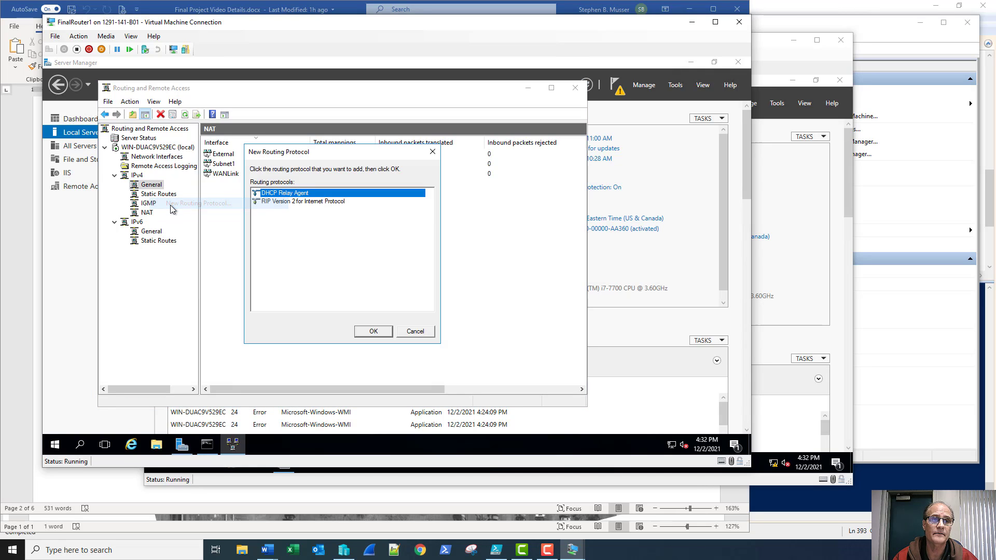
click(265, 202)
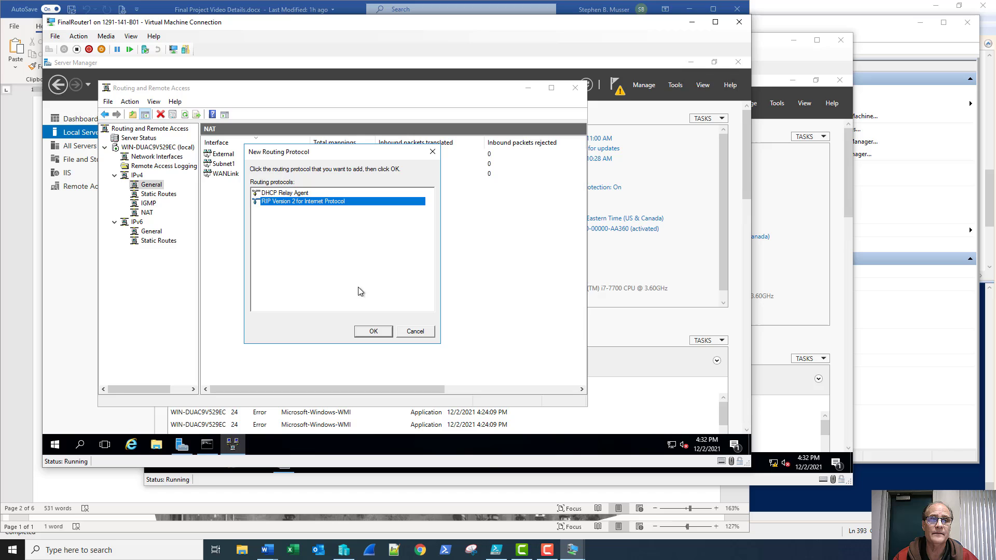
click(372, 331)
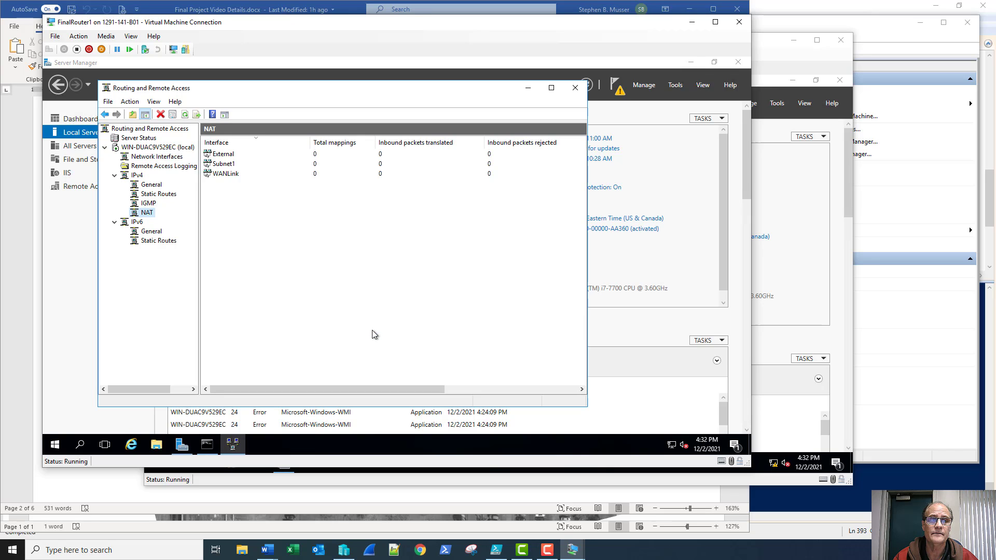
click(150, 175)
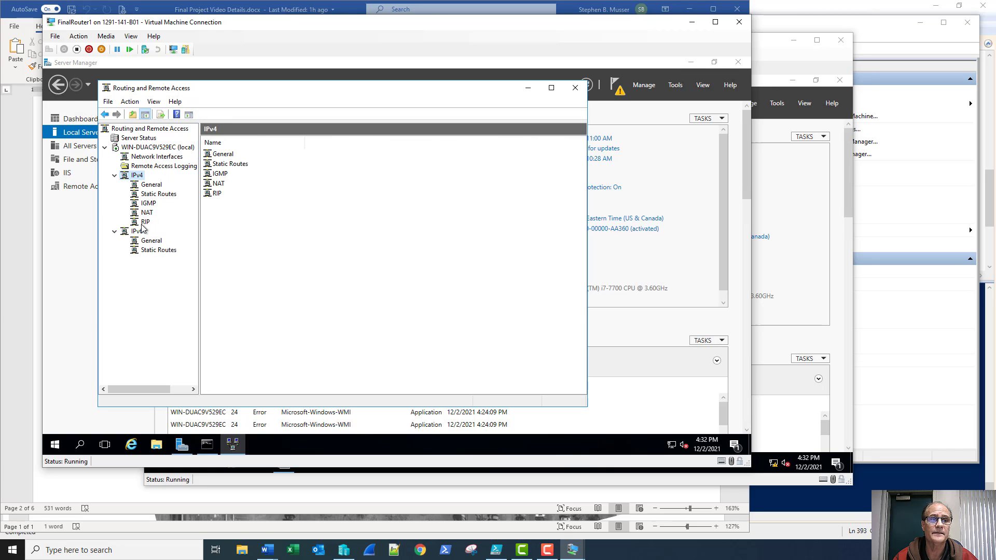
click(144, 222)
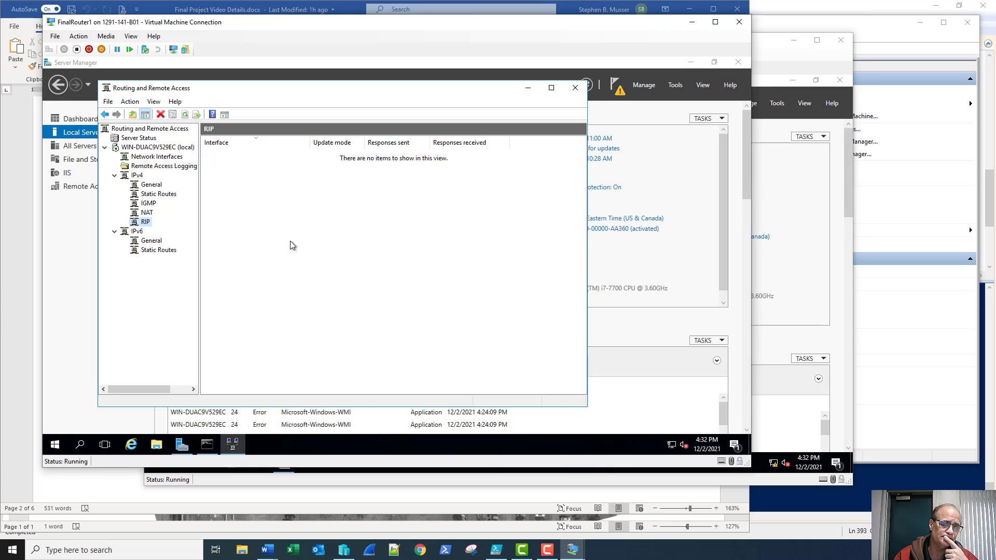
Add Subnet1 and WANLink as RIP interfaces with default properties
right_click(147, 226)
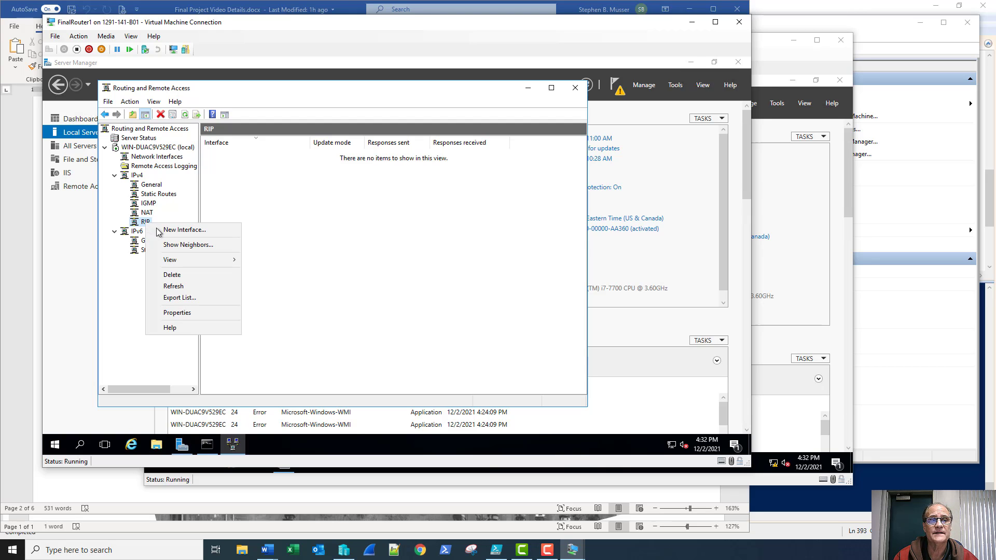
click(161, 230)
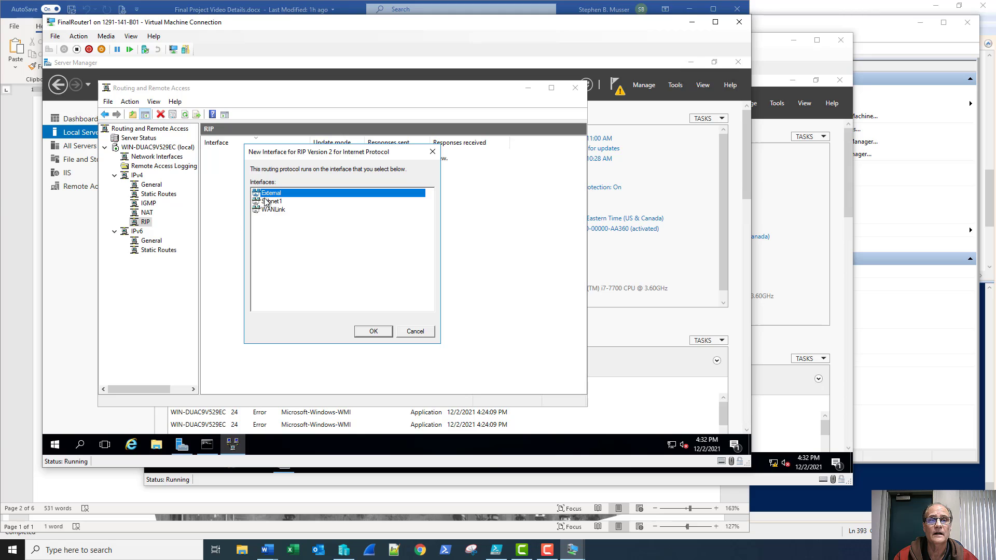
click(270, 202)
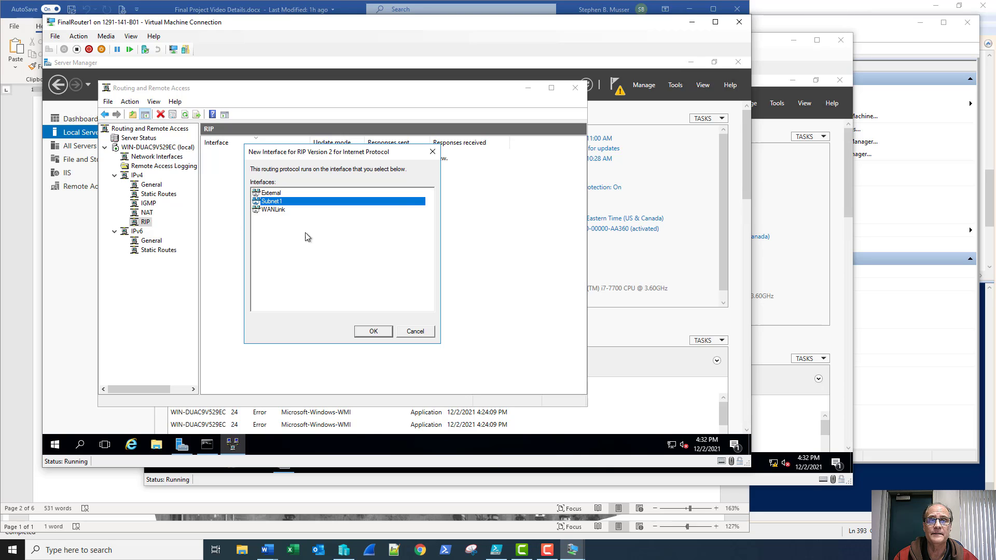
click(374, 332)
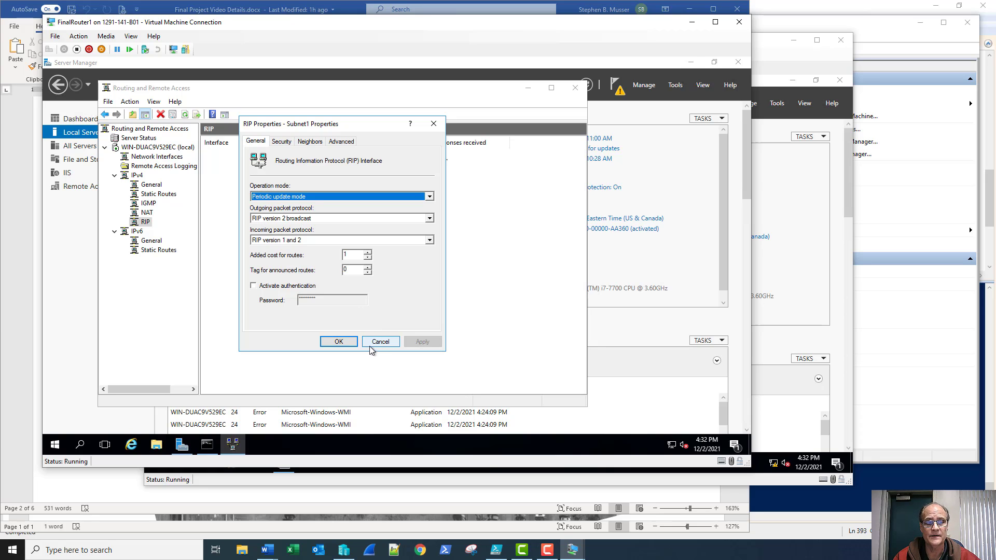
drag(347, 346, 289, 328)
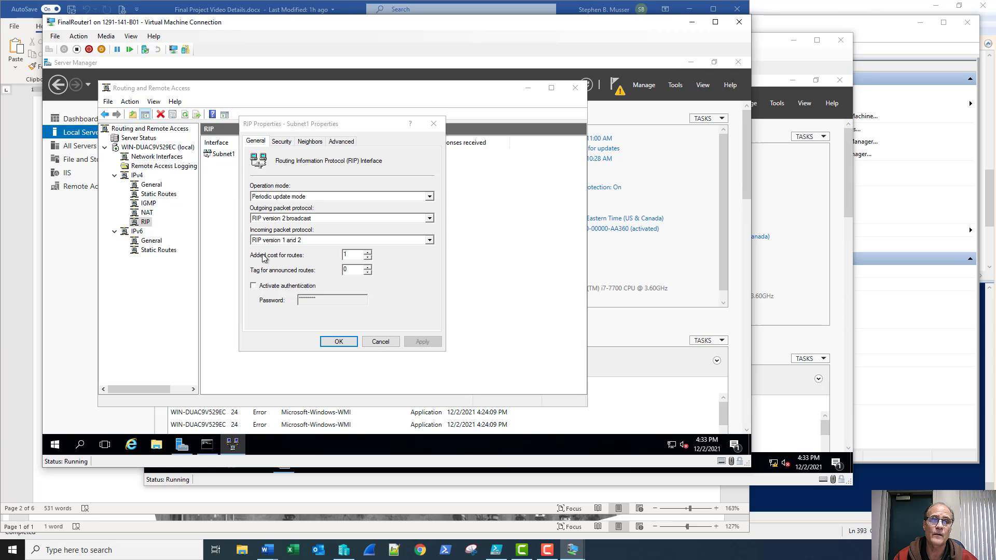
right_click(146, 225)
click(158, 229)
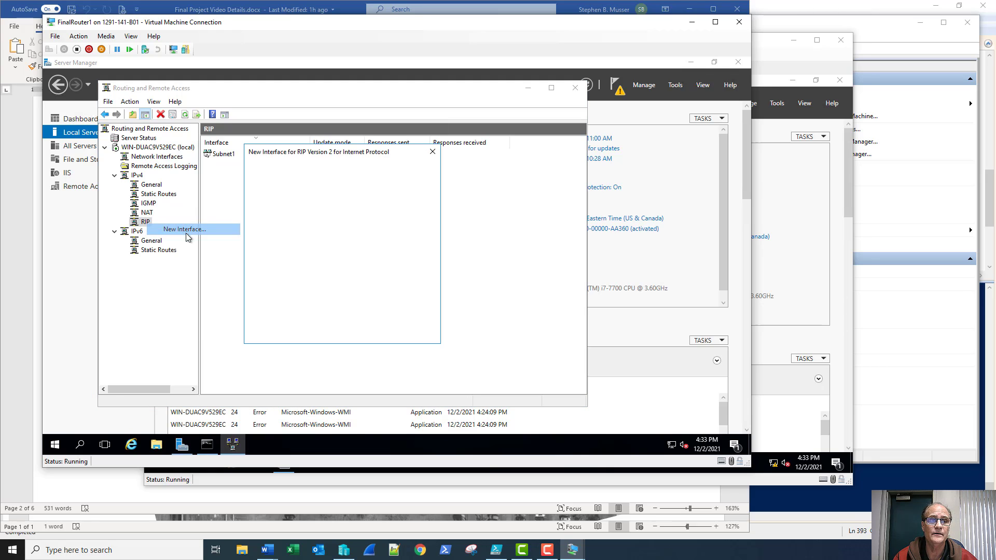
click(279, 204)
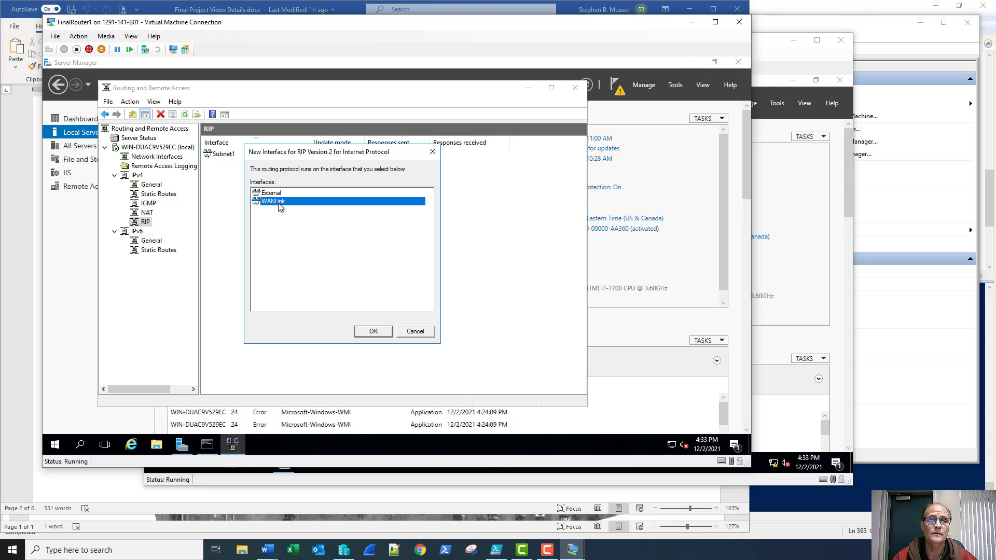
click(369, 332)
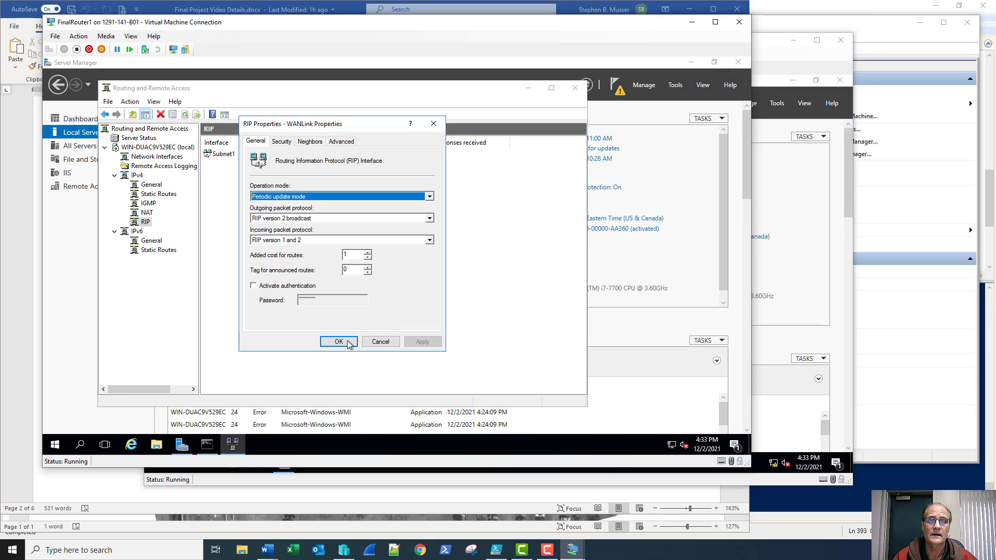
click(347, 342)
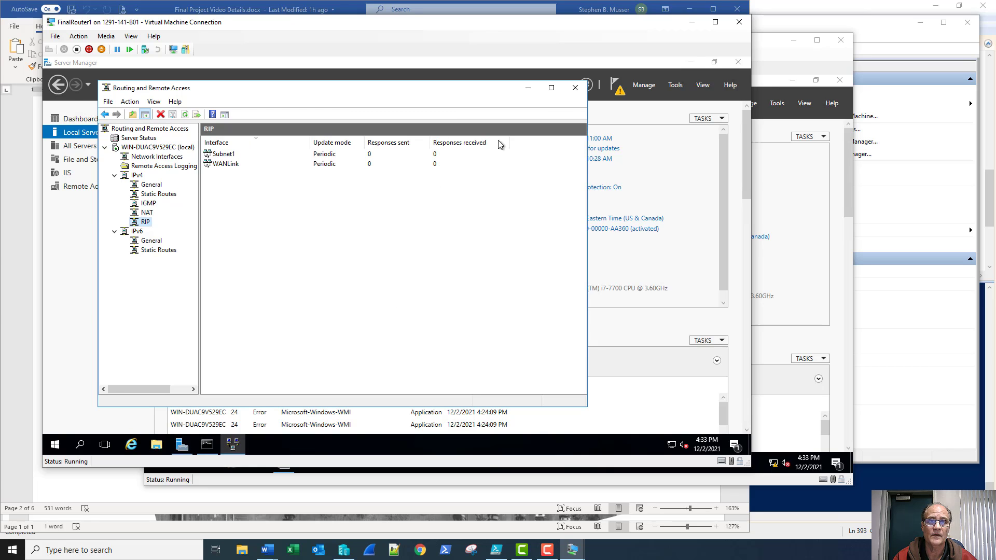
Close the routing console, restart FinalRouter1 with reason Other (Planned), and switch to FinalRouter2
click(575, 88)
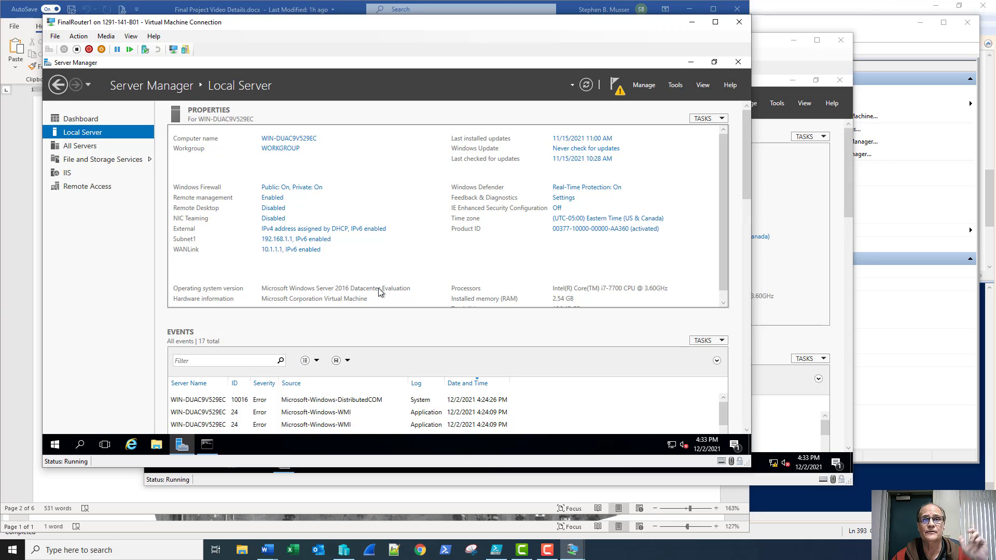
right_click(56, 445)
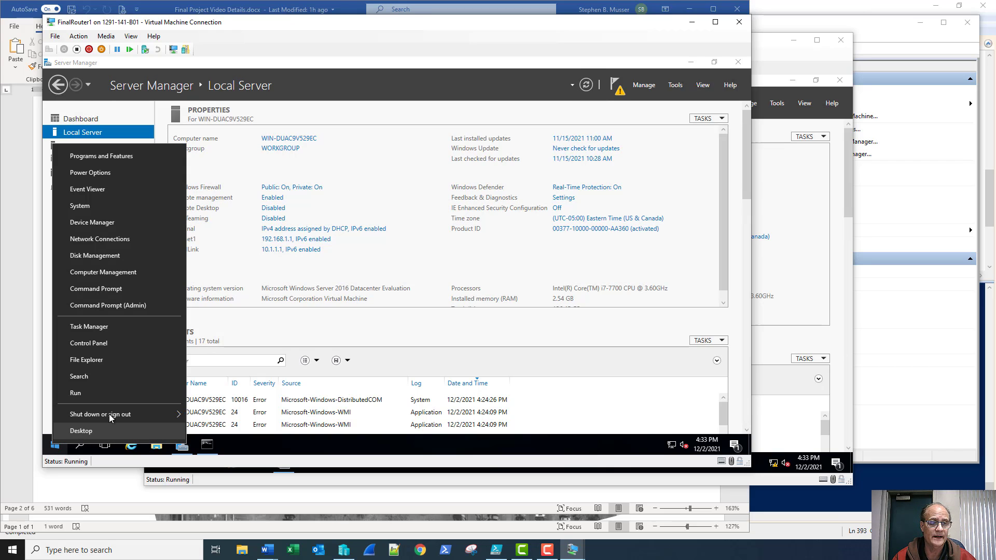
mouse_move(163, 415)
click(201, 407)
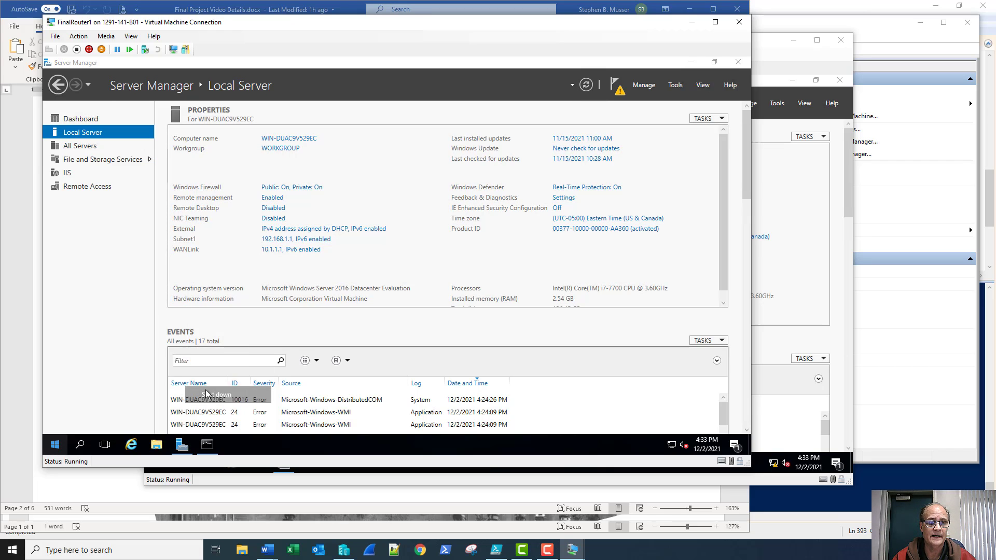
click(176, 404)
click(140, 400)
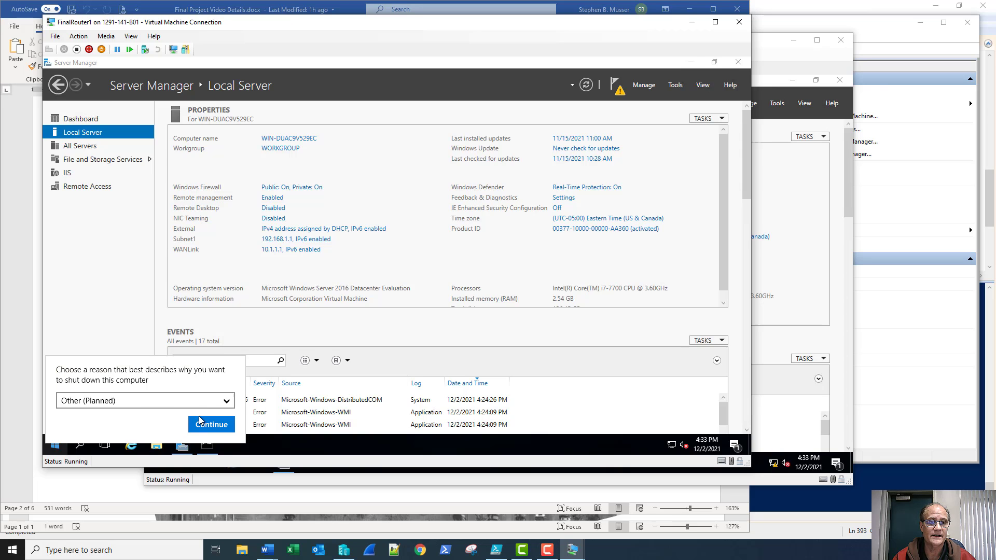
click(207, 422)
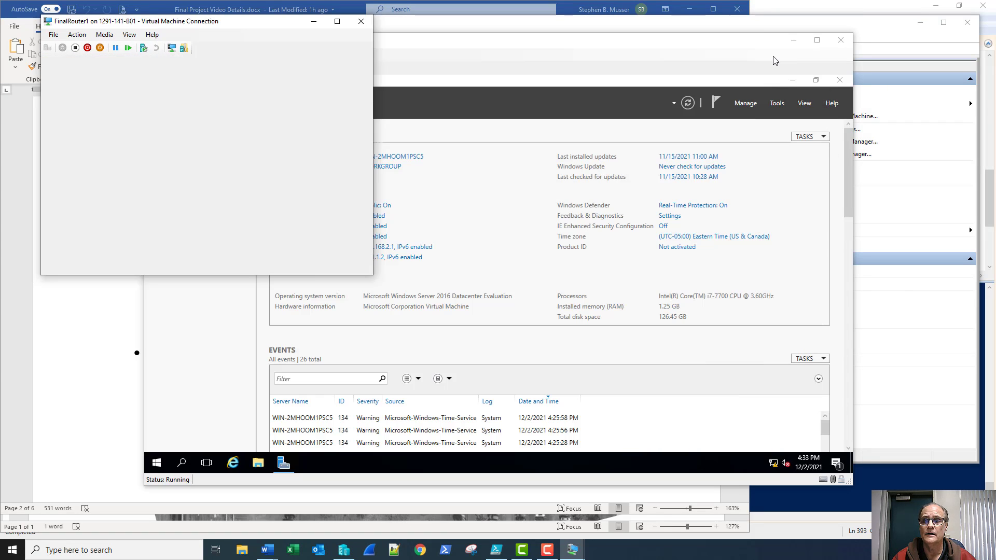
click(531, 263)
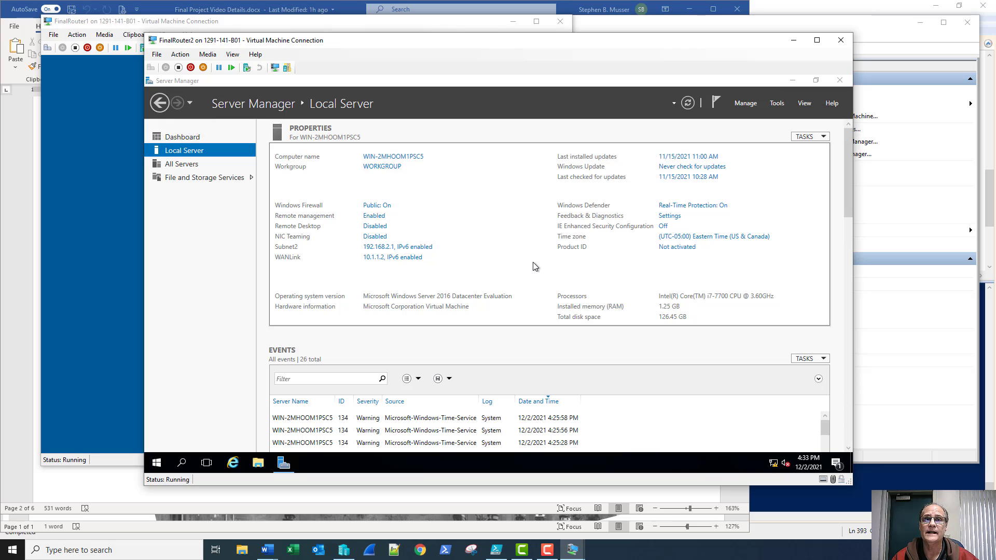
Start the Add Roles and Features Wizard on FinalRouter2 and select the Remote Access role
click(745, 102)
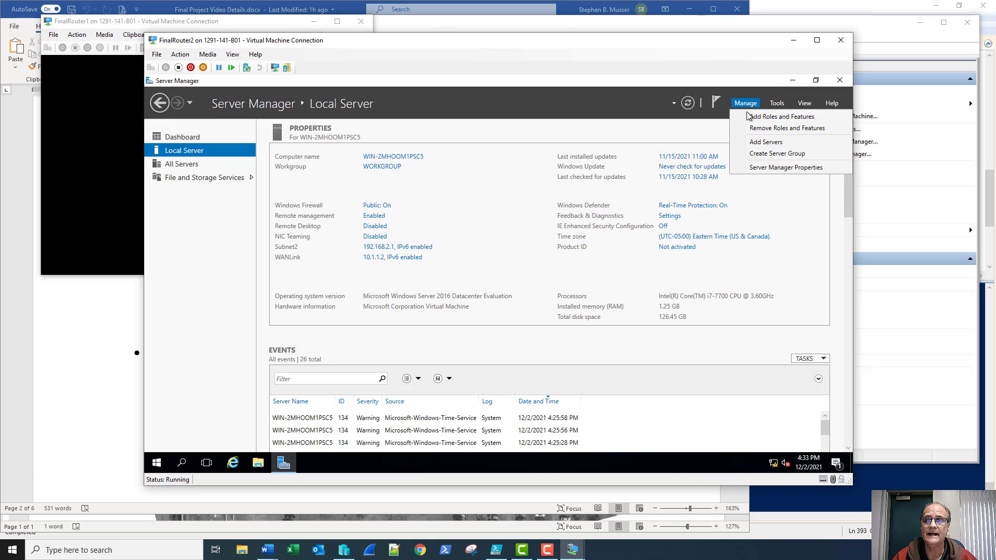
click(747, 114)
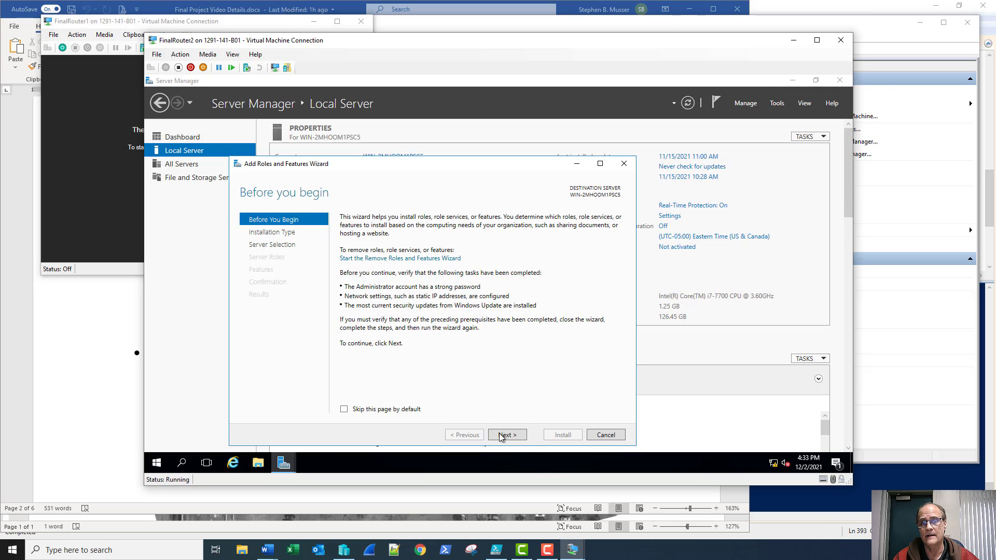
click(499, 434)
click(500, 434)
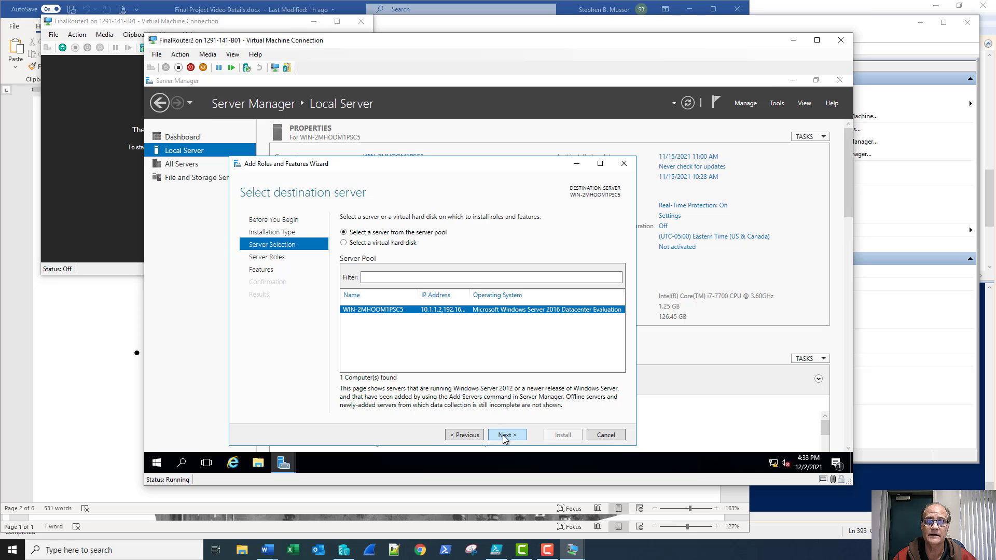
click(502, 436)
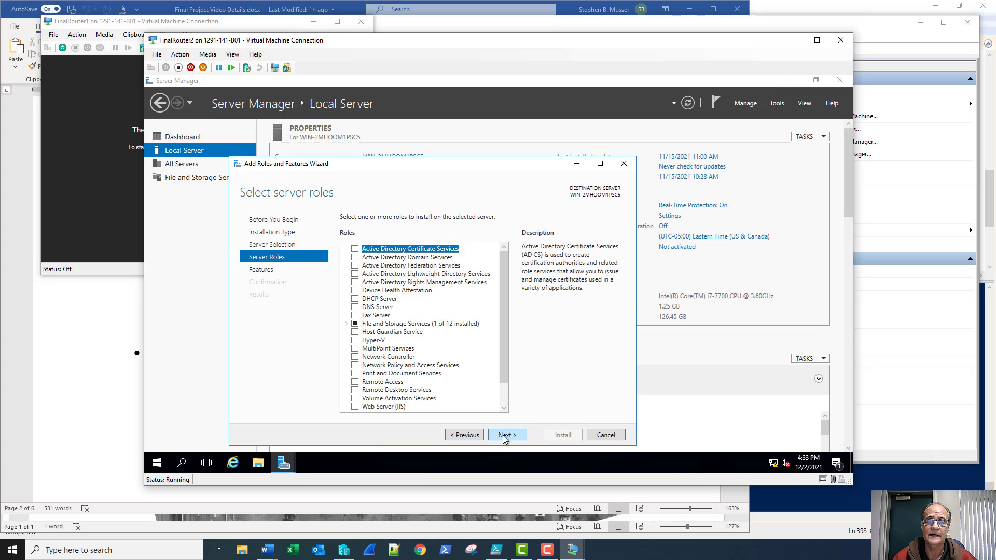
click(355, 382)
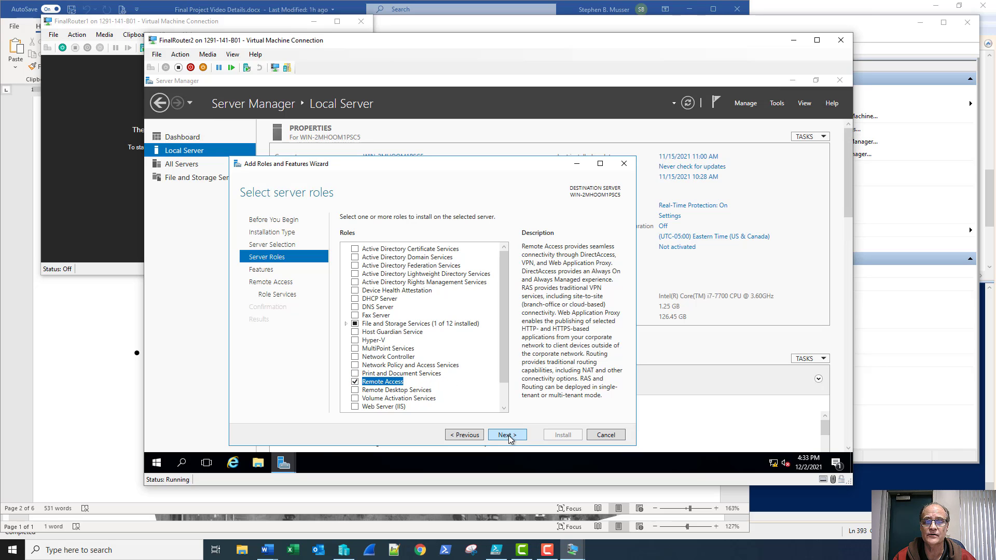
click(507, 434)
click(504, 435)
click(503, 435)
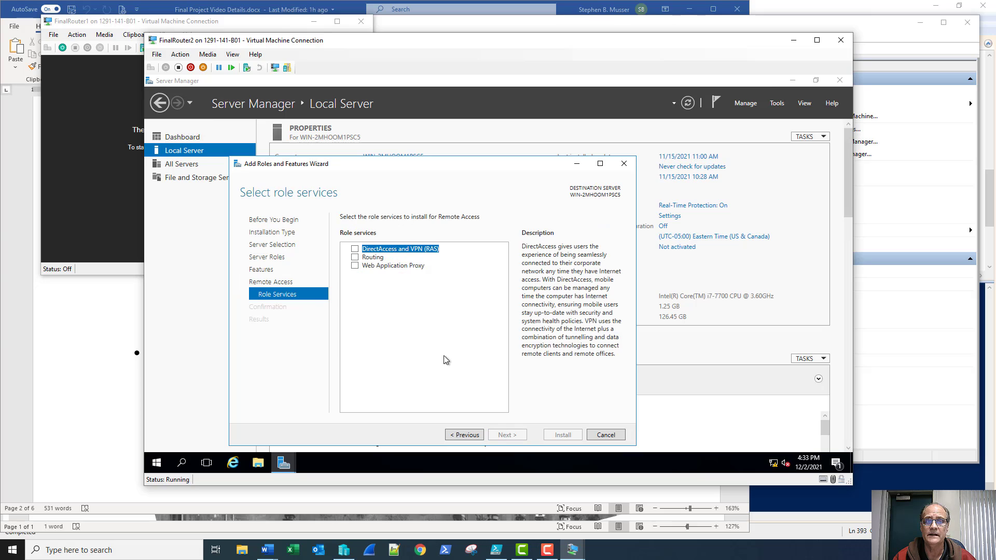
Add the Routing role service with its required features and begin installation
click(354, 258)
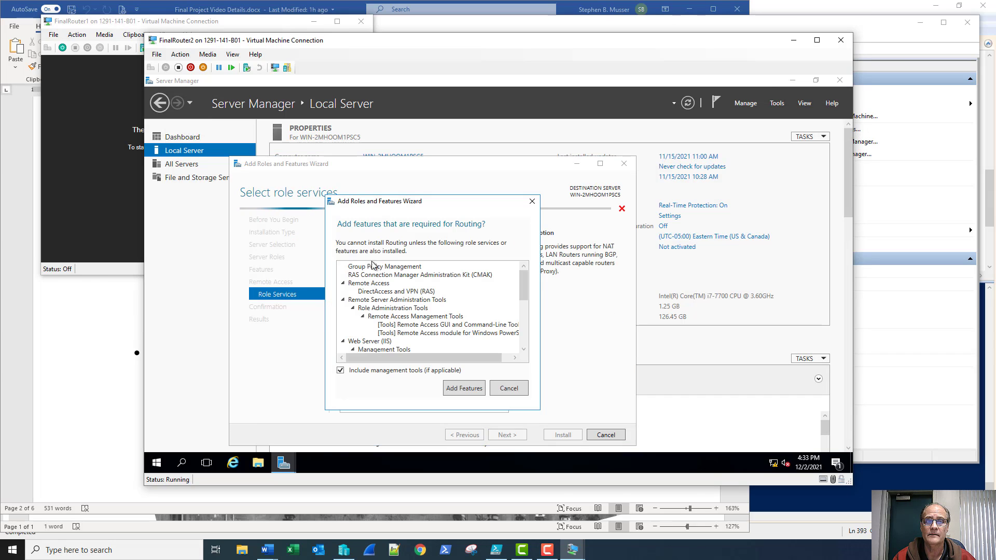
click(471, 392)
click(509, 438)
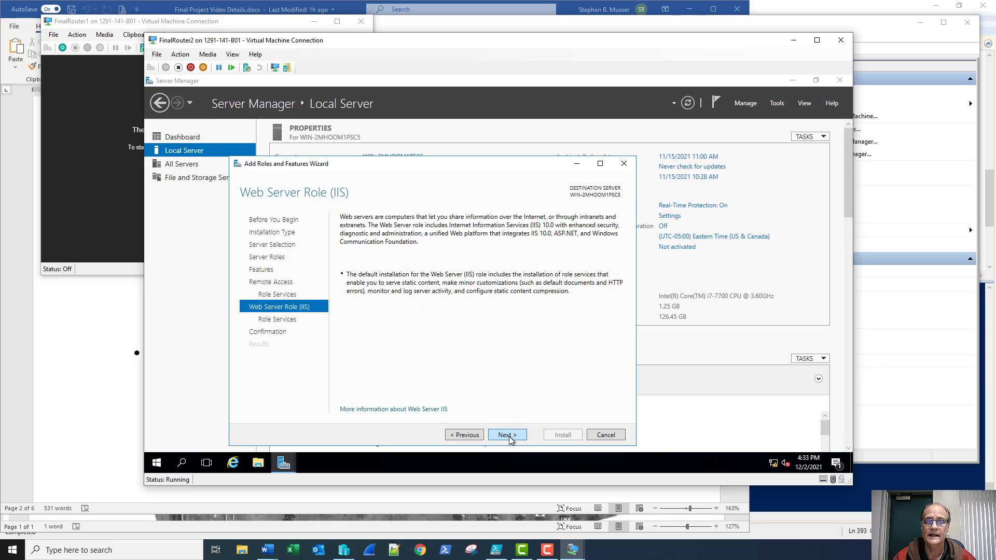
click(508, 437)
click(508, 436)
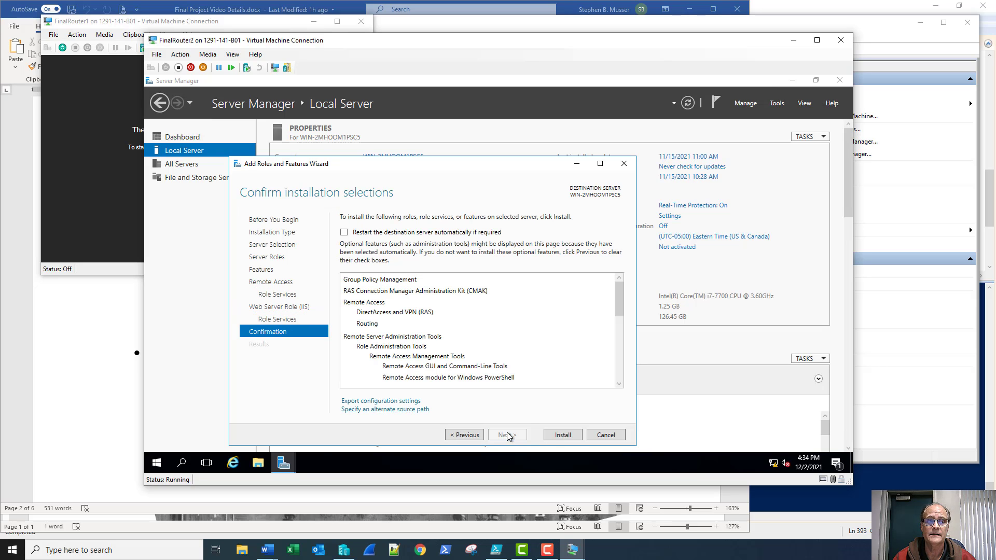
click(562, 435)
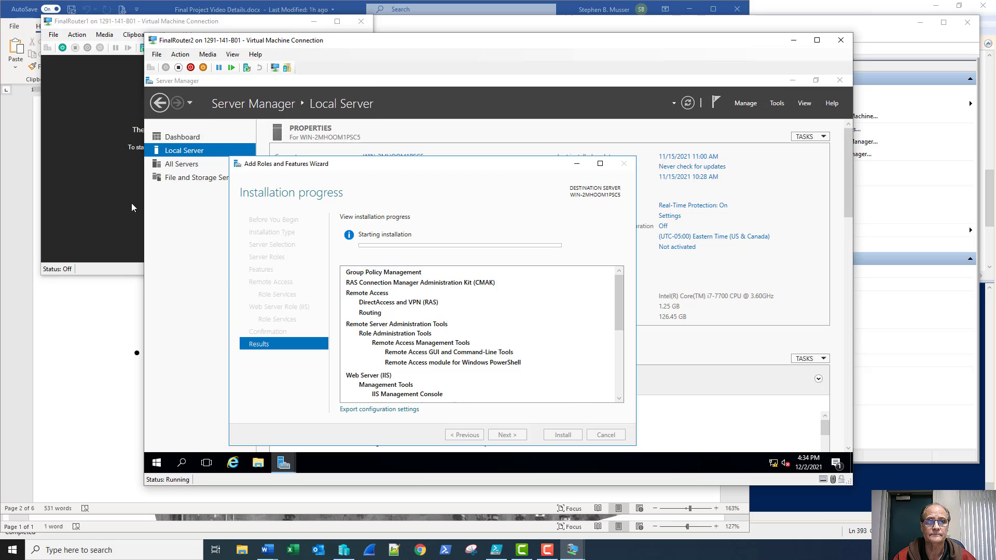
click(98, 144)
Power on FinalRouter1 and sign in as Administrator with the account password
click(213, 170)
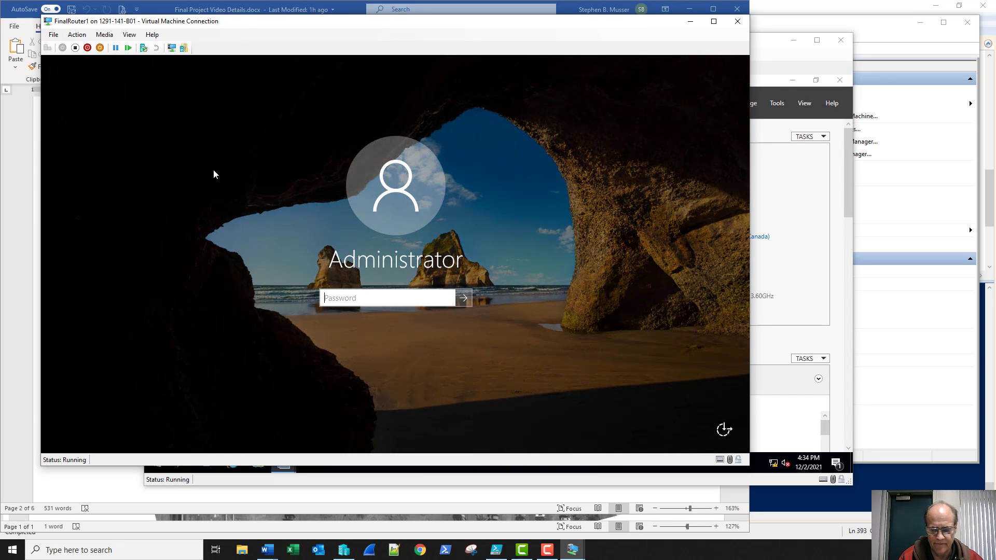
text(P)
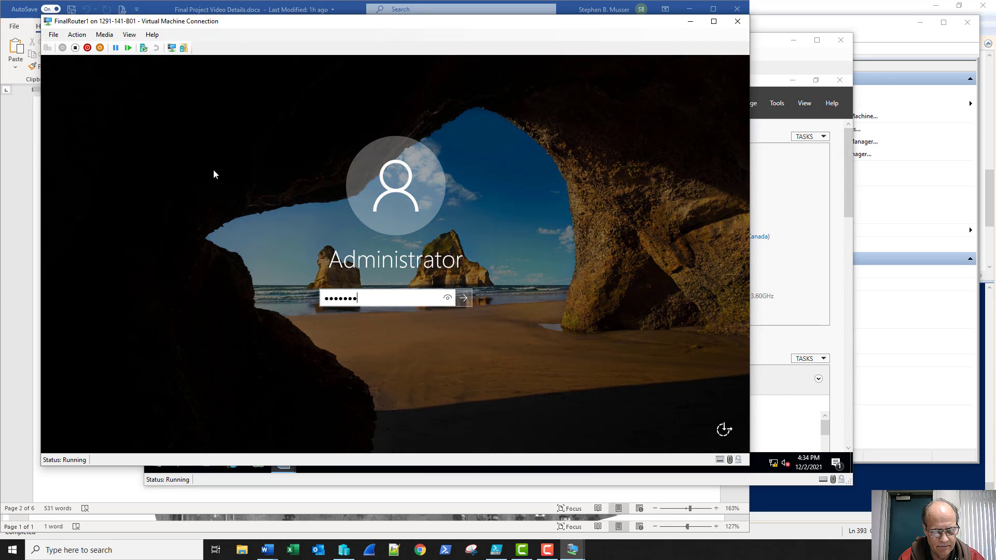
key(Return)
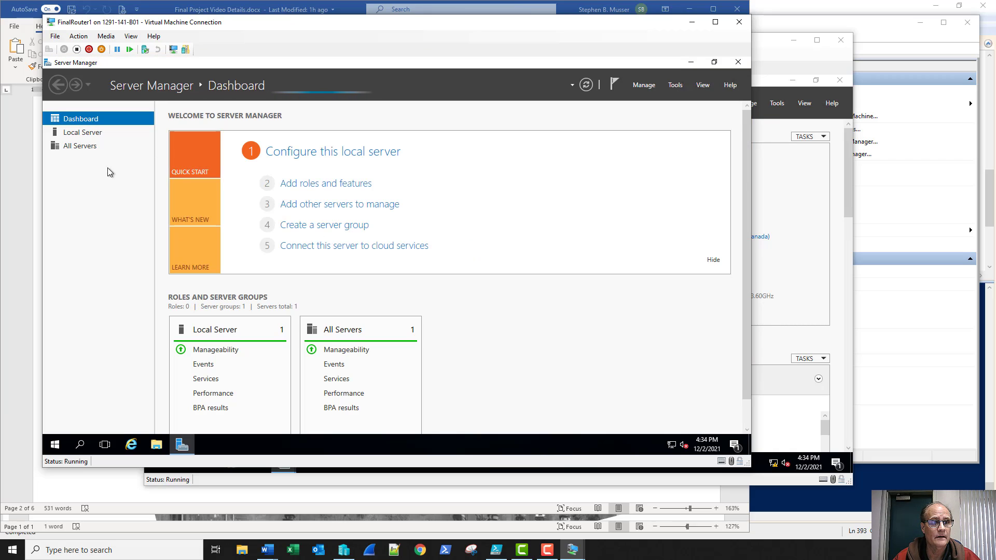
right_click(54, 445)
In an admin Command Prompt, run ping 8.8.8.8, ping 8.8.8.8 -a, and ping 10.1.1.2
click(92, 292)
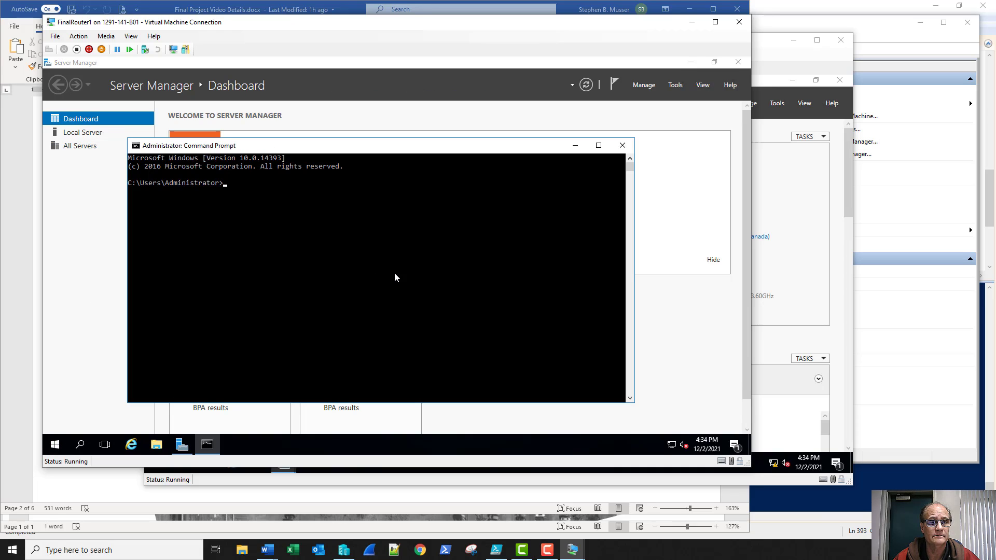
text(ping 8)
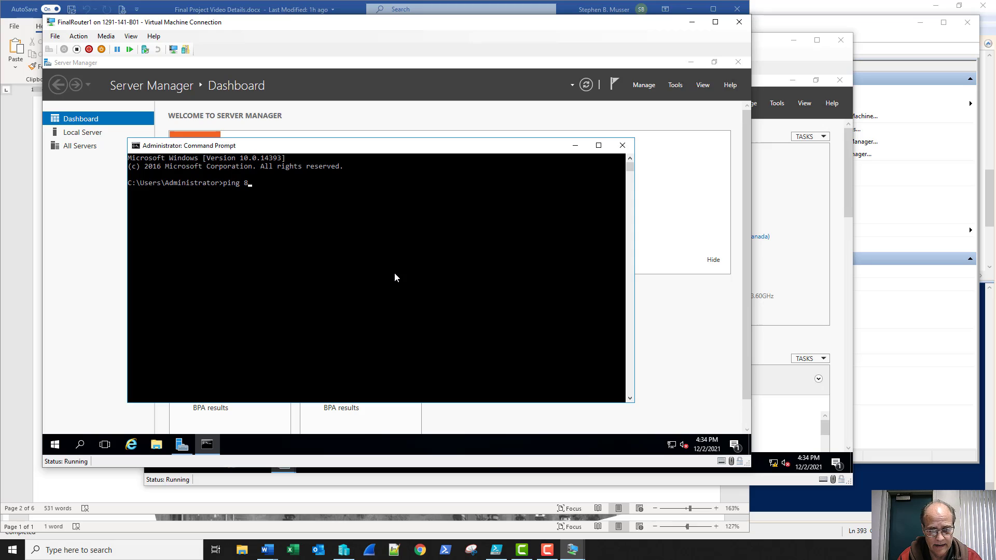
text(.8.8.8)
key(Return)
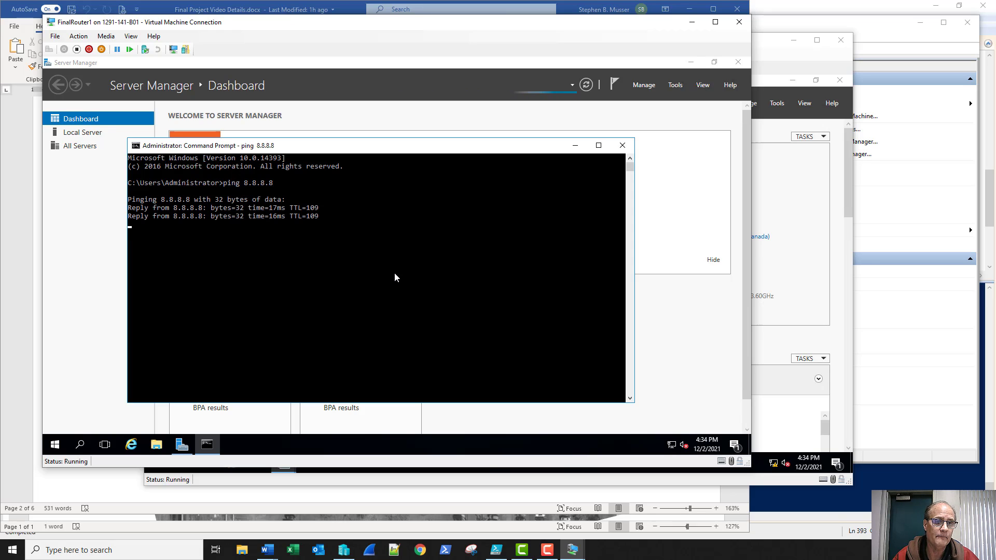
key(Up)
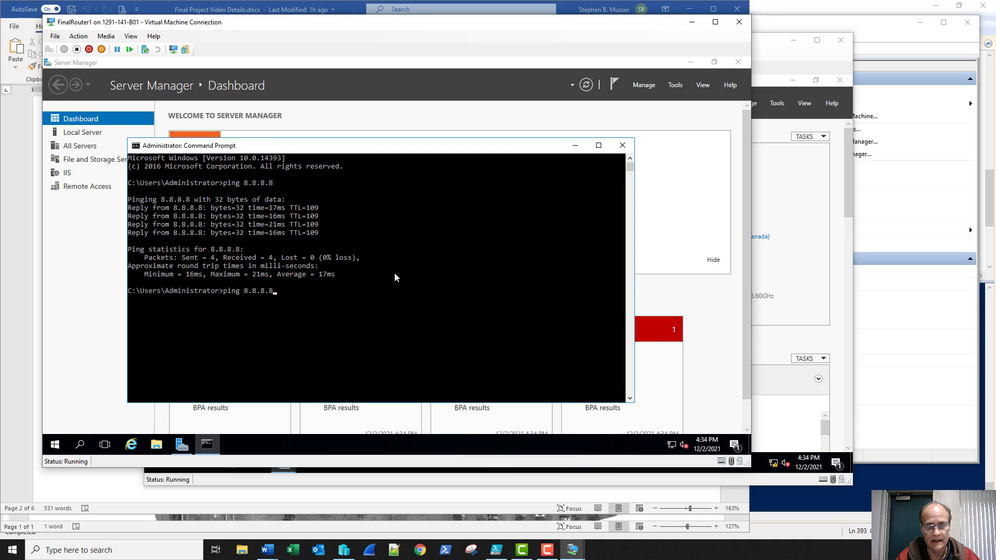
text(-a)
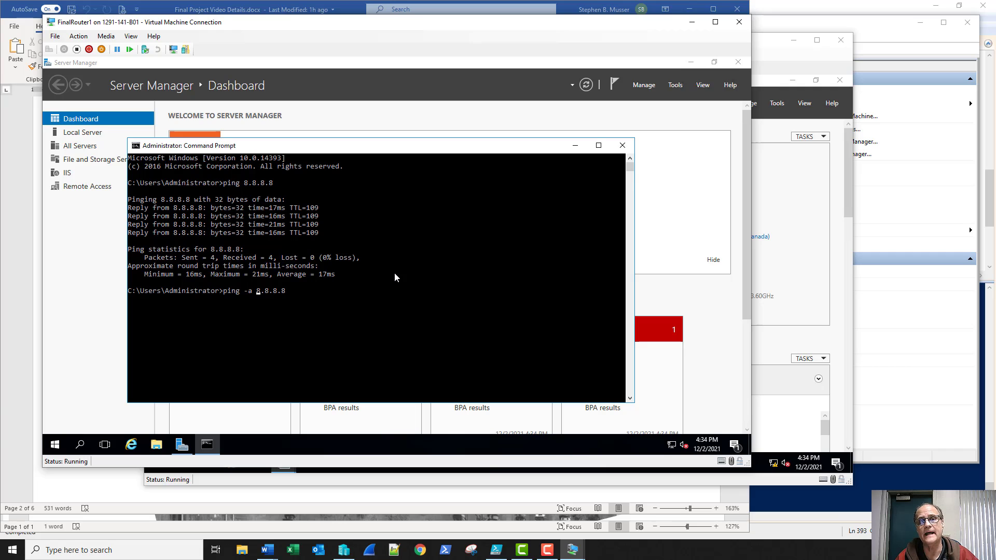
key(Return)
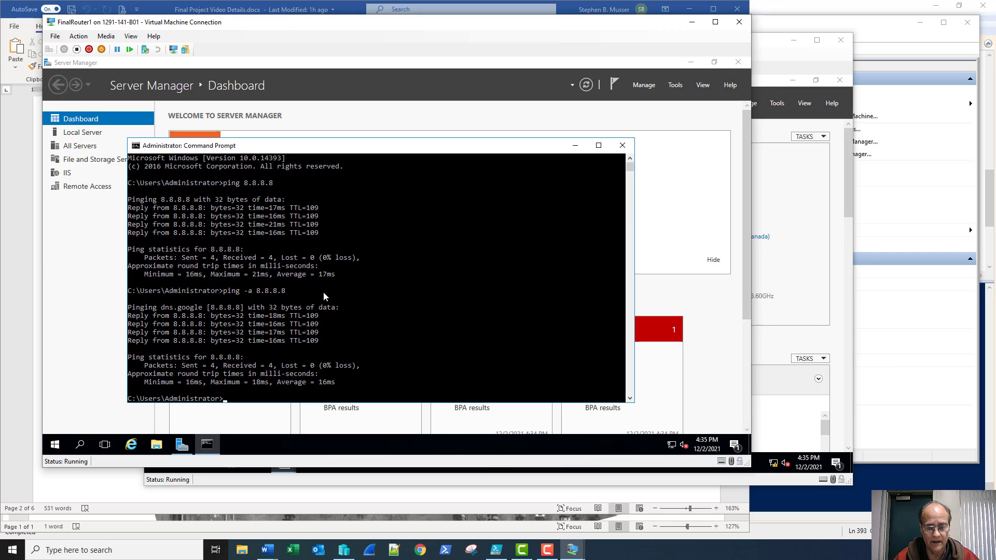
text(ping 1)
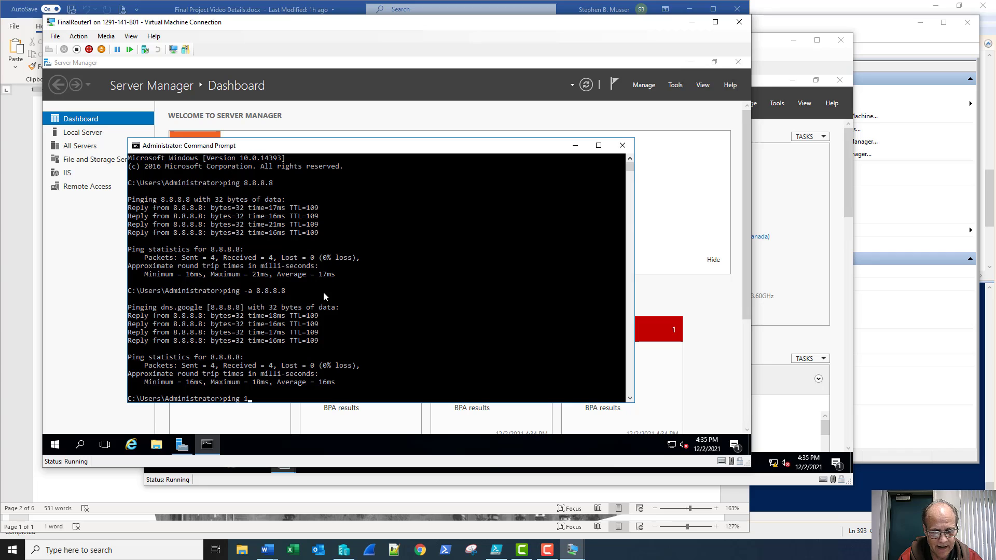
text(0.1.1.2)
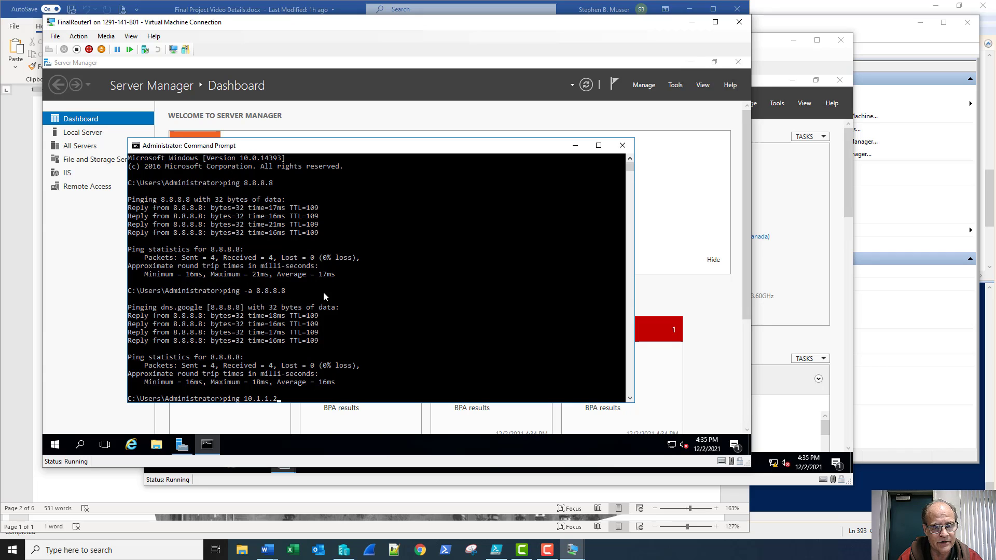
key(Return)
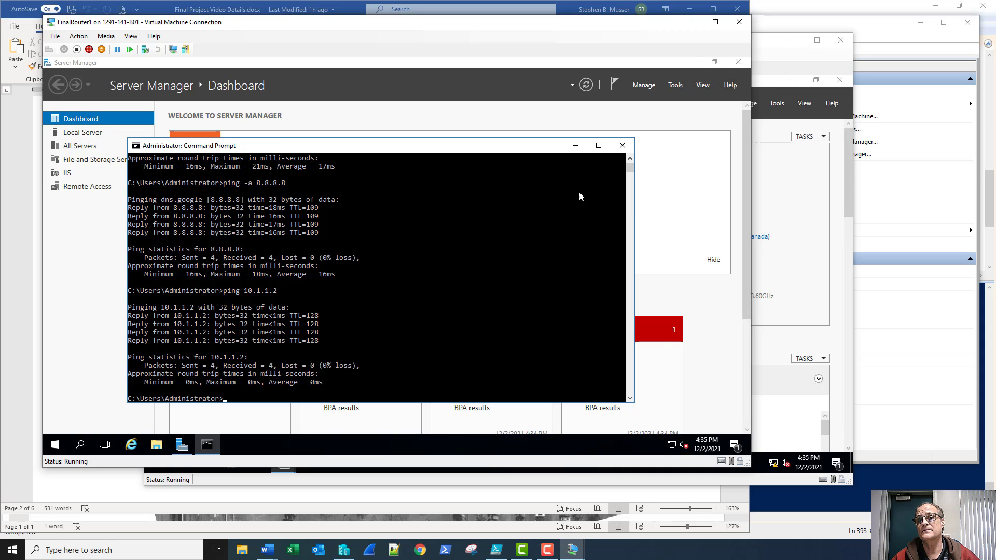
click(622, 148)
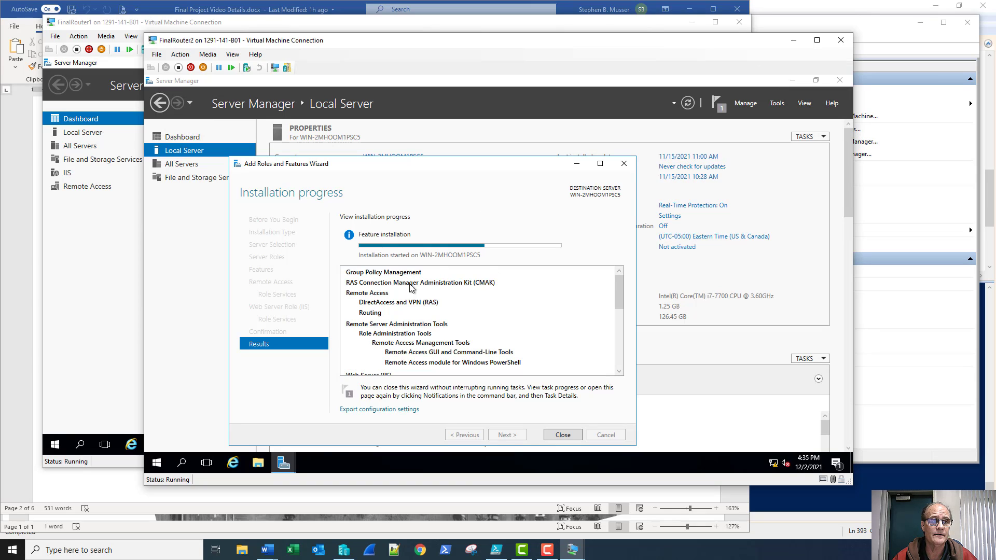
Hide the Welcome to Server Manager panel on FinalRouter1's dashboard
click(88, 326)
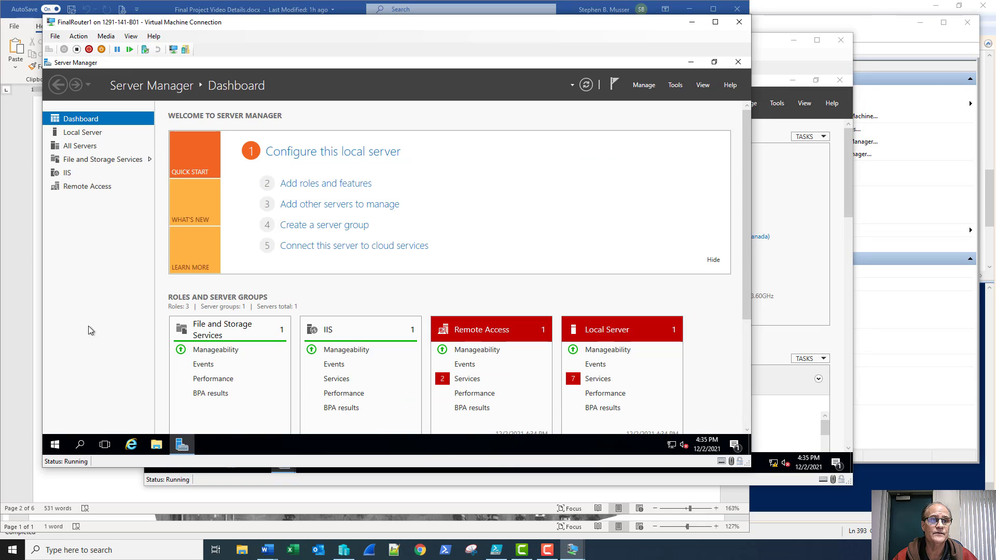
click(712, 261)
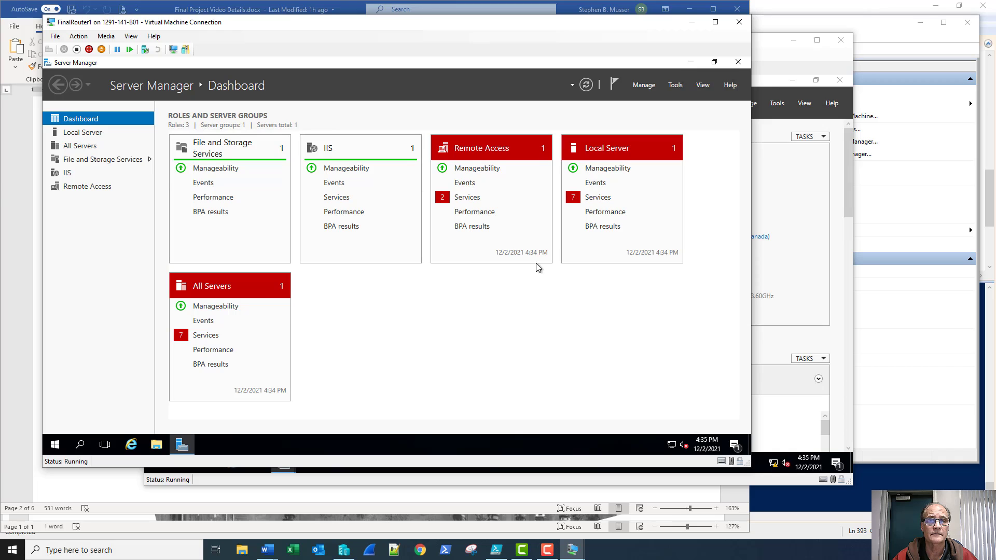
View the Local Server service alerts and launch the Routing and Remote Access console
click(594, 200)
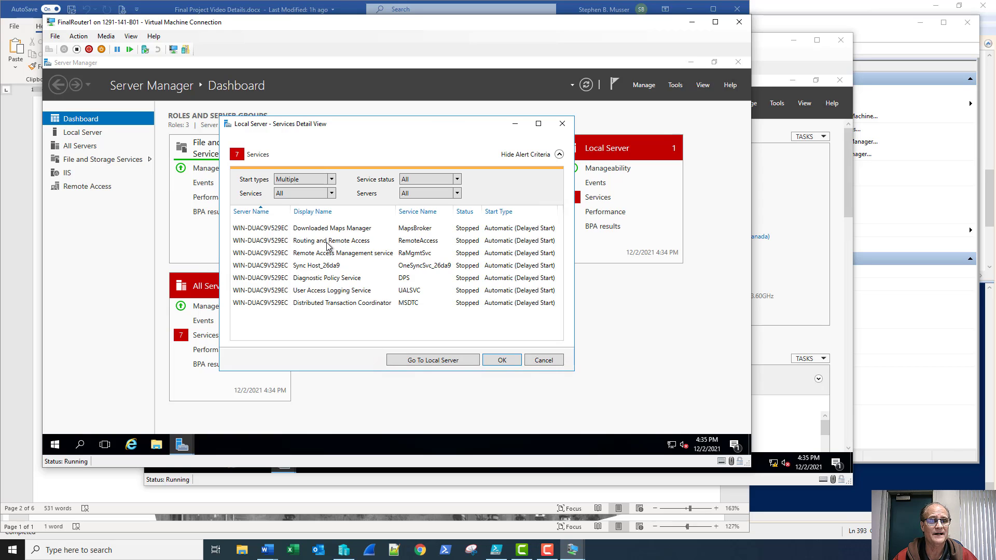
click(674, 85)
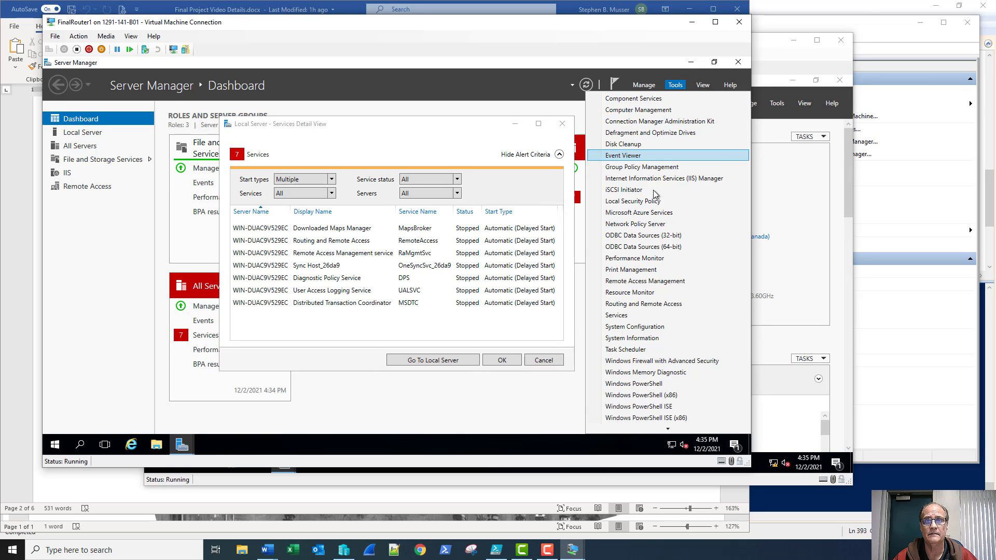
click(622, 304)
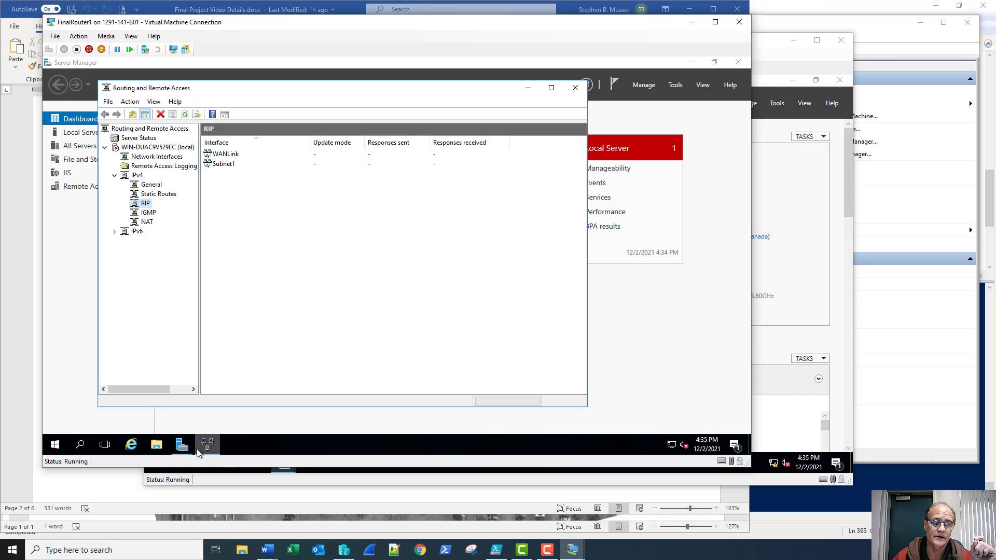
Start the Routing and Remote Access and Distributed Transaction Coordinator services, then refresh the dashboard
mouse_move(182, 446)
click(210, 415)
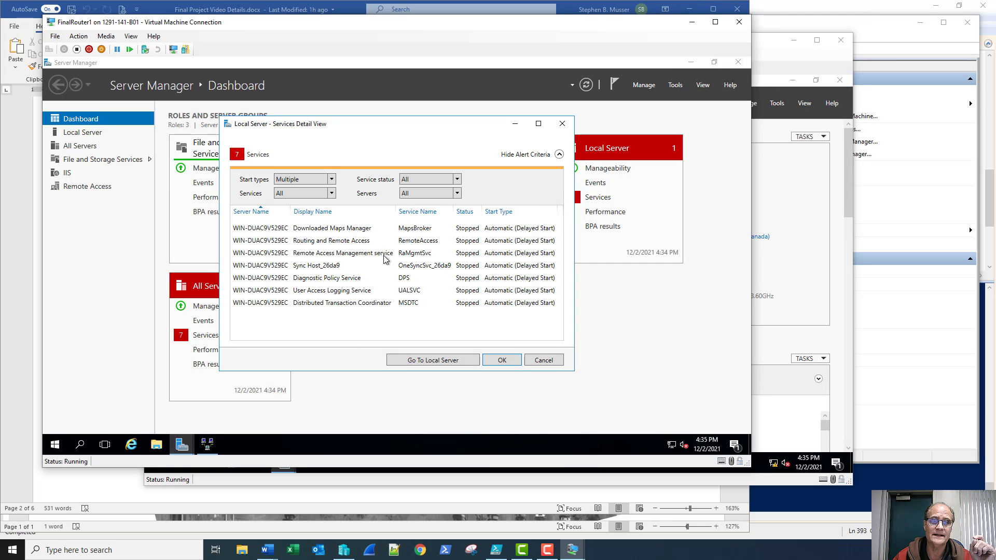
click(367, 244)
right_click(367, 243)
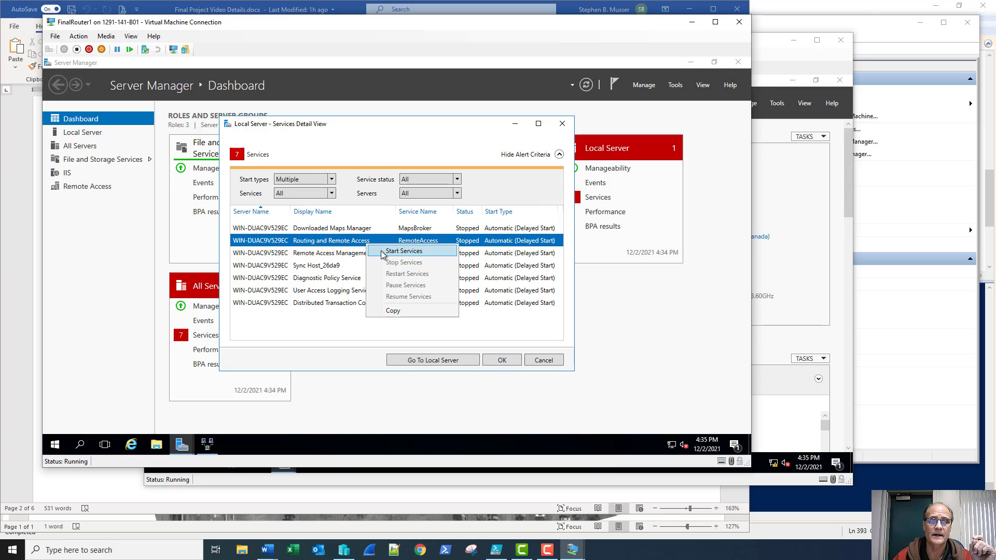
click(384, 251)
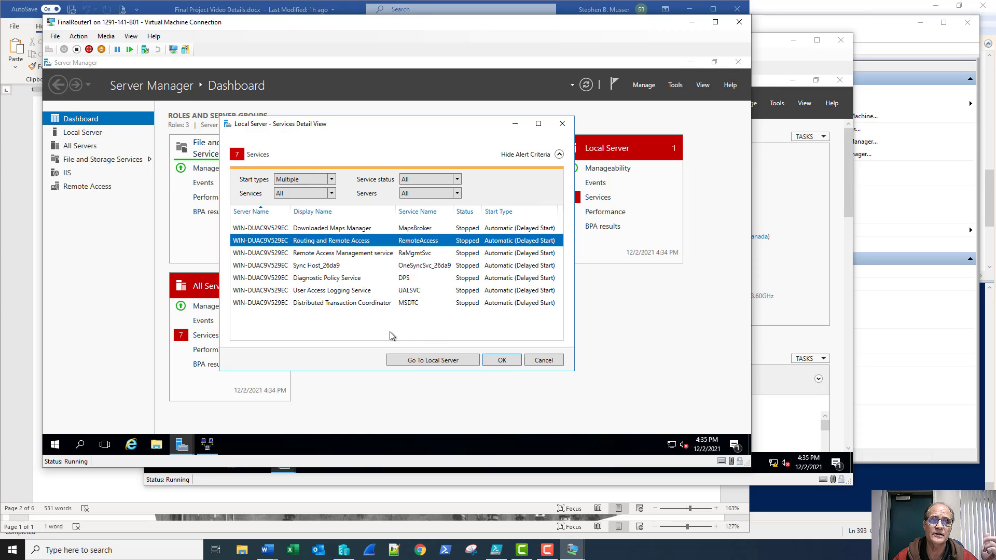
right_click(333, 305)
click(348, 312)
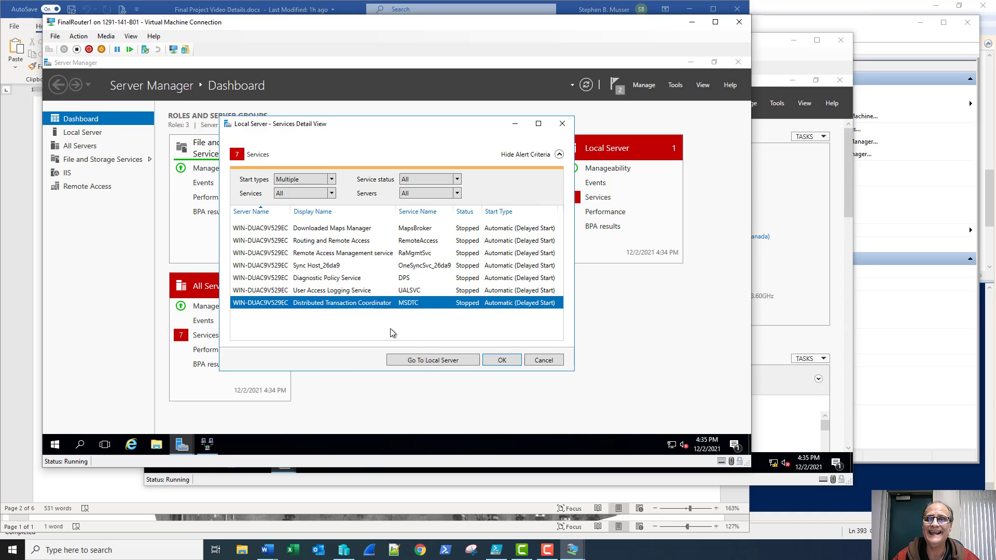
click(506, 362)
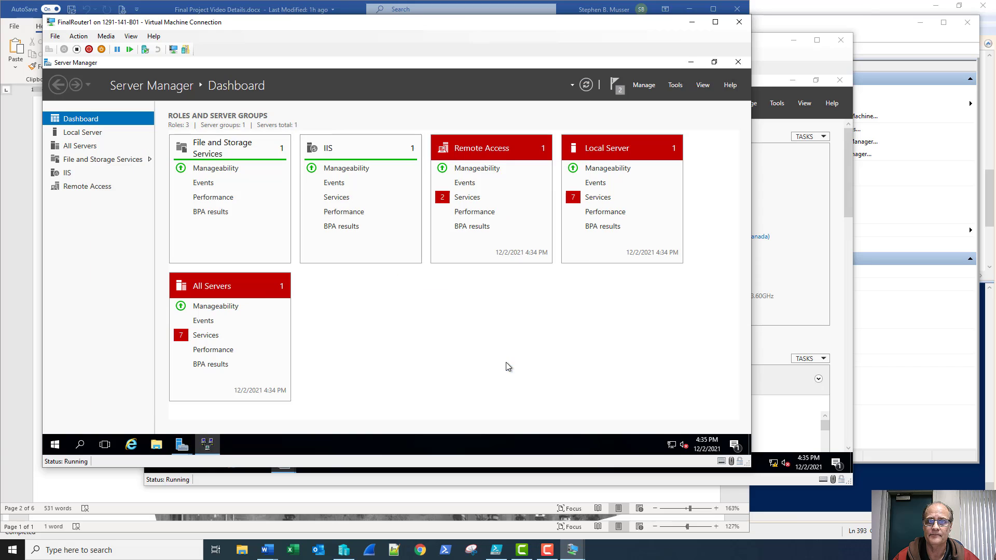
click(586, 85)
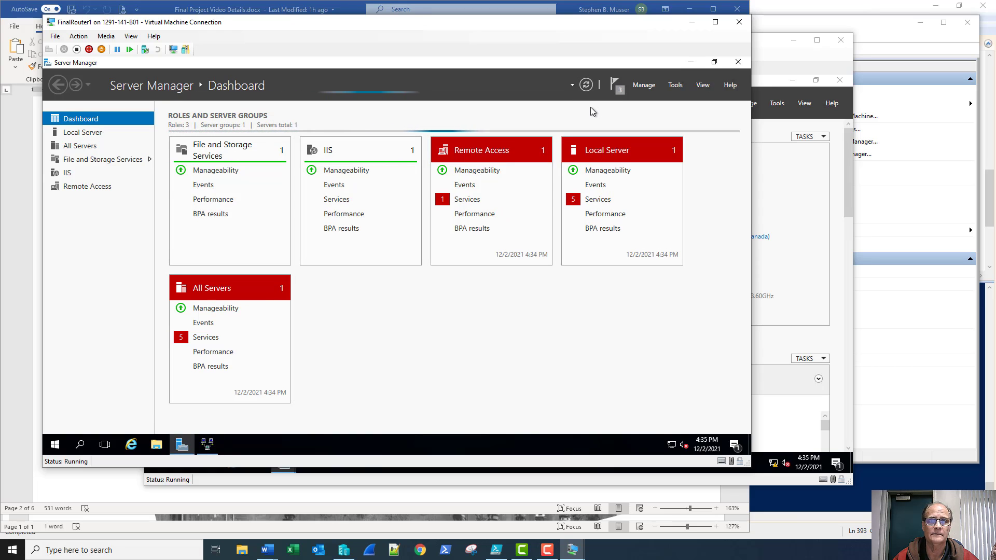
Review FinalRouter1's NAT, IGMP, RIP and General nodes, then bring FinalRouter2 forward
click(218, 447)
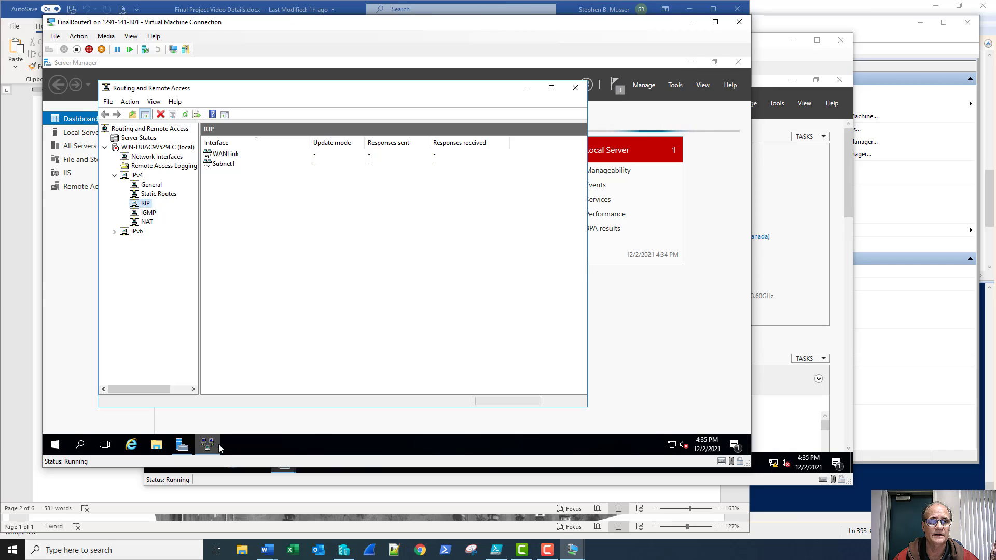
click(185, 117)
click(146, 148)
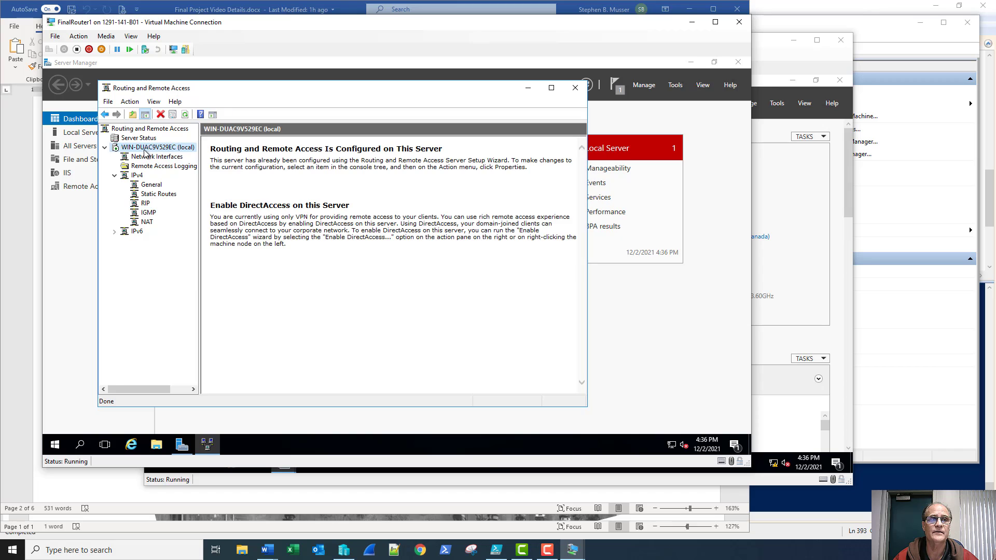
click(147, 222)
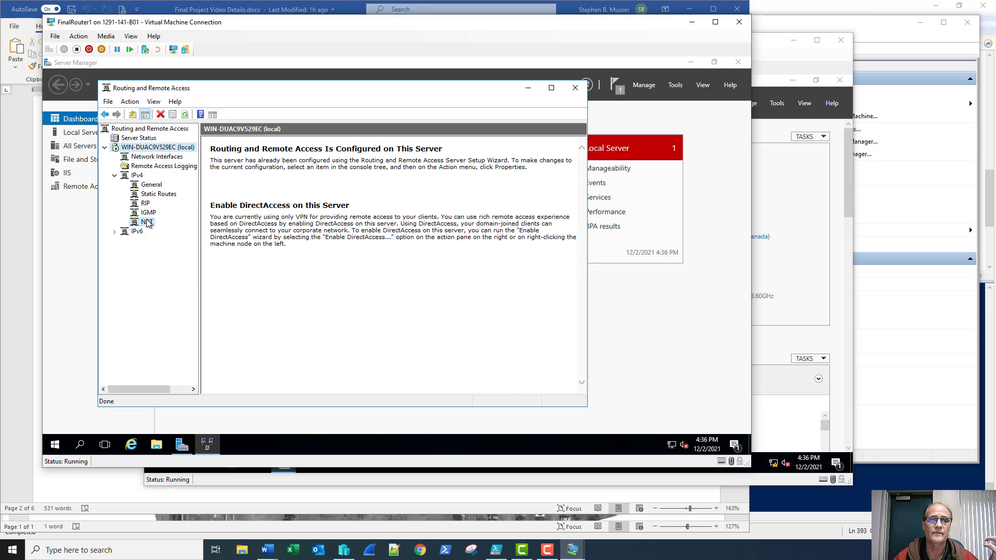
click(149, 212)
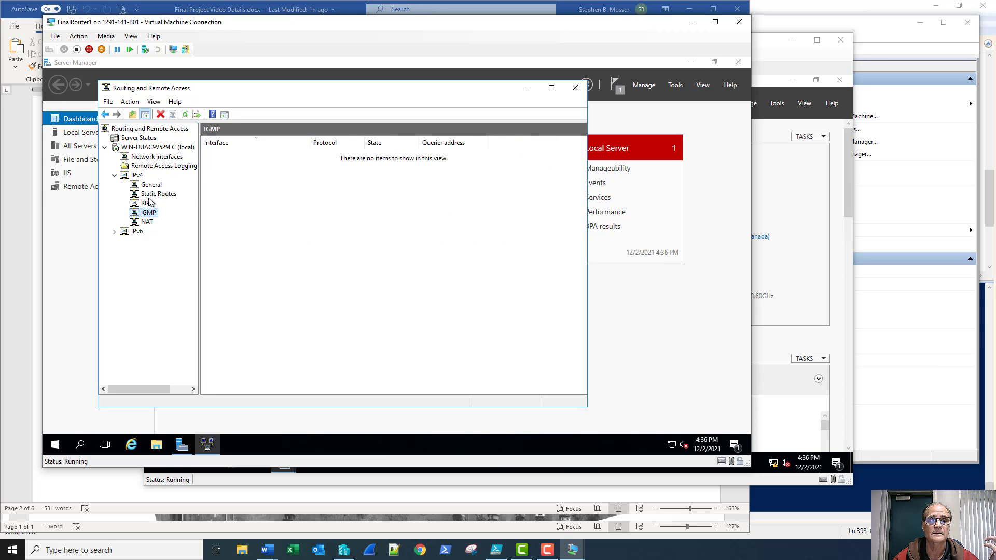
click(147, 204)
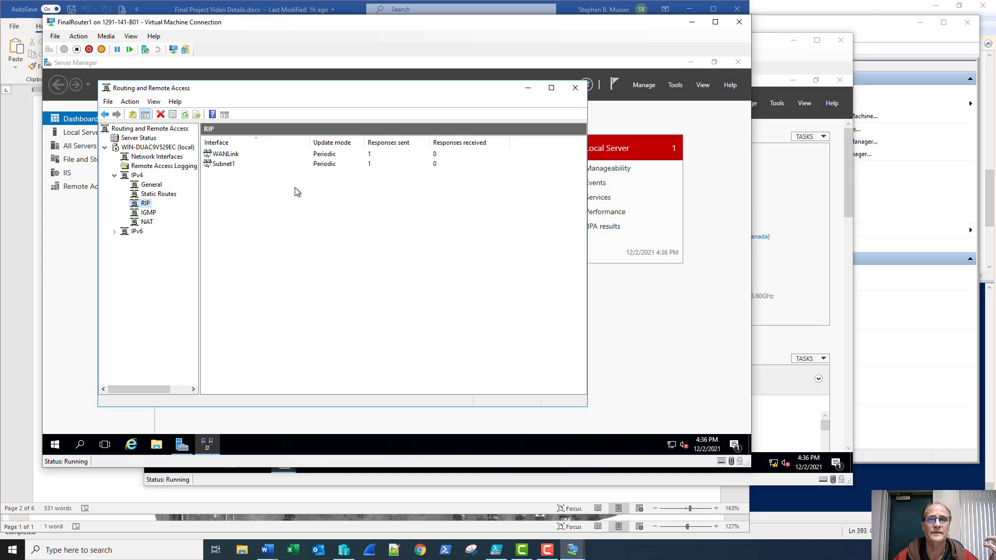
click(155, 185)
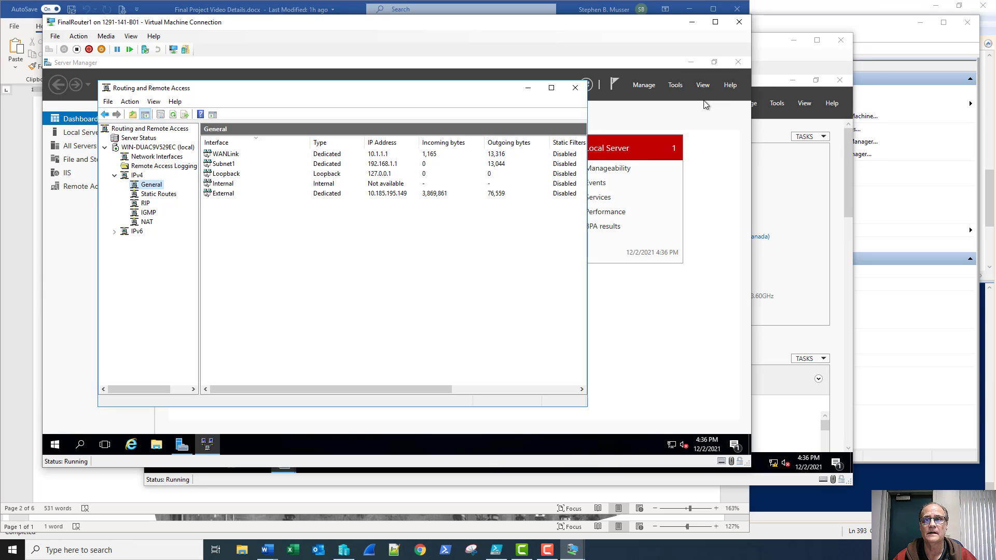
click(773, 69)
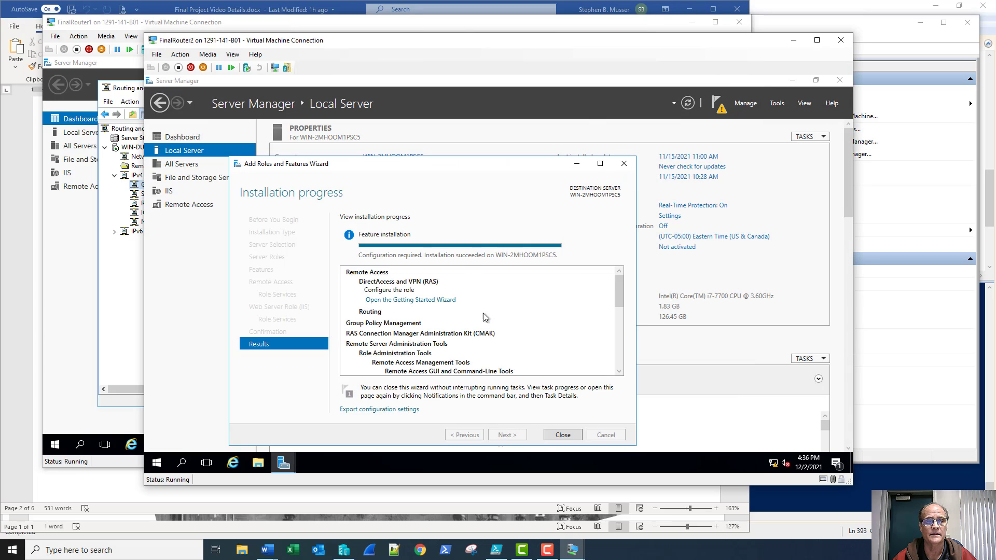
Close the finished roles installation wizard and launch the Routing and Remote Access console
click(563, 435)
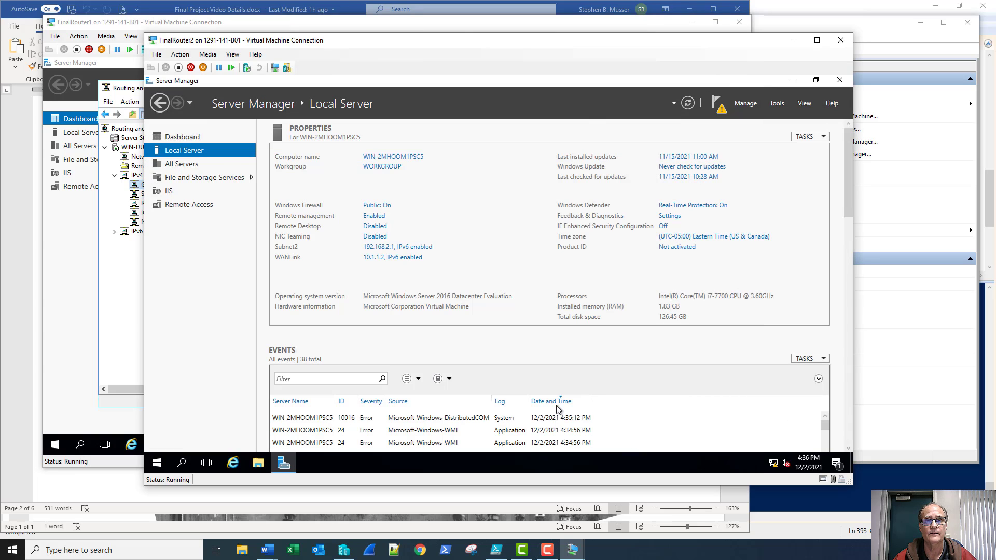
click(778, 103)
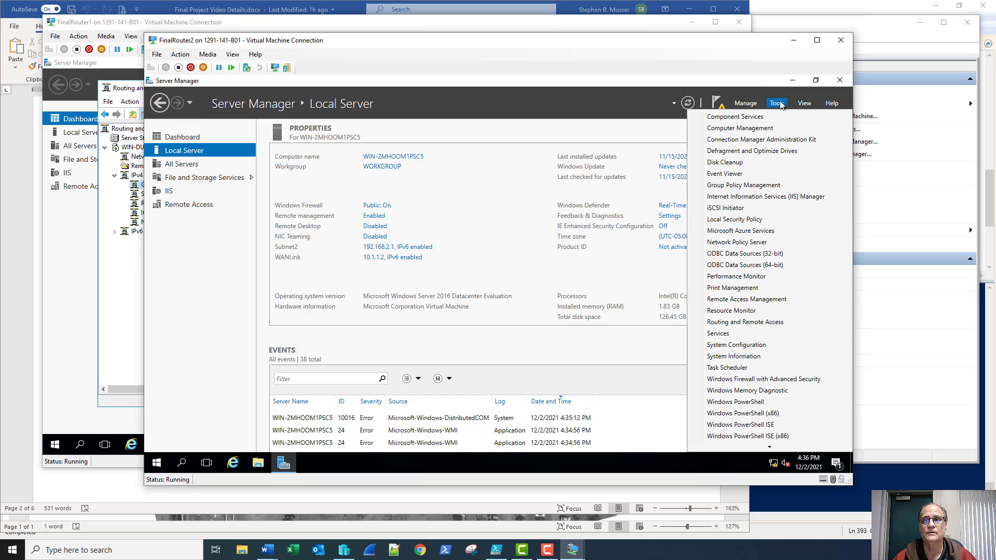
click(749, 322)
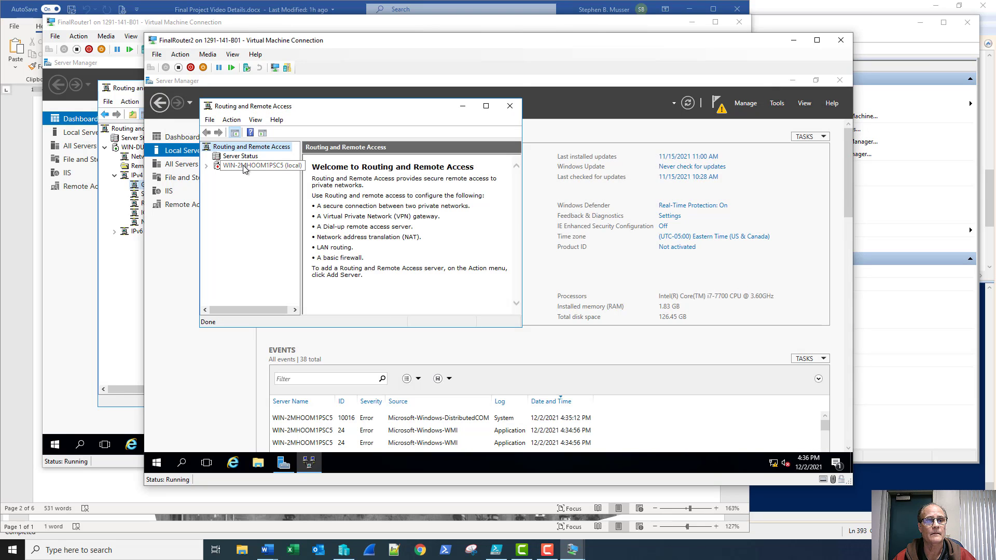
Enable routing on the local server with a custom LAN-routing-only configuration and start the service
right_click(245, 166)
click(258, 173)
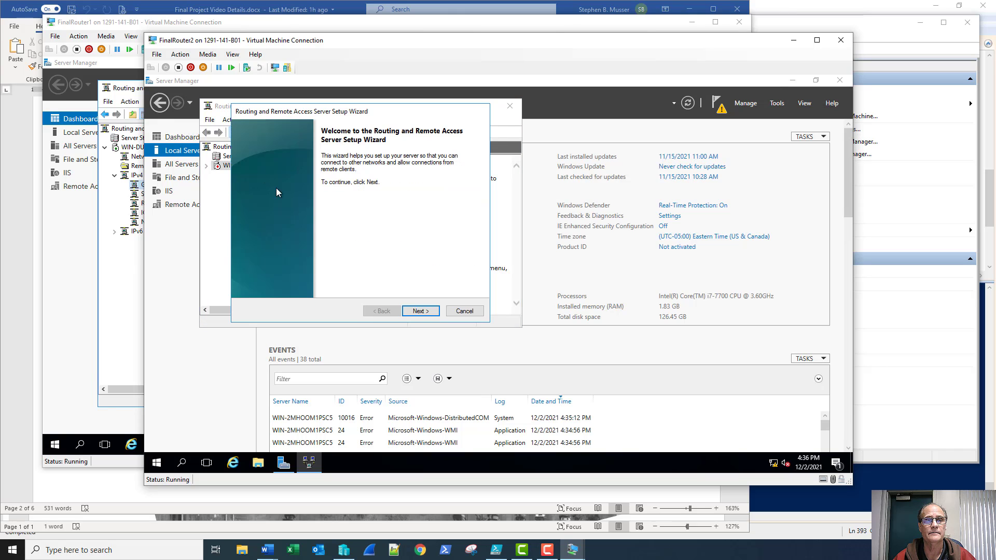
click(420, 311)
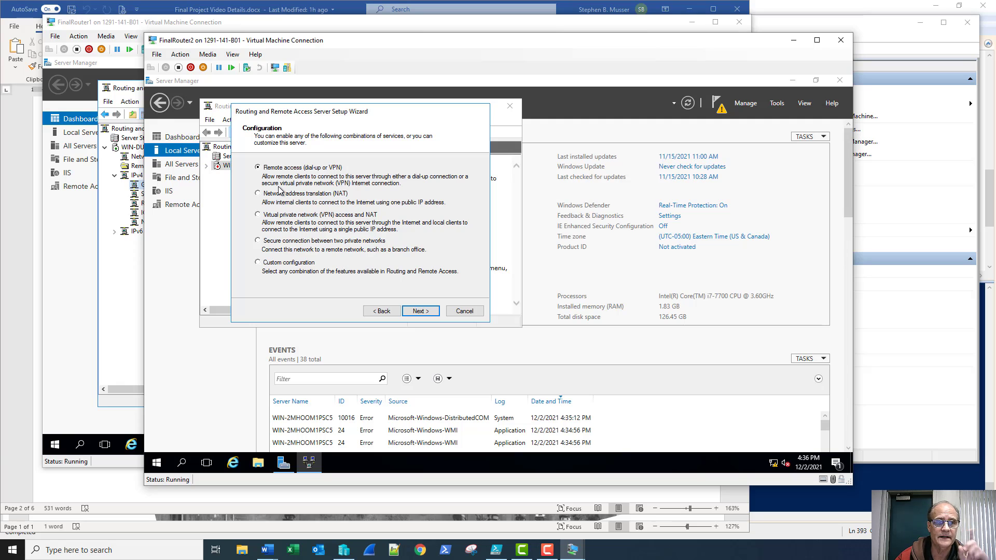
click(258, 262)
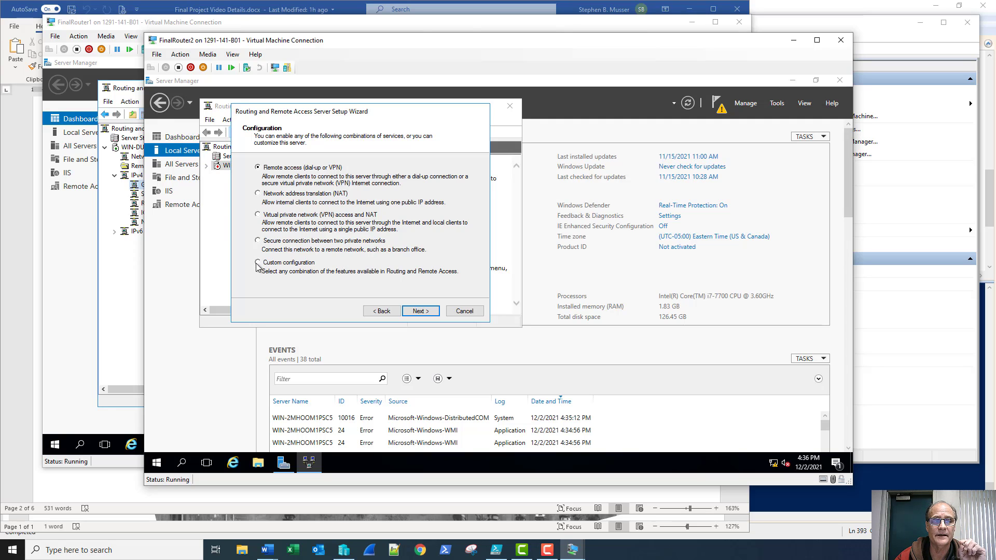
click(420, 312)
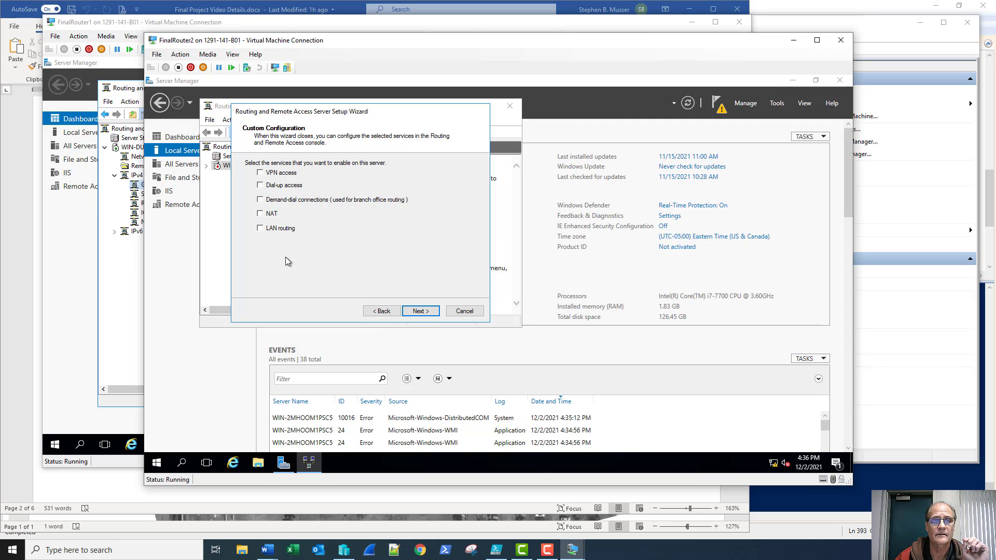
click(419, 311)
click(419, 311)
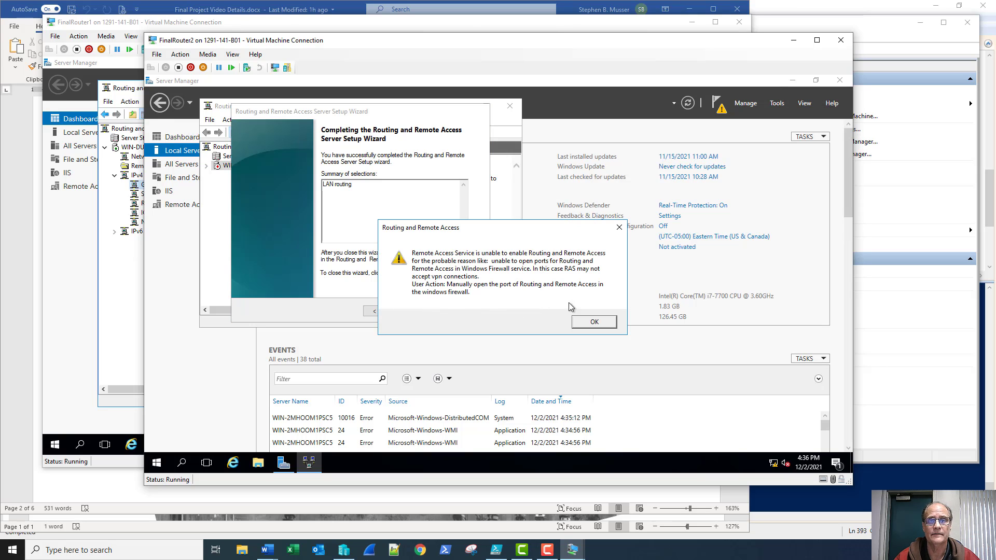
click(595, 322)
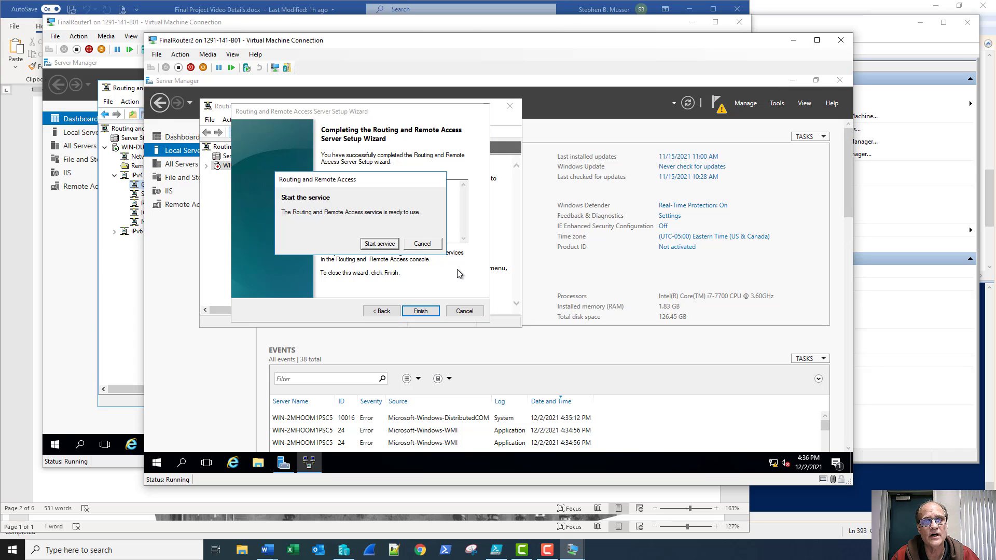
click(391, 244)
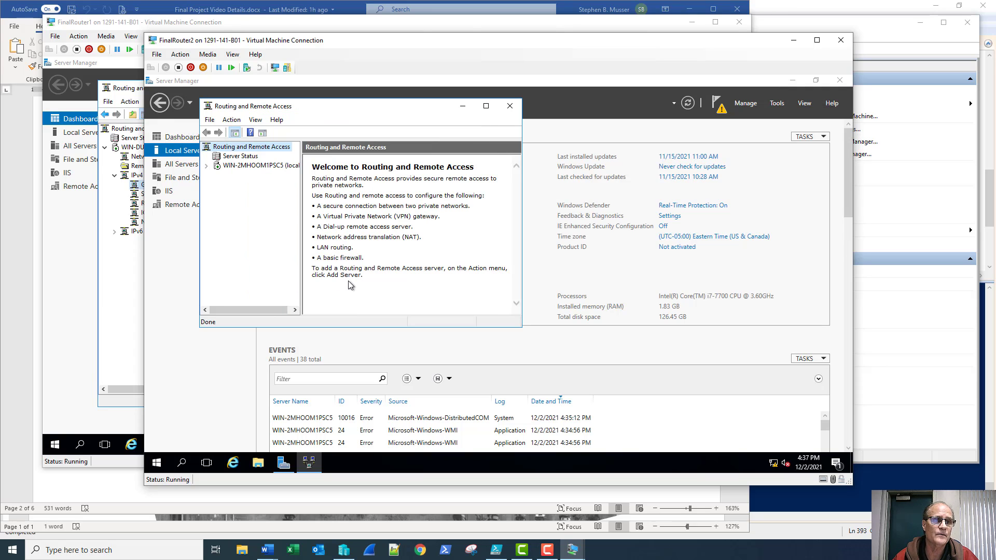
Enlarge the routing console and expand the server, IPv6 and IPv4 sections
drag(518, 330, 645, 389)
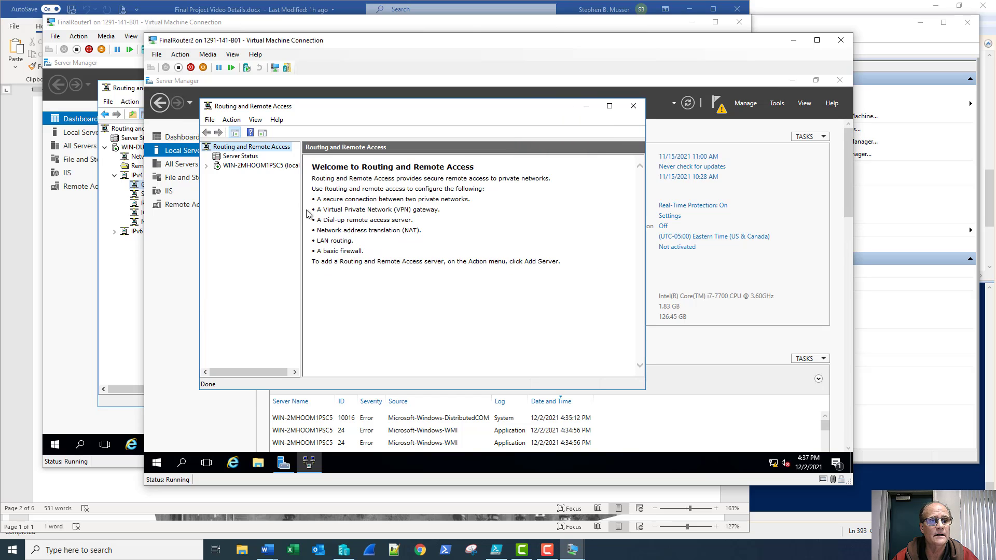
click(207, 166)
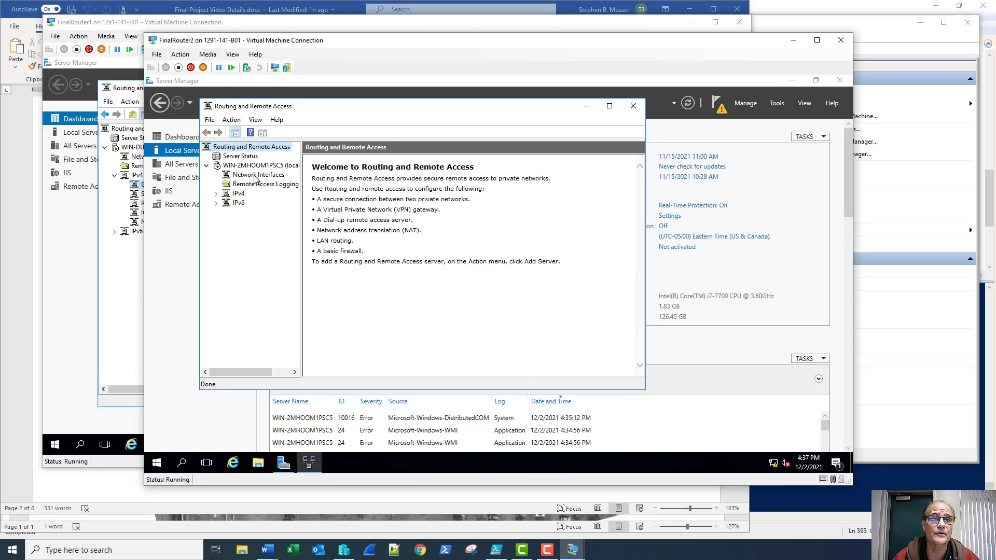
click(215, 203)
click(216, 193)
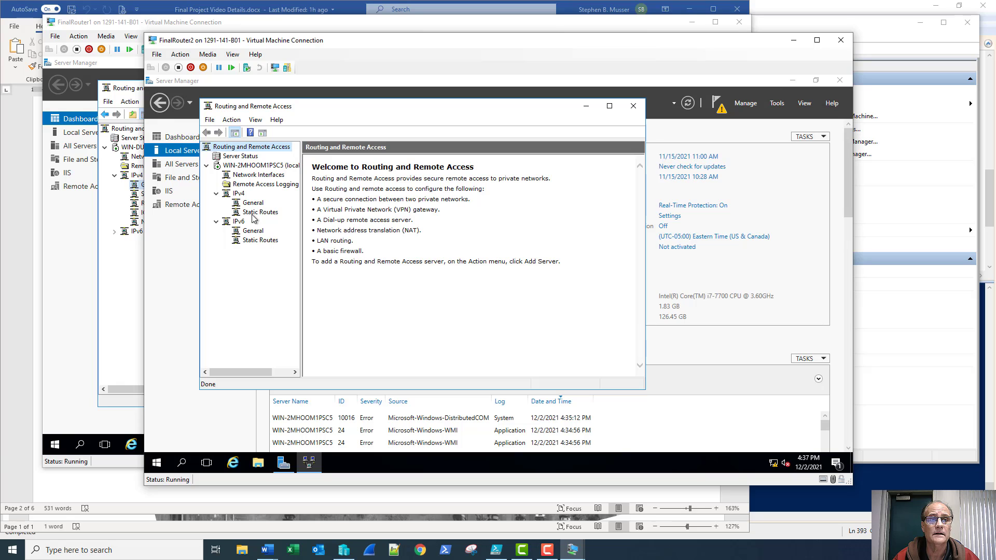
Add RIP Version 2 as a new IPv4 routing protocol
right_click(255, 206)
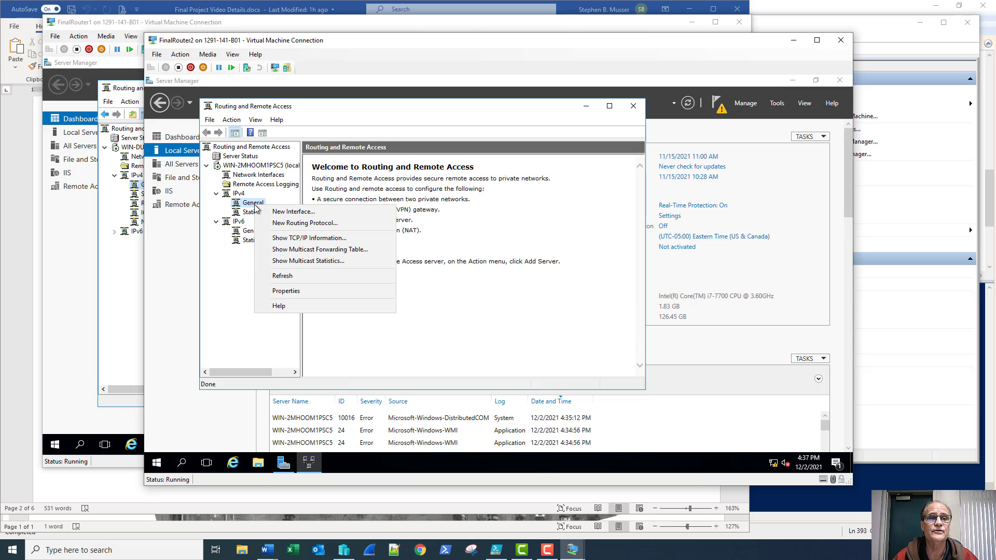
click(278, 225)
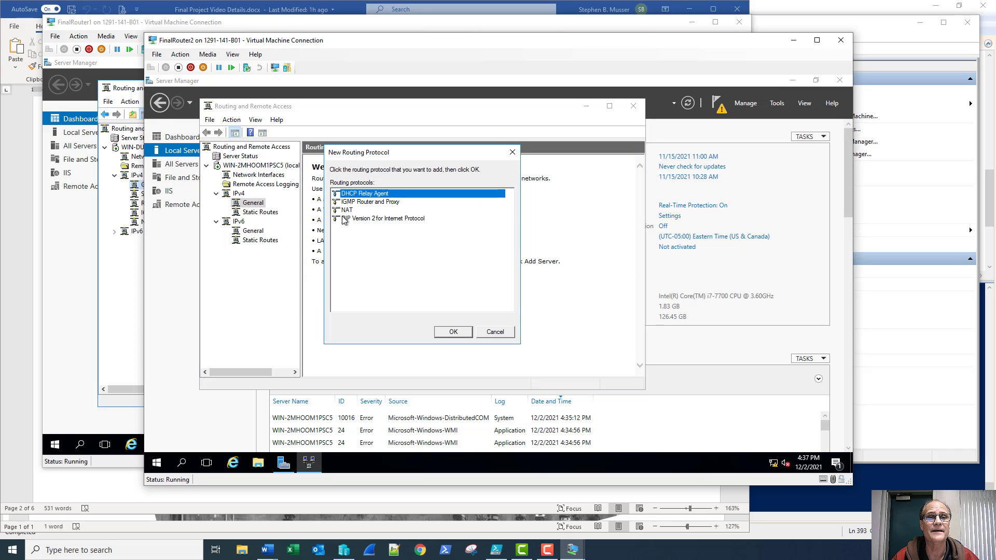
click(346, 220)
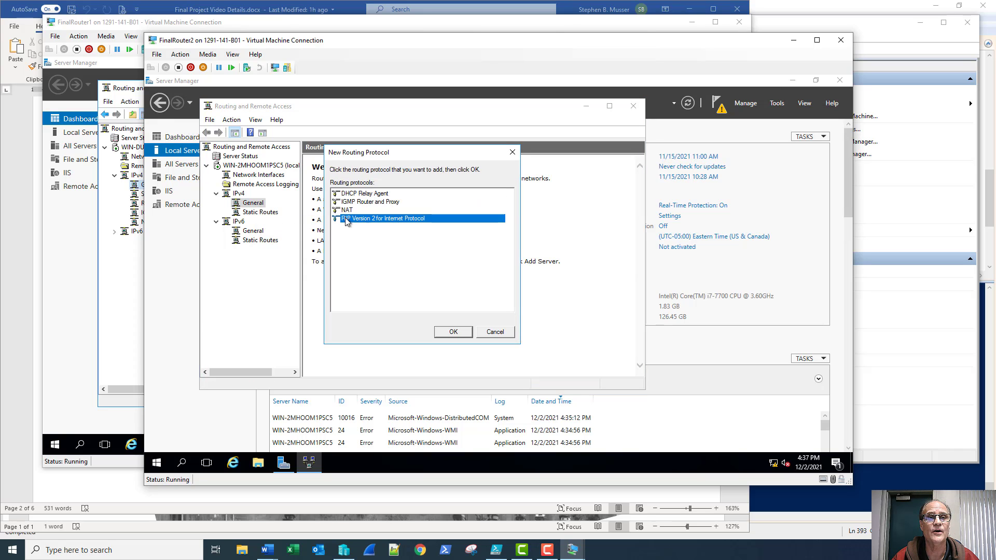
click(453, 332)
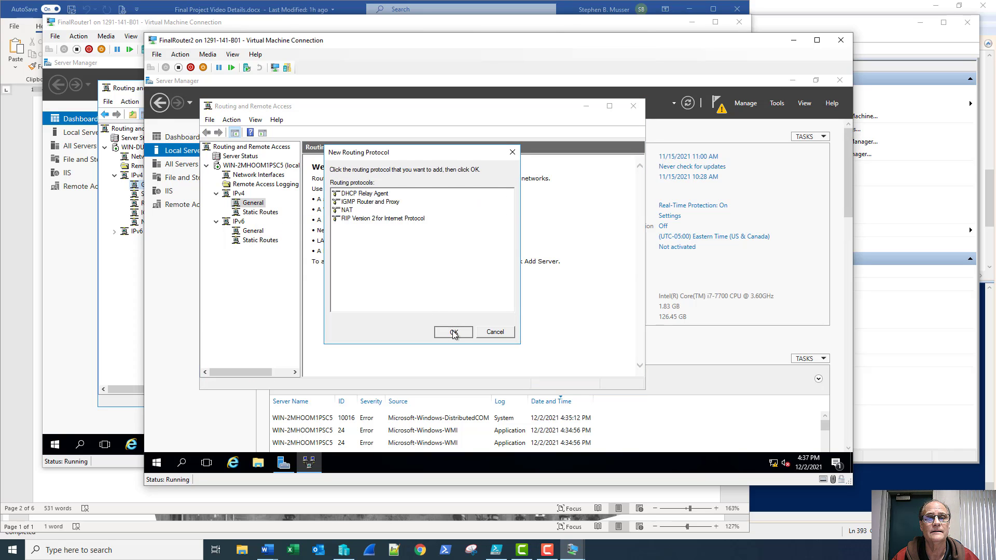
Add the DHCP Relay Agent under IPv4, then view RIP's empty interface list
right_click(257, 204)
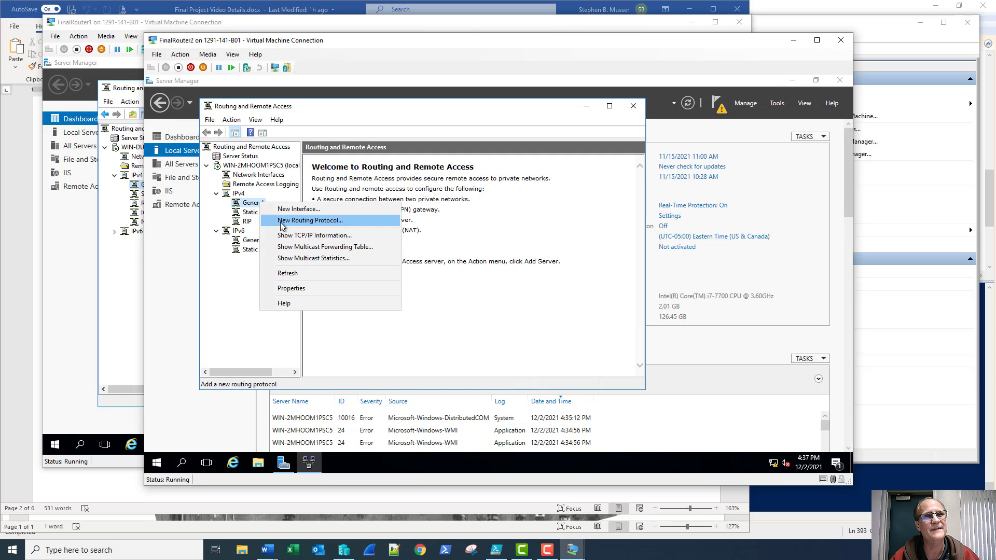
click(282, 220)
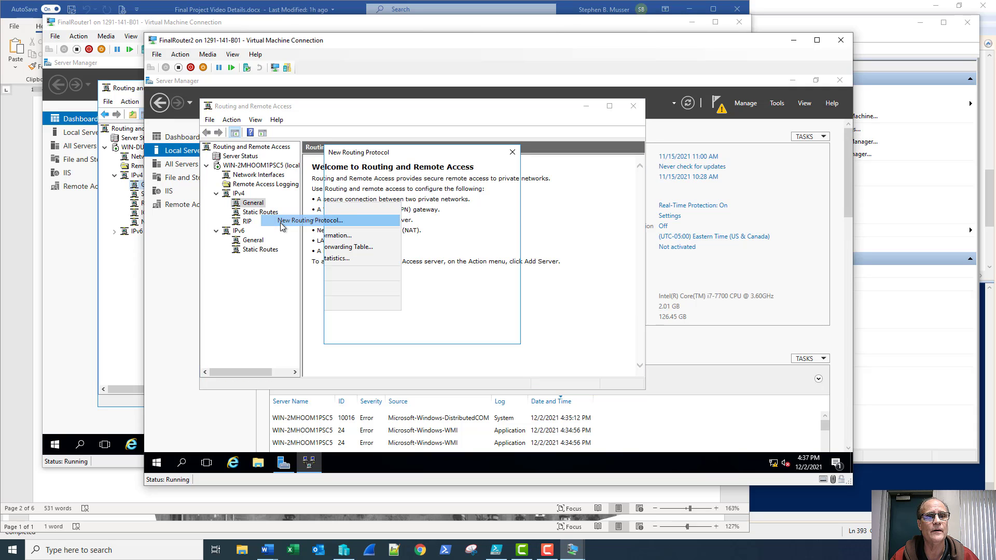
click(454, 331)
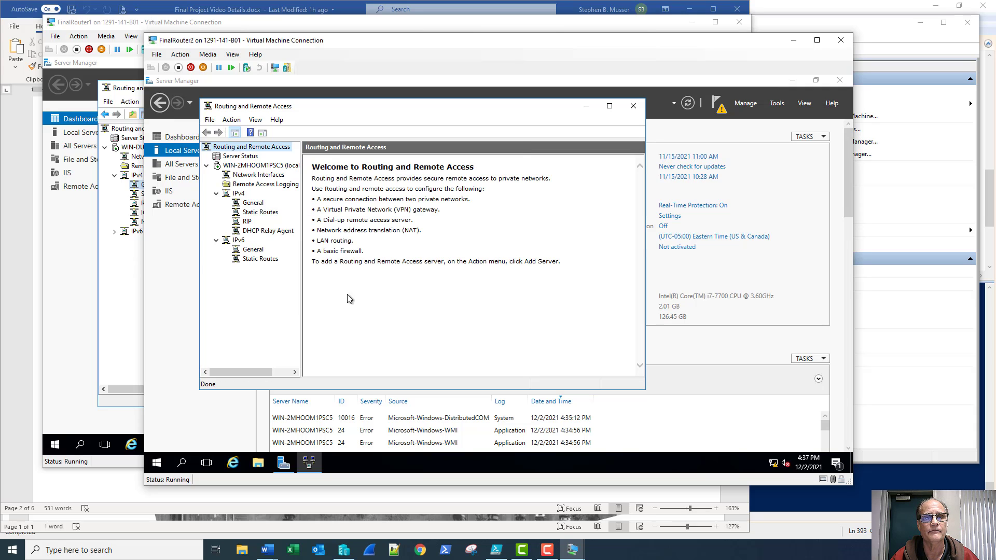
click(246, 221)
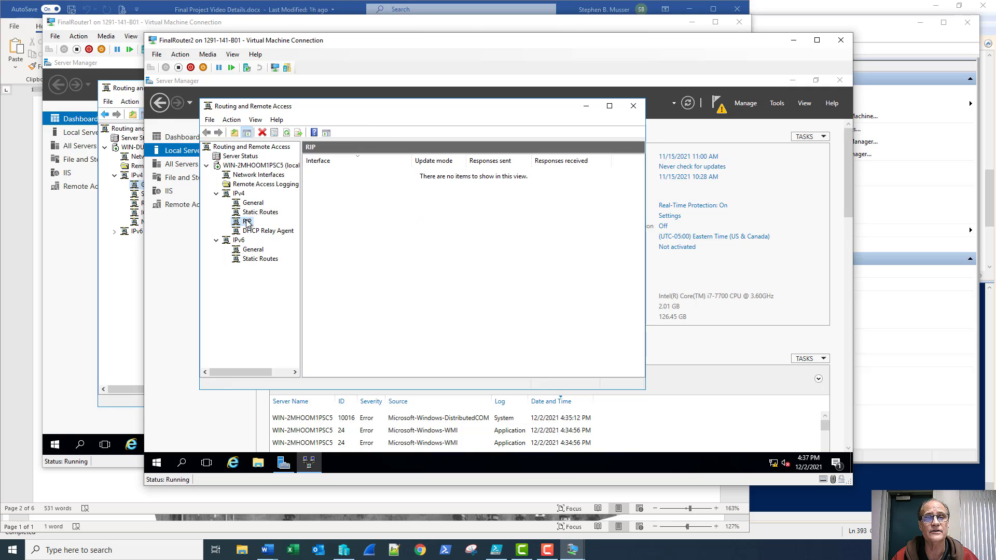
Add Subnet2 as a RIP interface, accepting its default settings
right_click(247, 222)
click(265, 227)
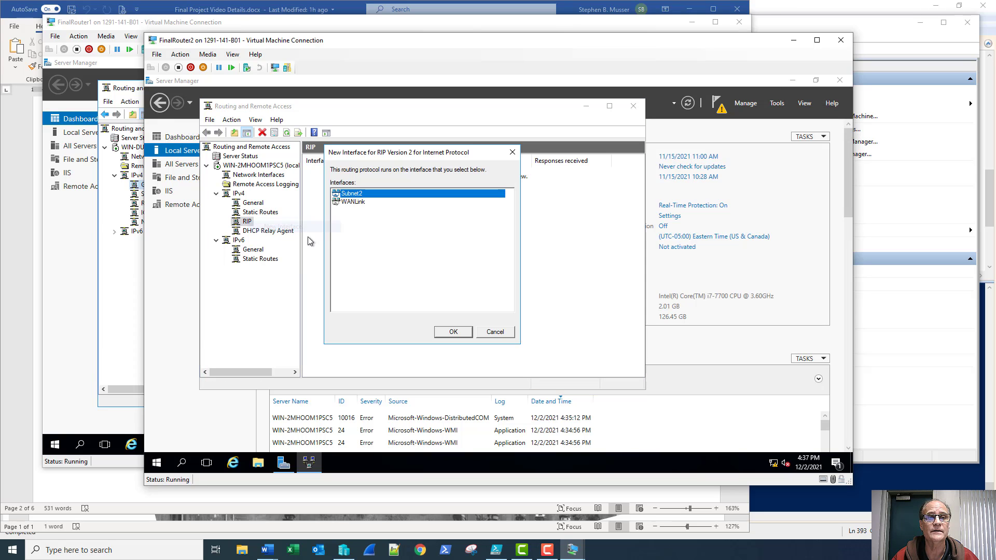
click(449, 332)
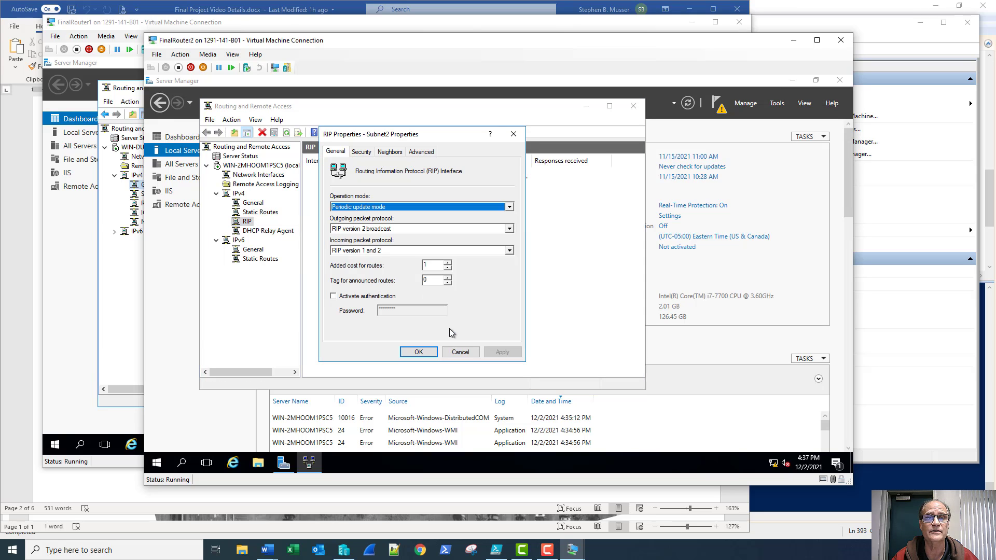
click(425, 351)
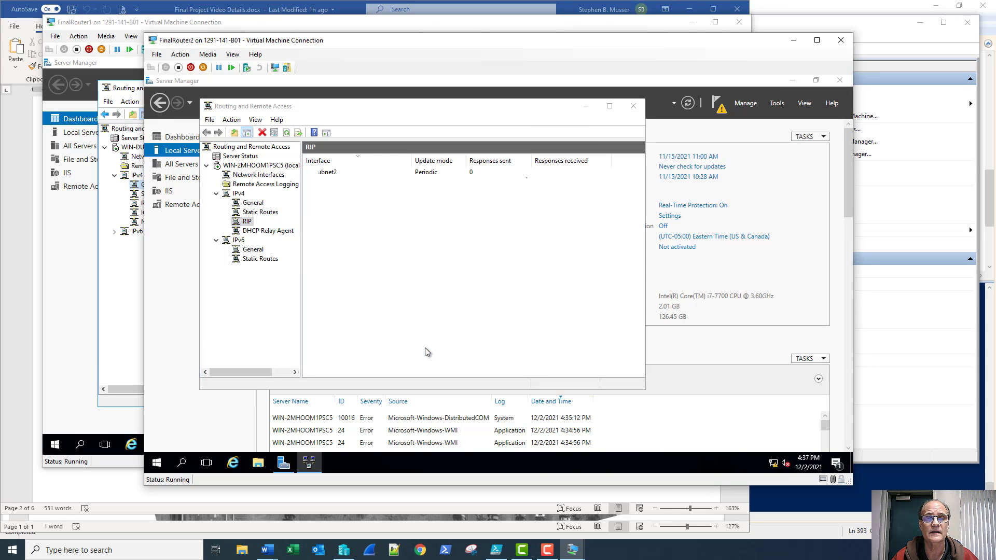
Add WANLink as a RIP interface with default periodic update settings
right_click(240, 225)
click(262, 230)
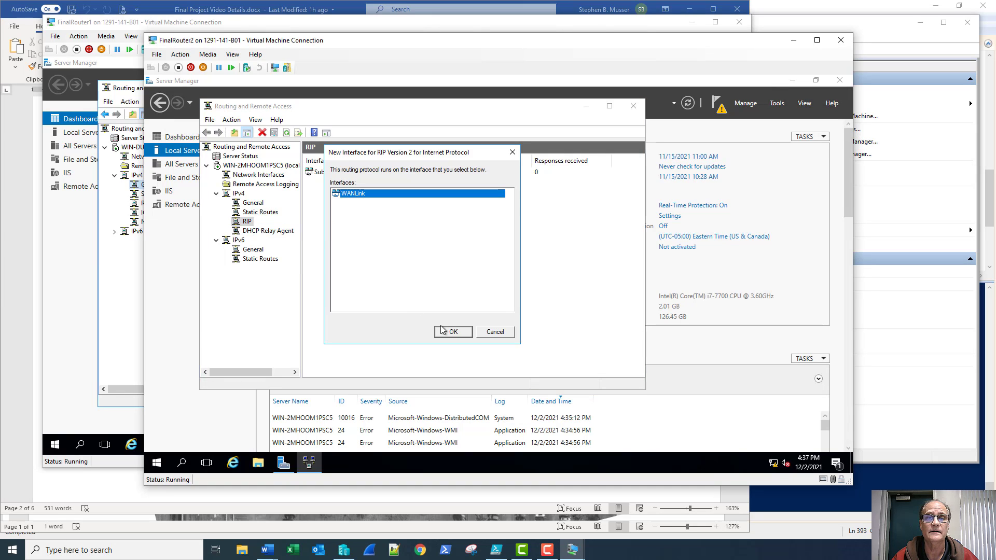
click(452, 333)
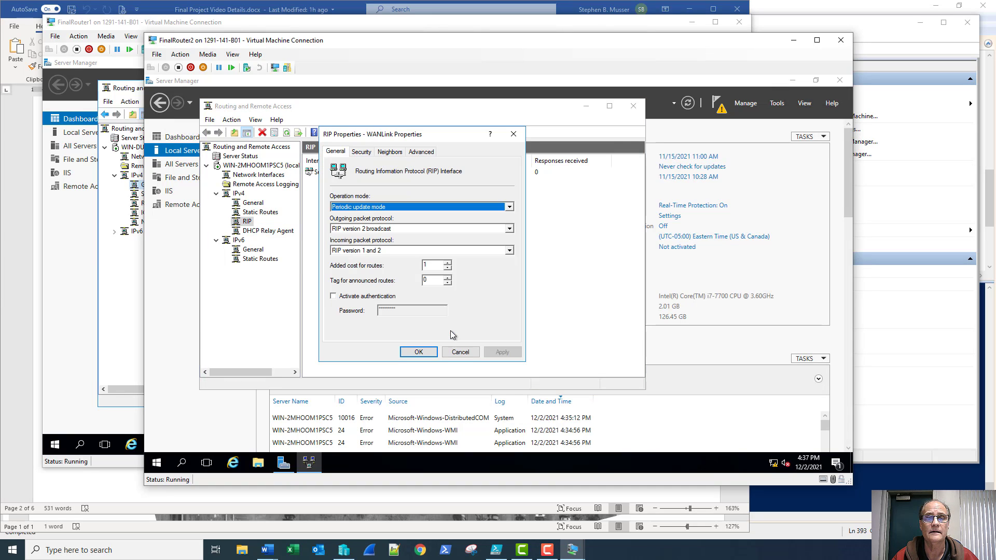
click(423, 353)
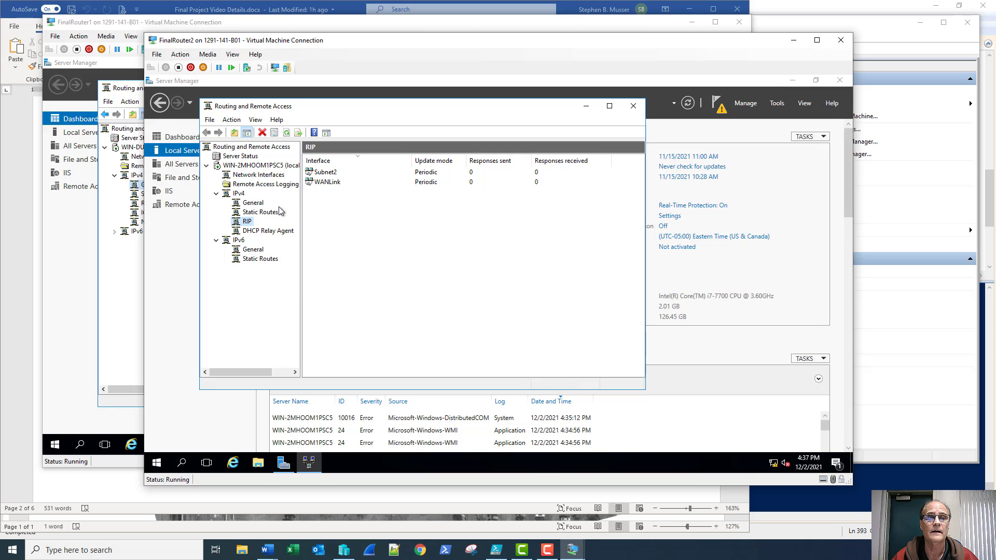
right_click(258, 206)
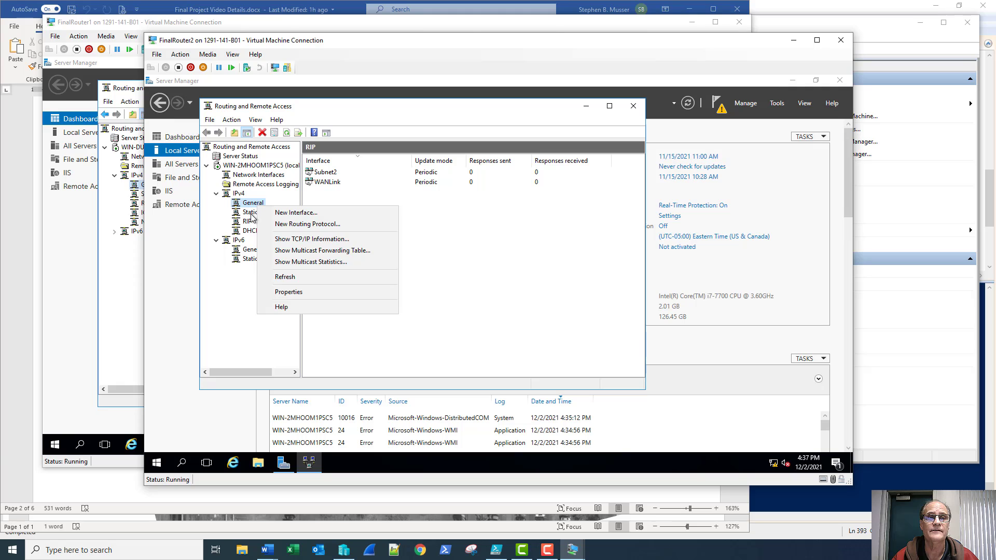
right_click(251, 215)
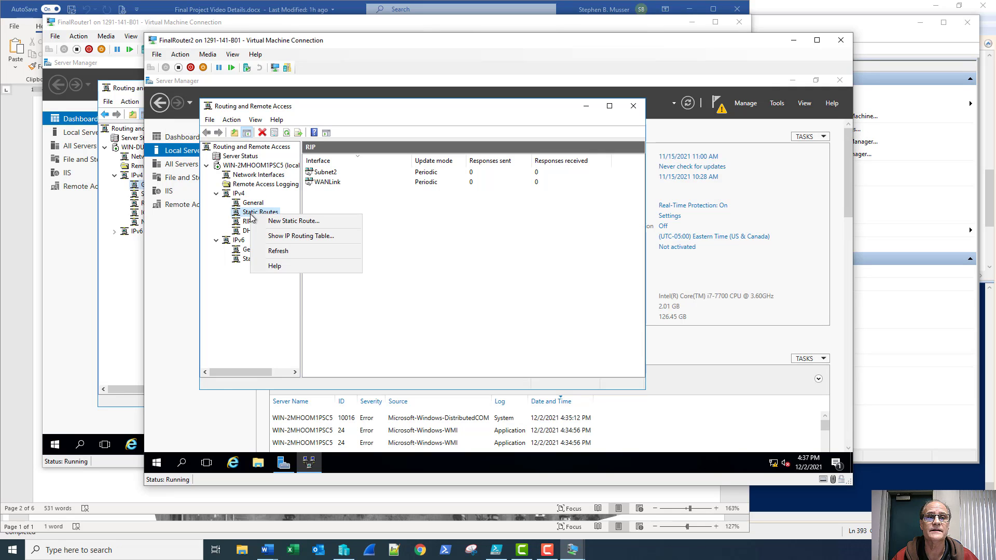
click(285, 236)
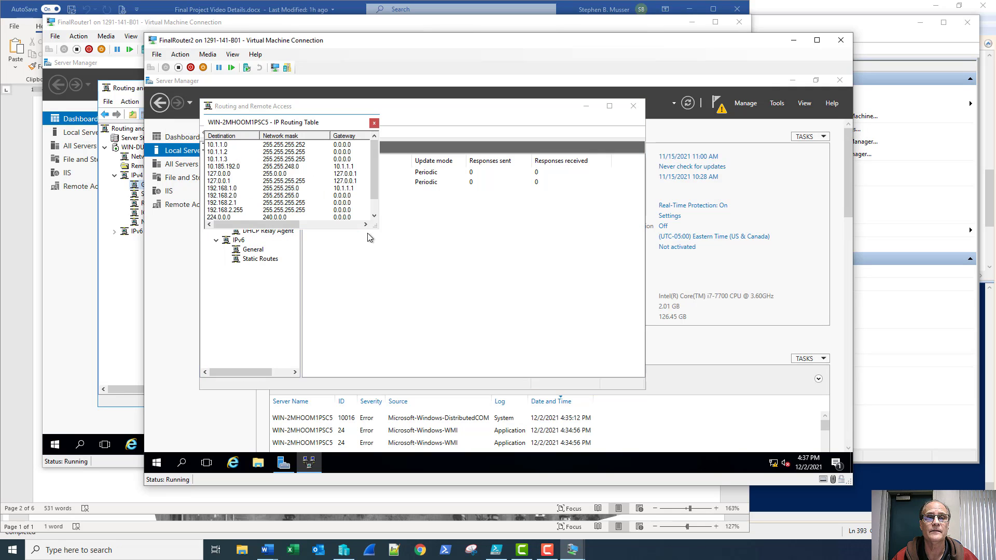
drag(376, 227, 574, 324)
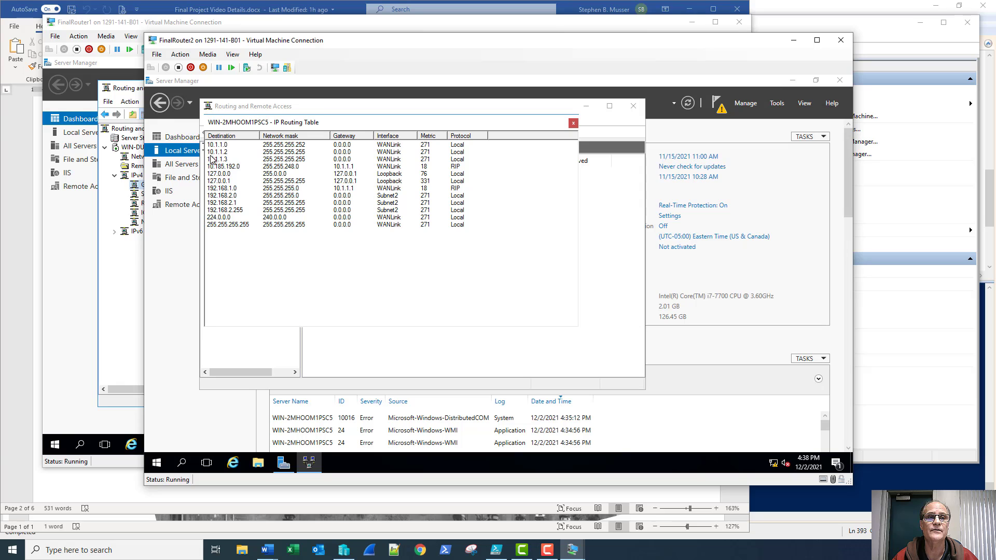
click(220, 188)
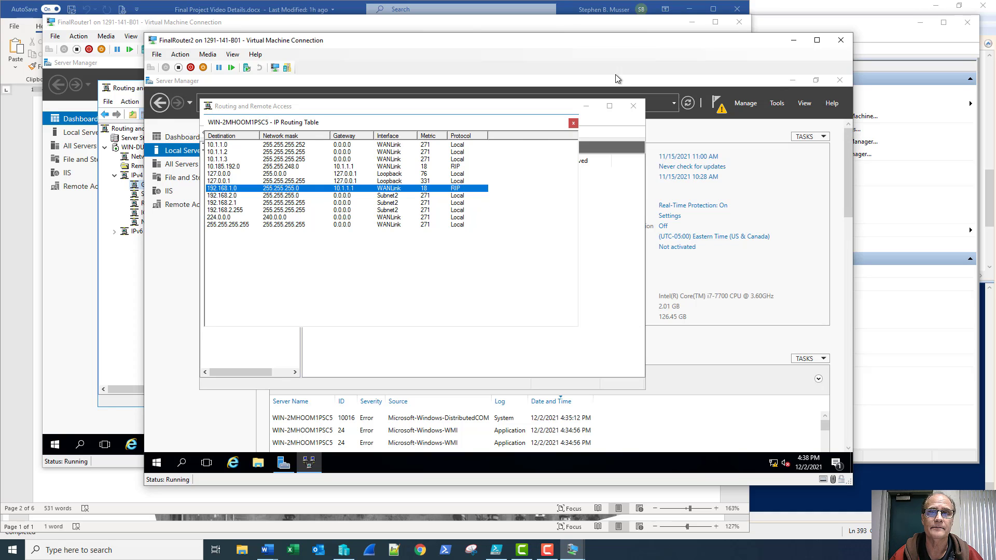
click(573, 123)
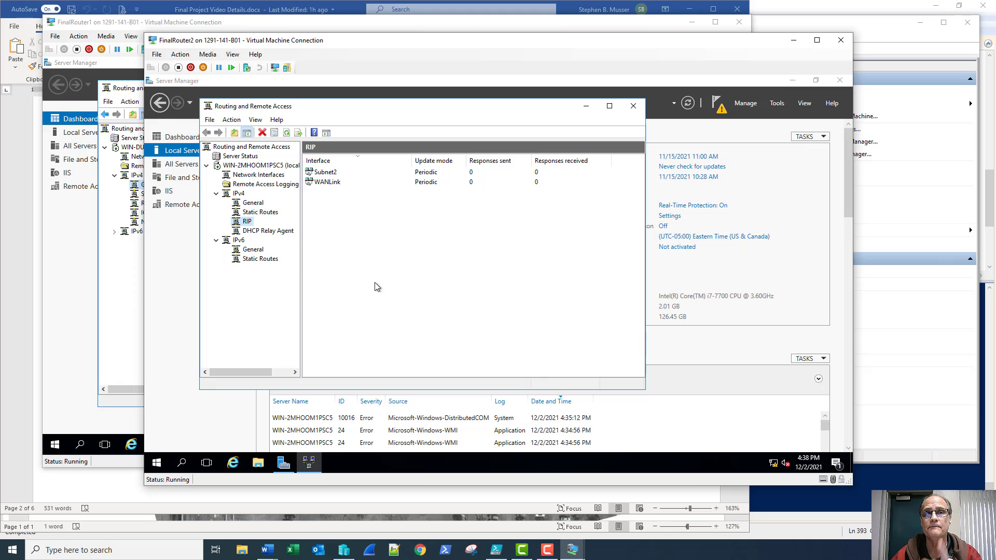
Open an administrator Command Prompt and ping 192.168.1.1
right_click(157, 461)
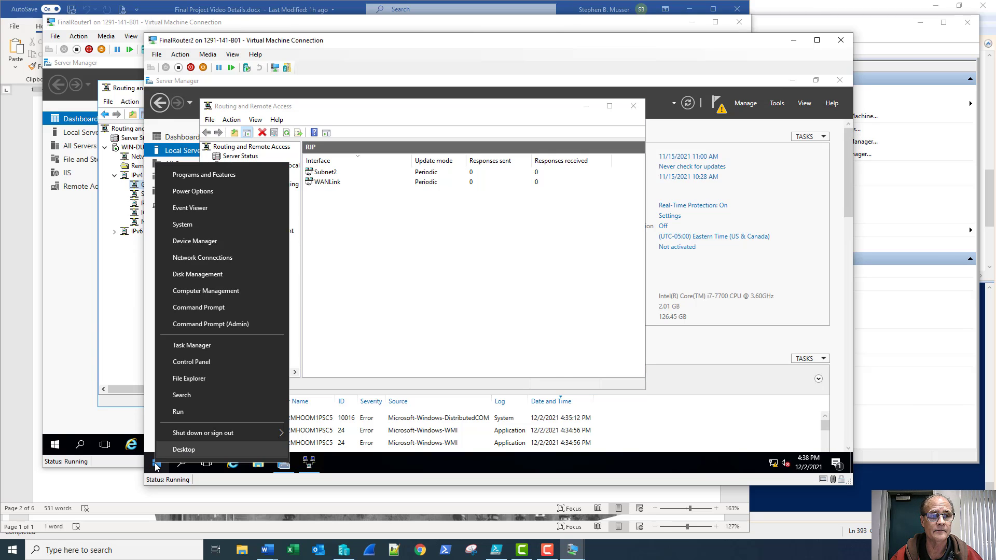
click(183, 306)
text(ping)
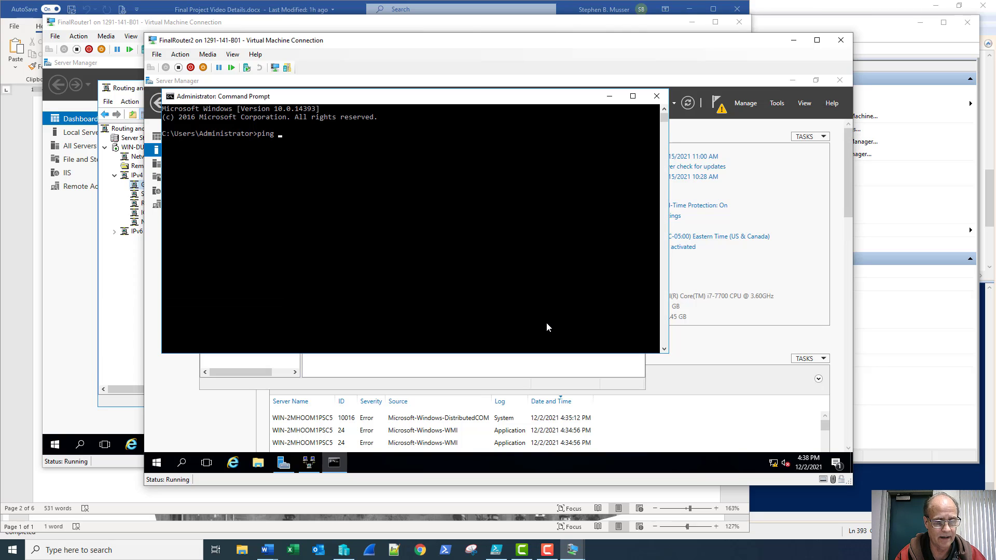
text( 192.1)
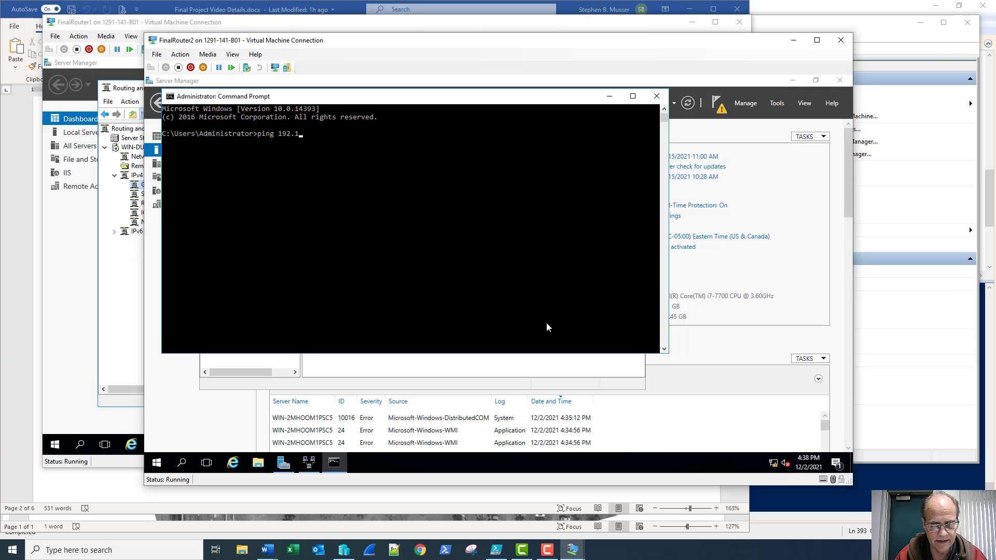
text(8)
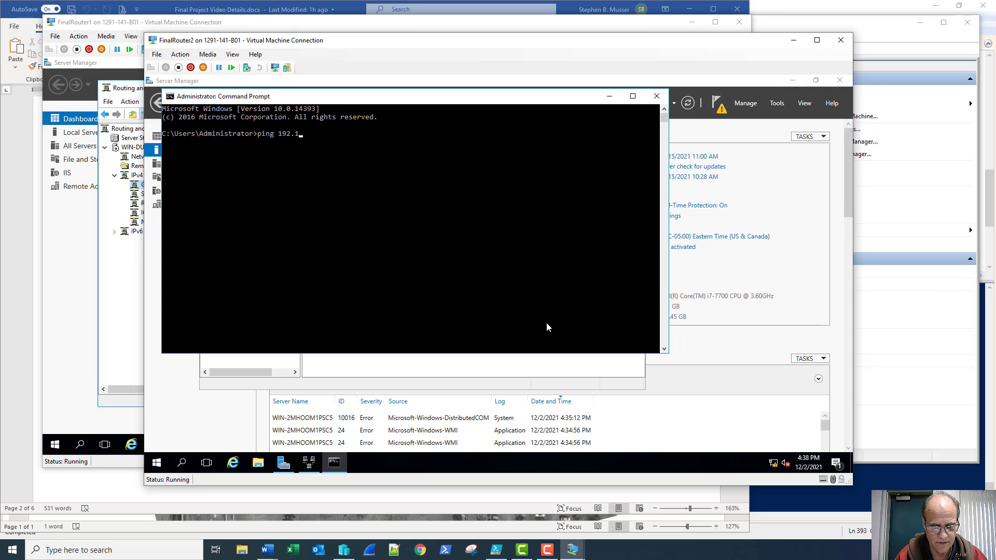
text(8.1.)
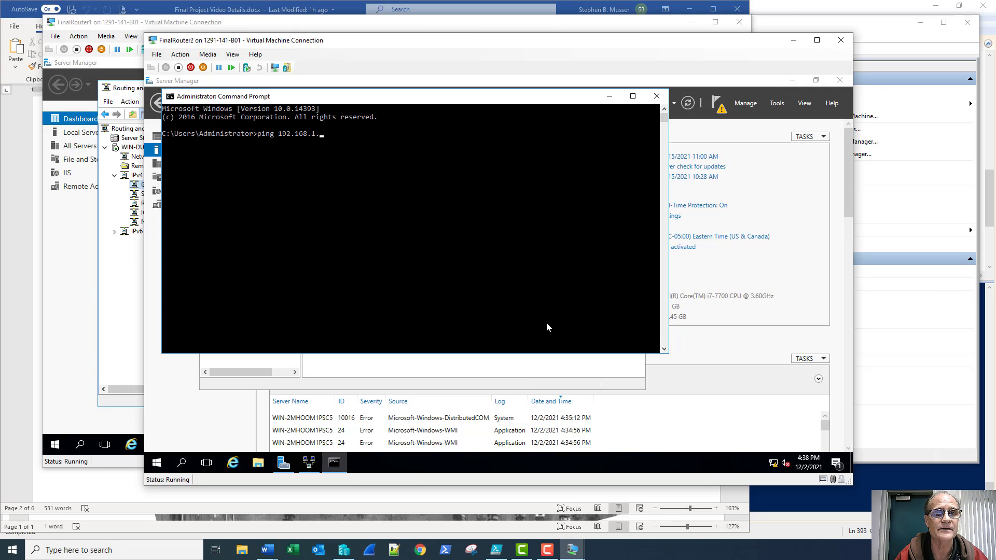
text(1)
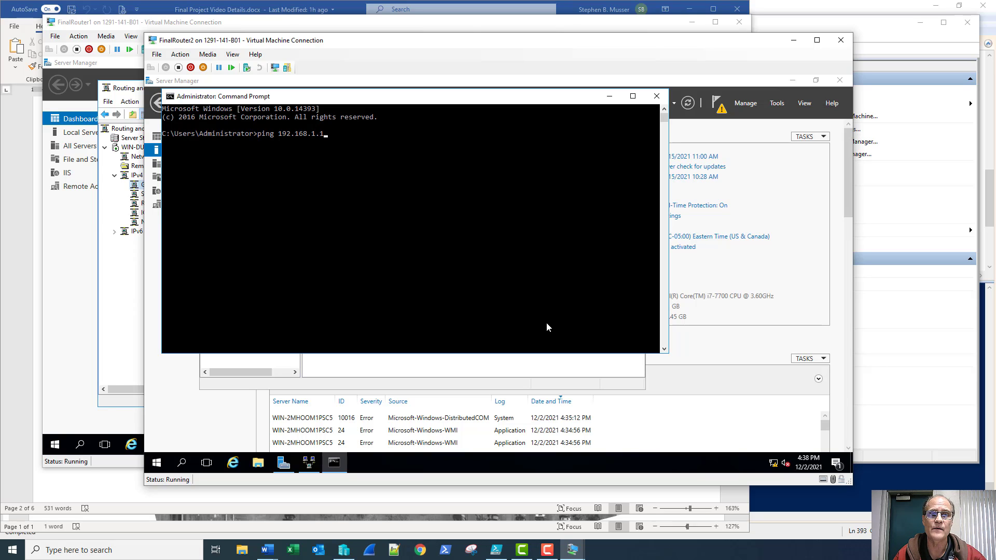
key(Return)
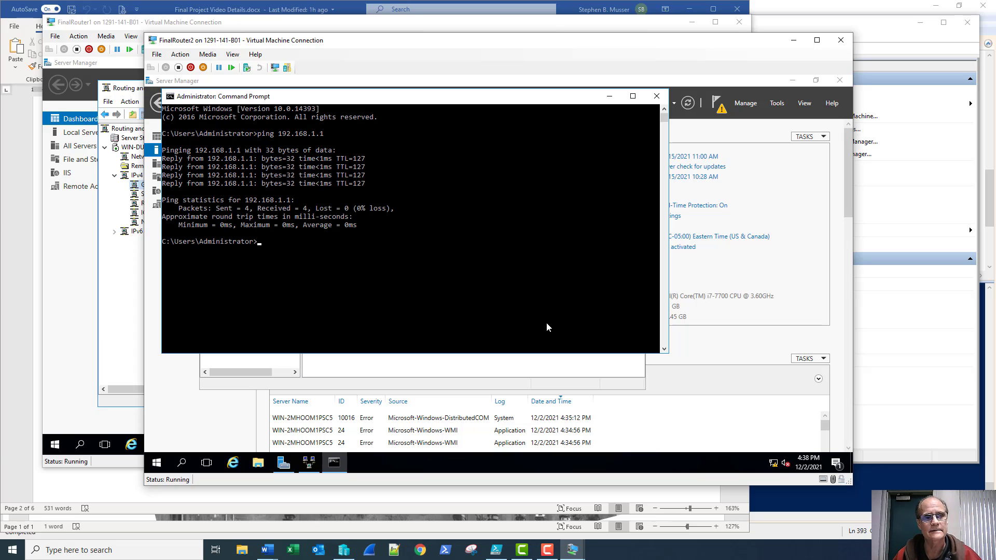
Ping 8.8.8.8 three times, each attempt failing with 100% loss
text(ping)
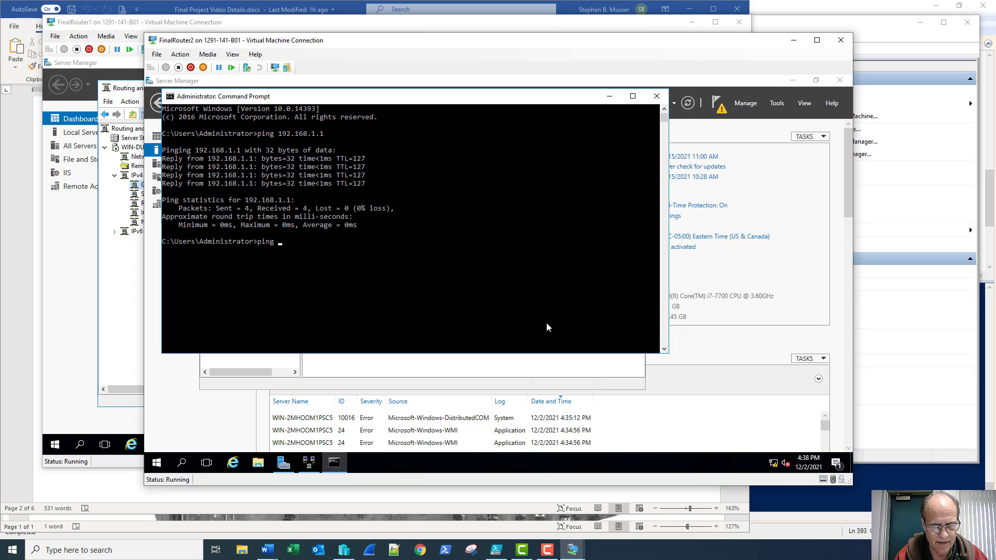
text( 8.8.8.)
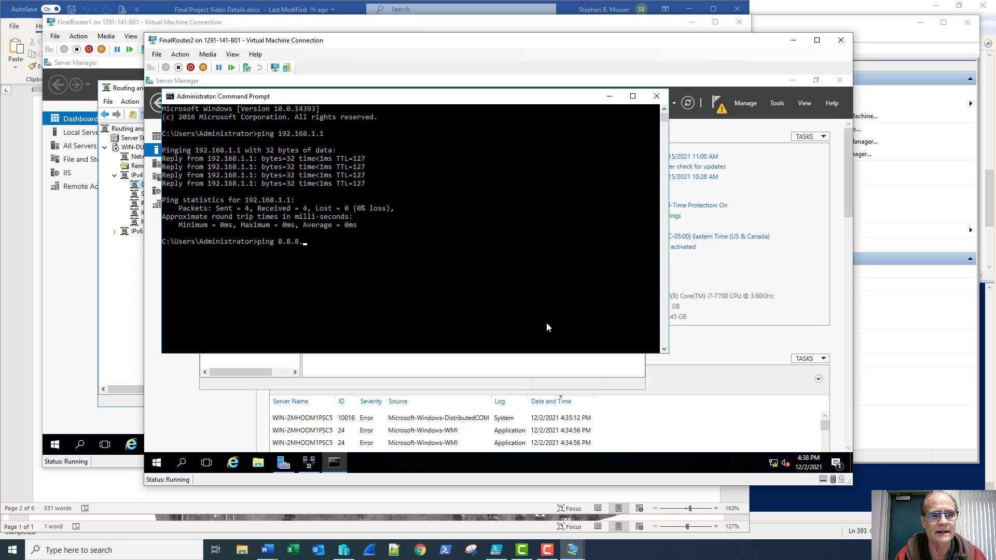
text(8)
key(Return)
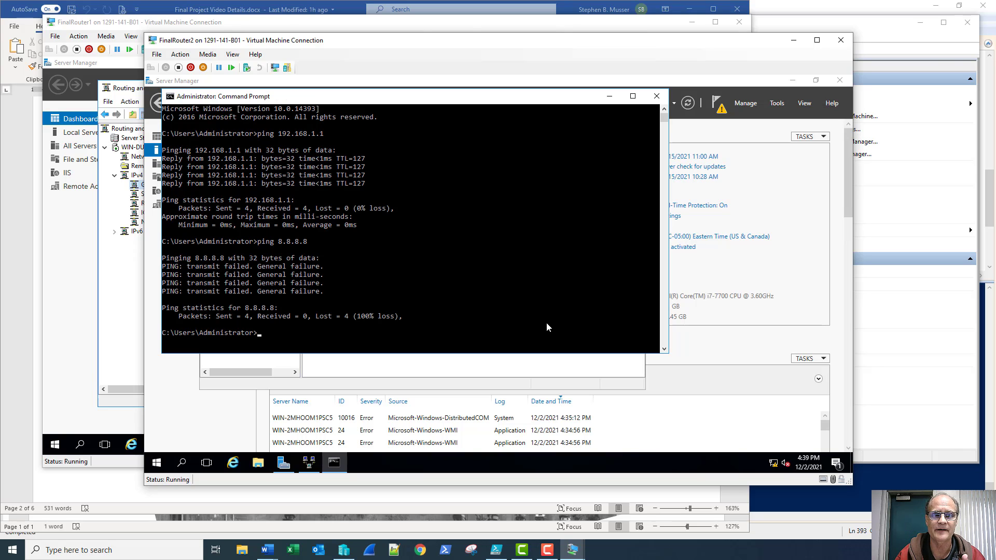
key(Up)
key(Return)
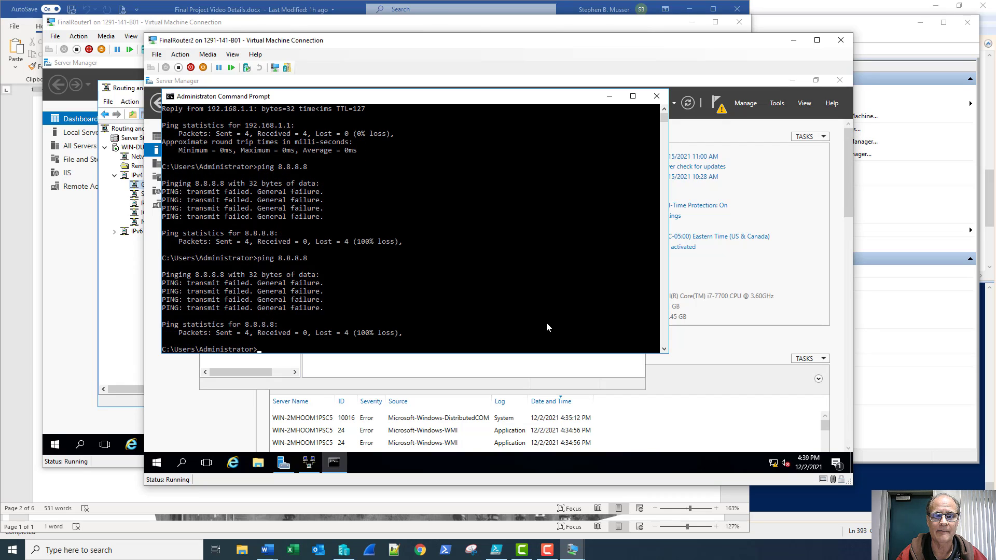
key(Up)
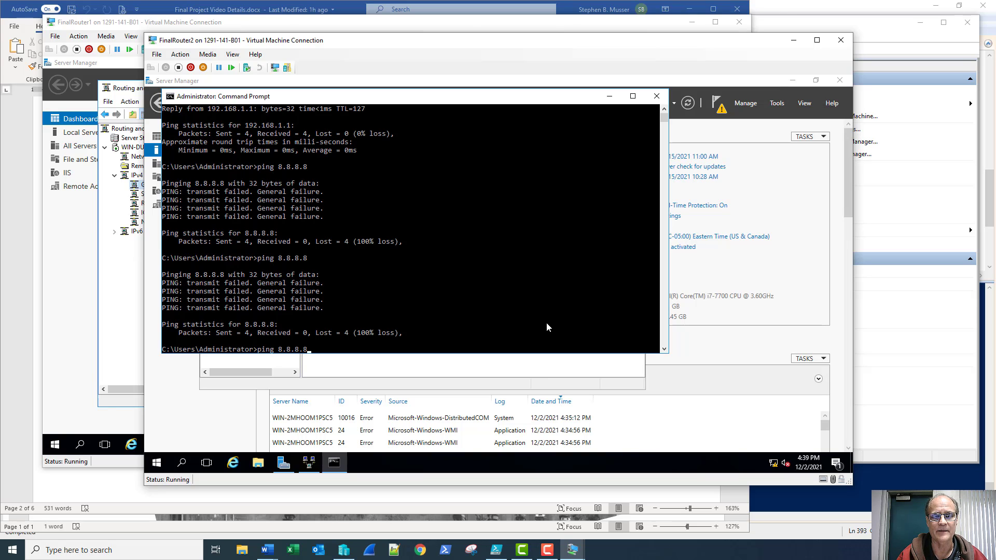
key(Return)
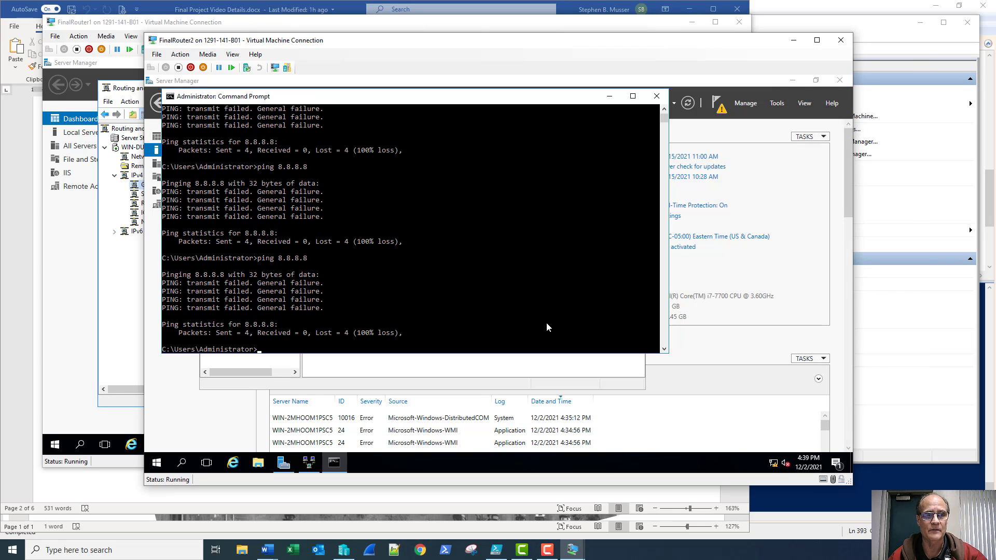
Close the Command Prompt, returning to the RRAS console's RIP interface list
click(656, 95)
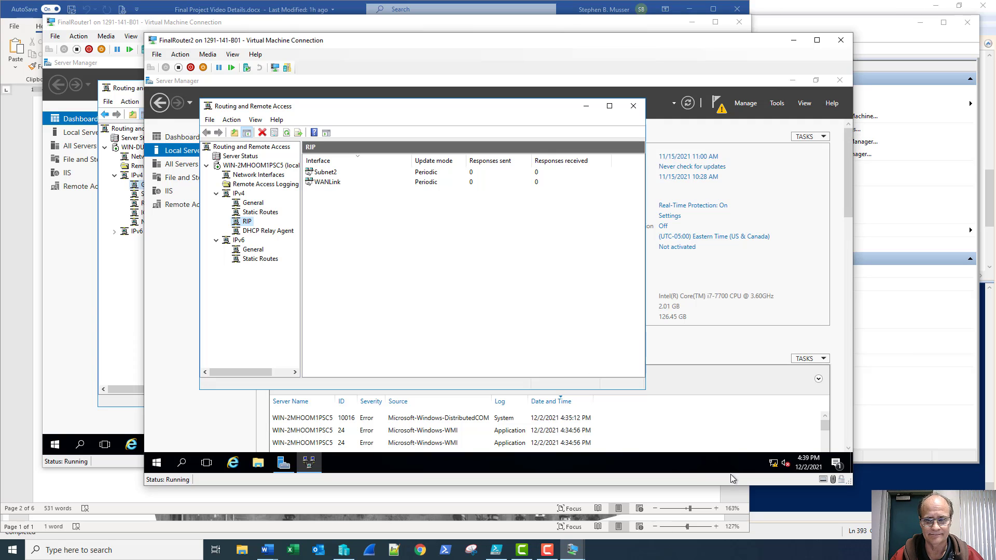
click(546, 550)
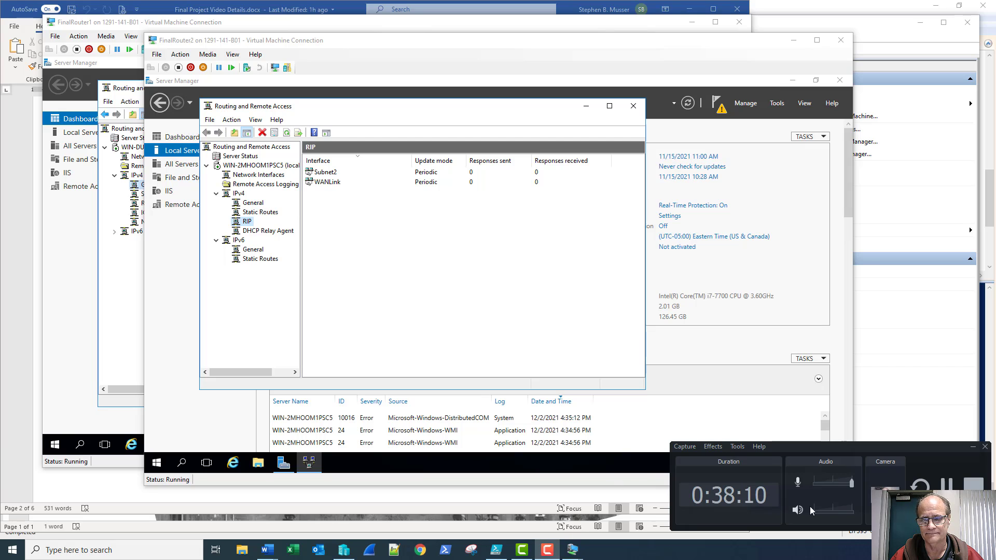